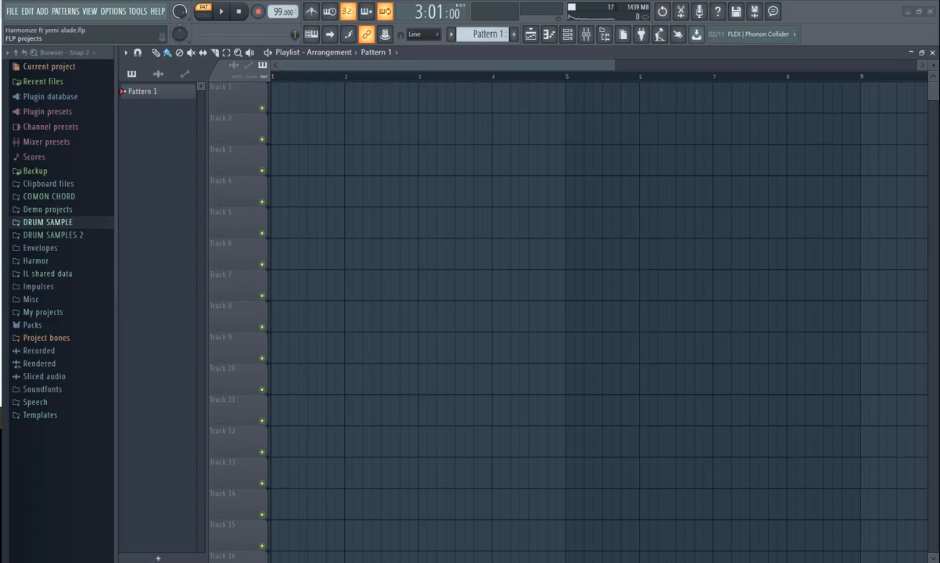
# Show the channel rack and open the brass channel's piano roll
pyautogui.click(566, 35)
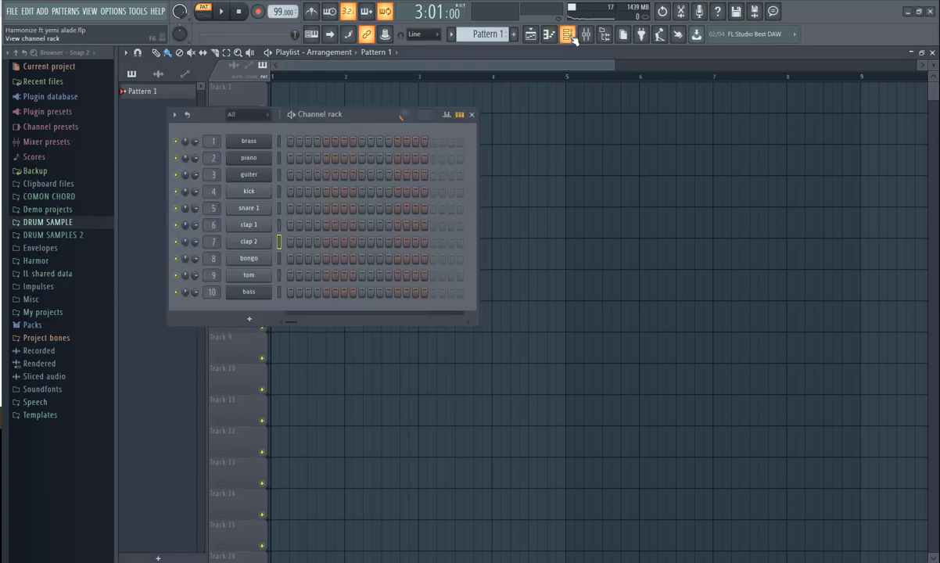
pyautogui.moveTo(344, 116); pyautogui.dragTo(425, 126)
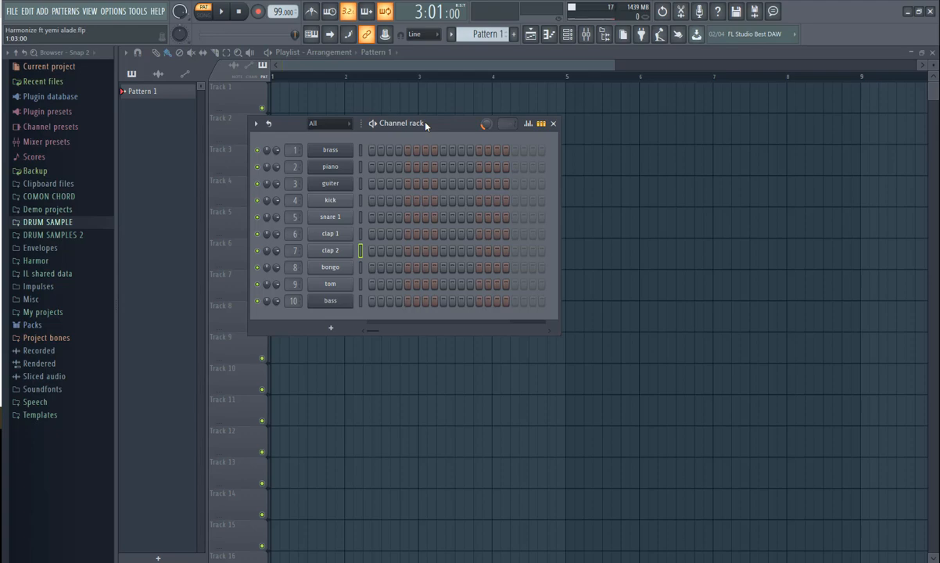
pyautogui.rightClick(332, 150)
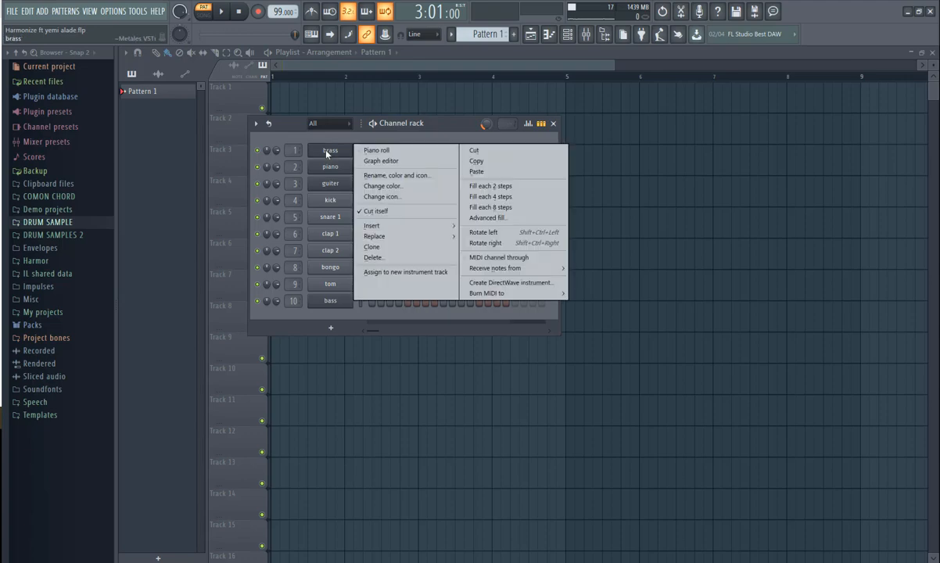
pyautogui.click(378, 151)
# Add a C6 note two steps long at the start of bar 1 and play it back
pyautogui.scroll(-3, 235, 184)
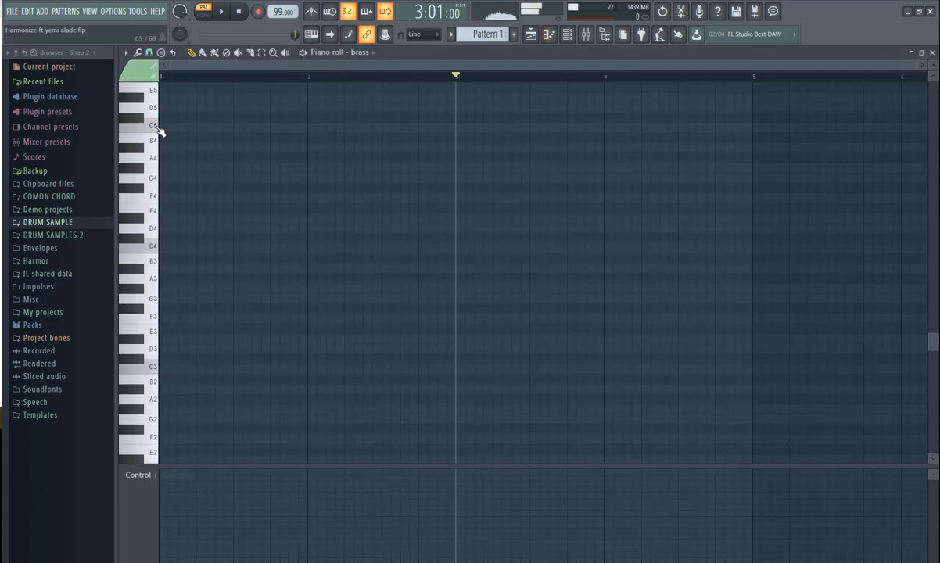
pyautogui.scroll(4, 178, 153)
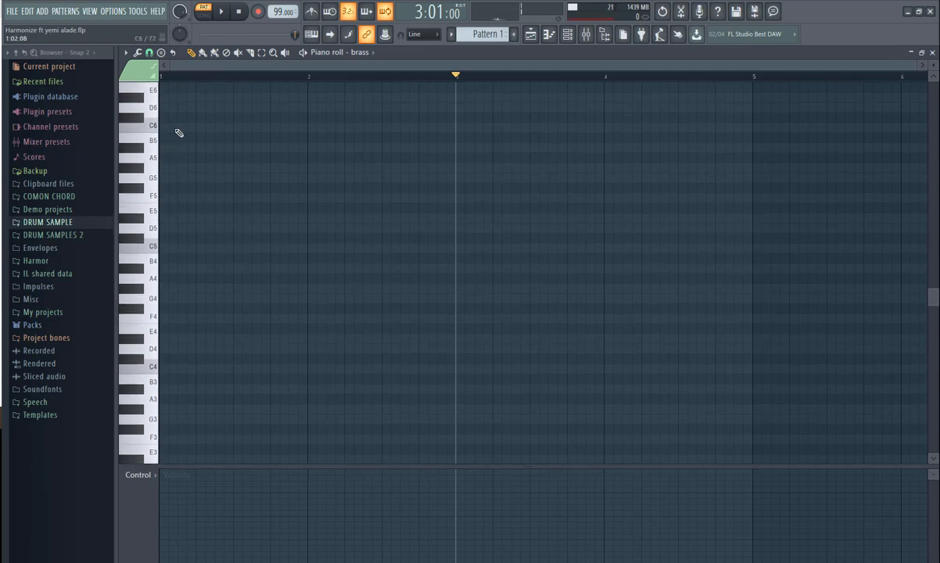
pyautogui.click(167, 127)
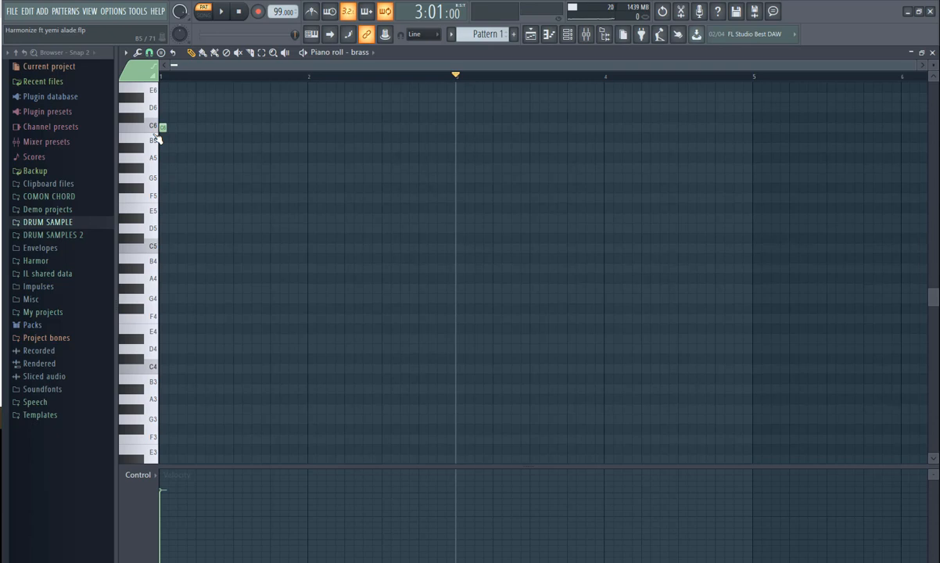
pyautogui.moveTo(165, 127); pyautogui.dragTo(188, 135)
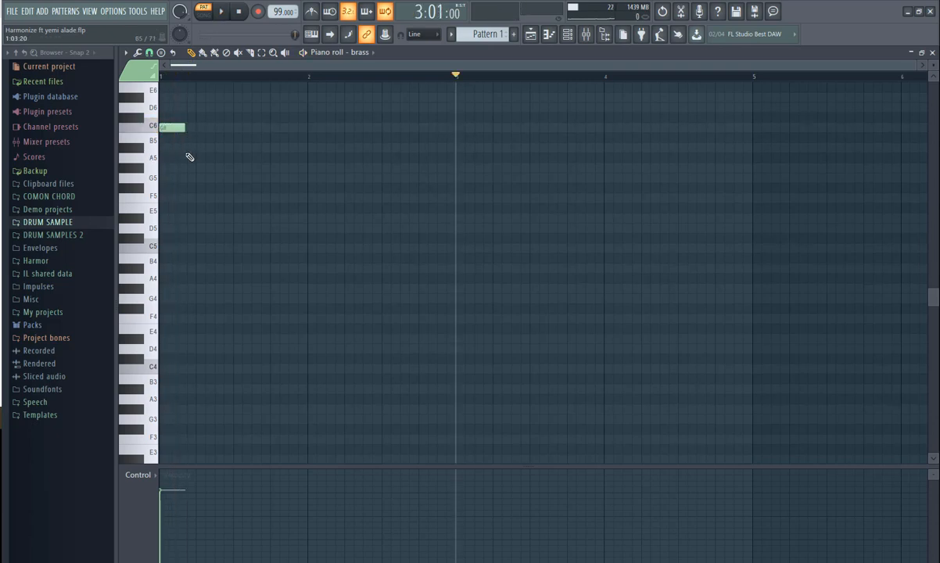
pyautogui.moveTo(186, 129); pyautogui.dragTo(178, 129)
pyautogui.press('space')
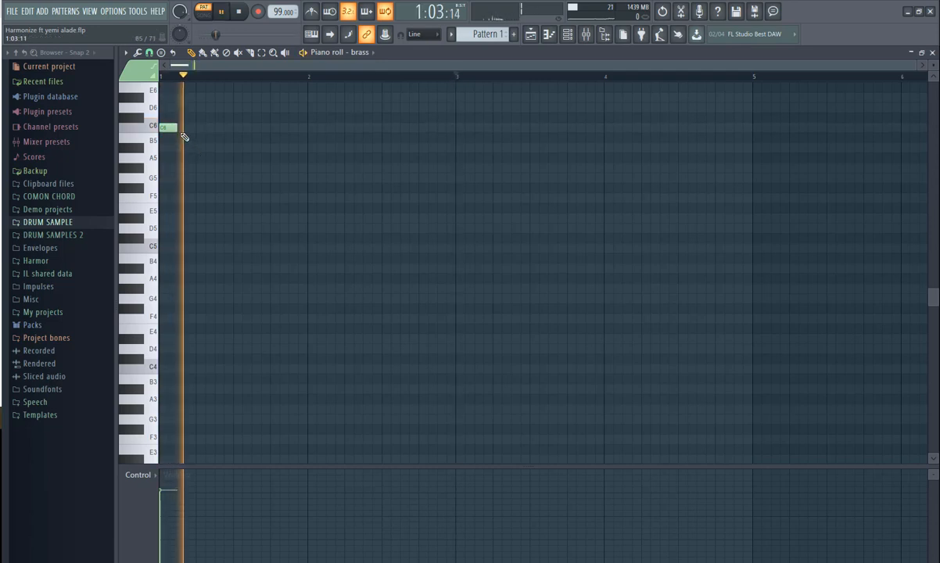
pyautogui.press('space')
# Lengthen the C6 note to three steps, add a one-step A#5 note right after it, and play the result
pyautogui.moveTo(177, 128); pyautogui.dragTo(189, 153)
pyautogui.click(191, 148)
pyautogui.press('space')
pyautogui.press('space')
pyautogui.press('space')
pyautogui.press('space')
pyautogui.press('space')
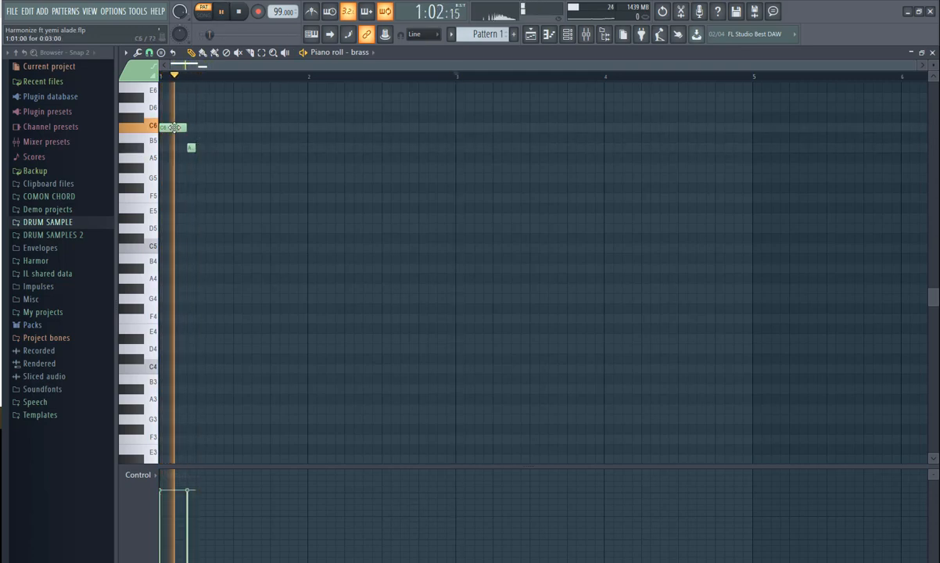
# Add a three-step C6 note at step 5 and a three-step A#5 note at step 8 of bar 1, and play them
pyautogui.click(174, 127)
pyautogui.press('space')
pyautogui.click(202, 131)
pyautogui.press('space')
pyautogui.press('space')
pyautogui.click(229, 149)
pyautogui.press('space')
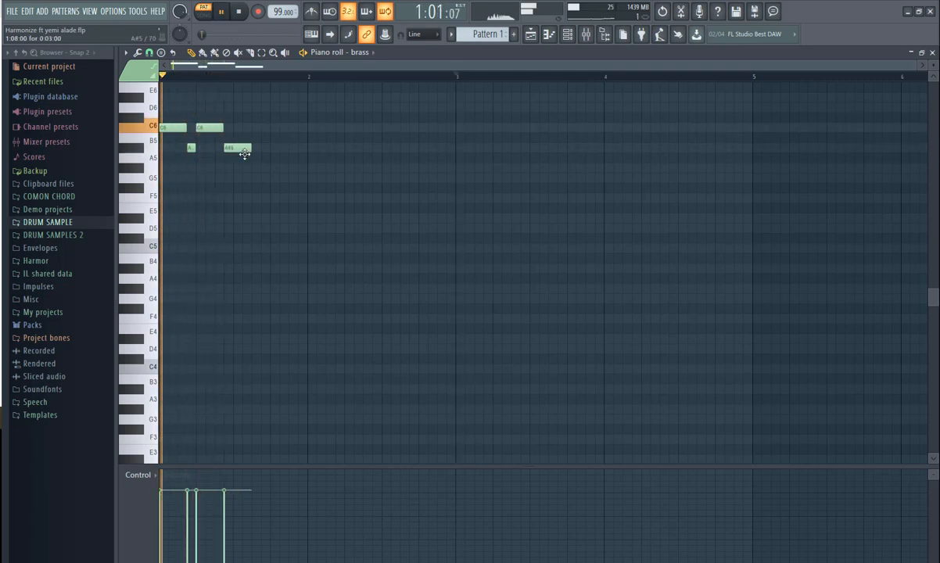
# Shorten the A#5 note at step 8 and add an equally short G5 note at step 9 of bar 1
pyautogui.press('space')
pyautogui.click(241, 179)
pyautogui.moveTo(247, 140); pyautogui.dragTo(238, 178)
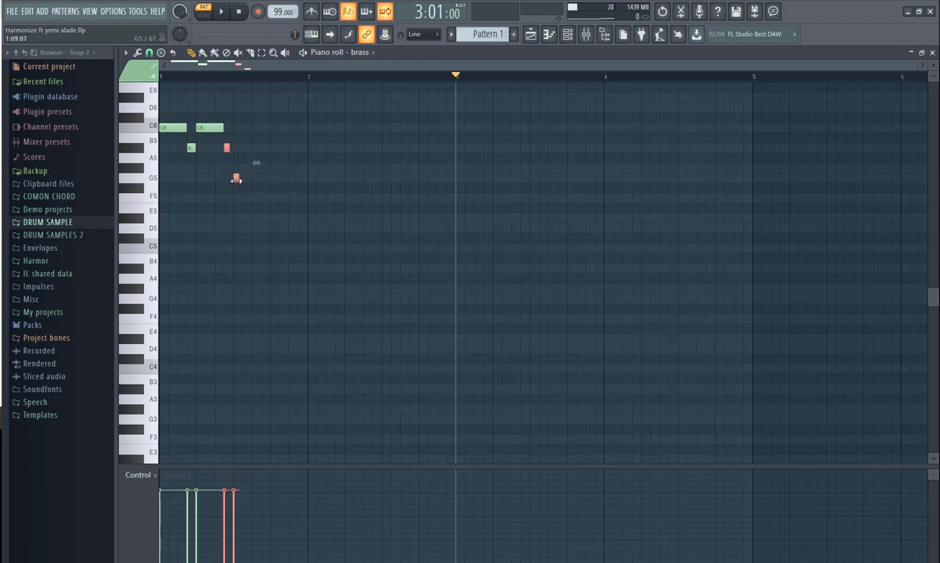
# Shorten the A#5 note at step 4 to match the other short notes and play the melody back
pyautogui.click(191, 147)
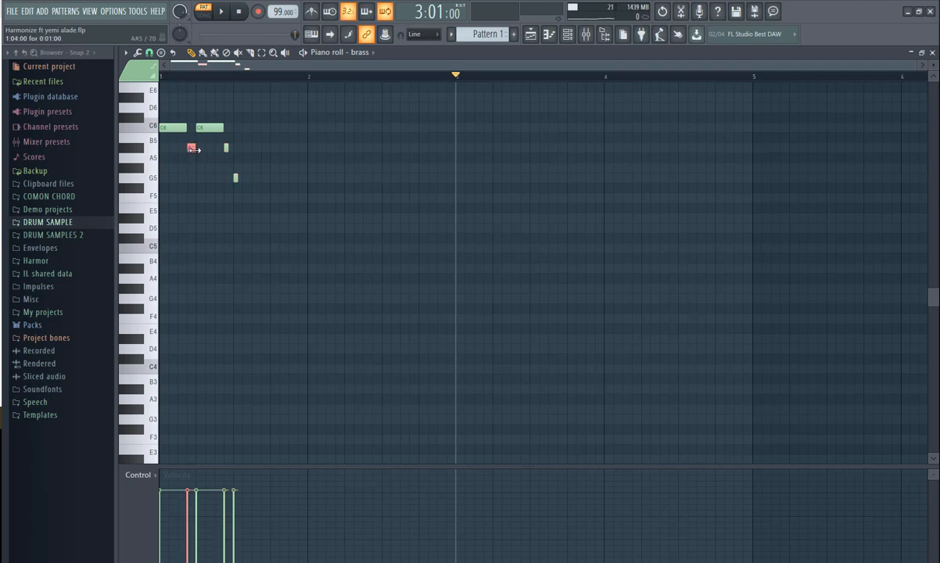
pyautogui.press('space')
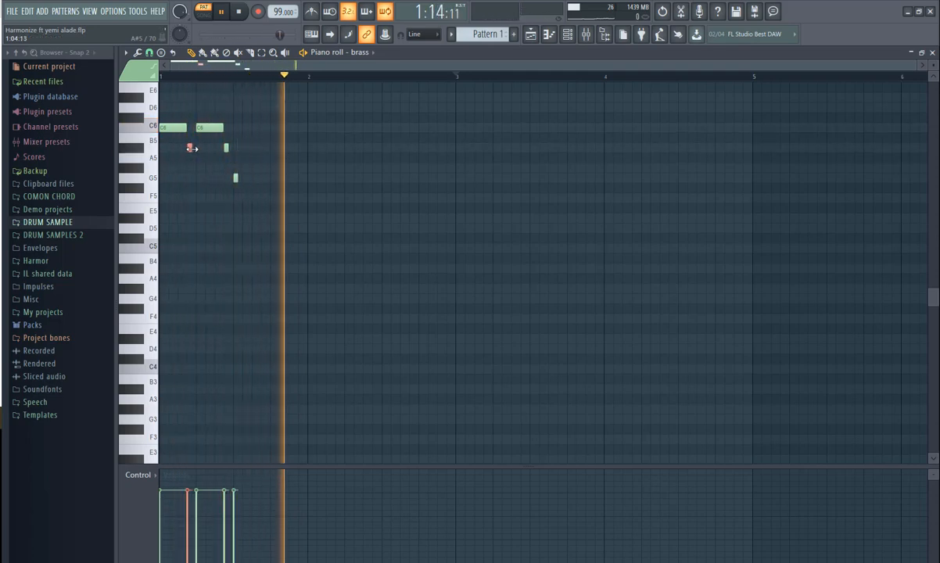
pyautogui.press('space')
pyautogui.press('space')
pyautogui.press('space')
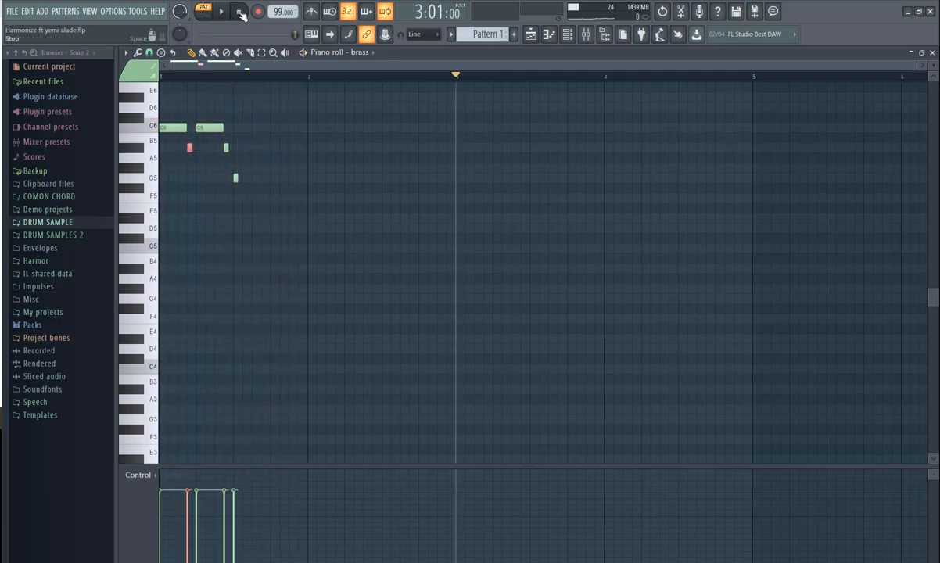
pyautogui.click(222, 11)
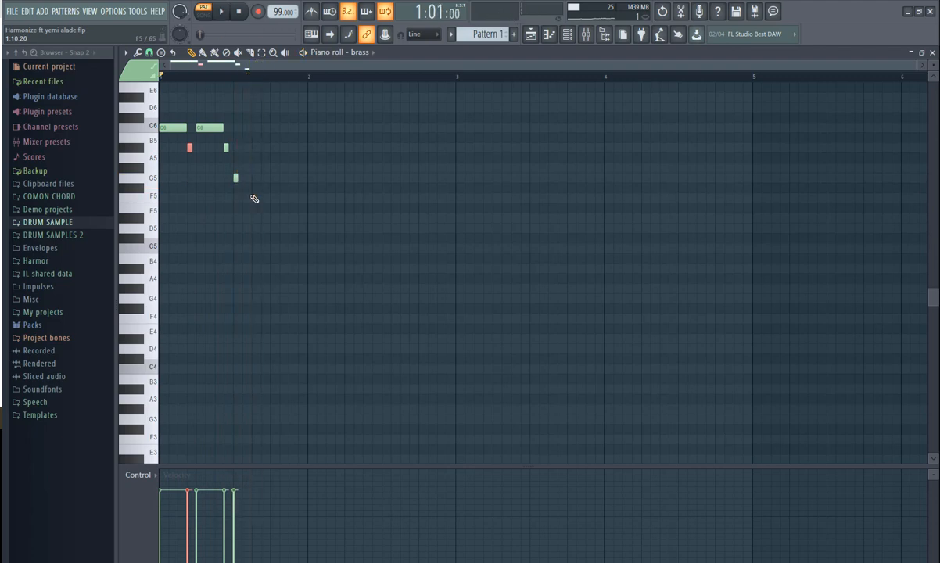
pyautogui.press('space')
# Add short G5, A#5, G#5 and G5 notes on steps 13 to 16 of bar 1 and play the phrase
pyautogui.click(271, 178)
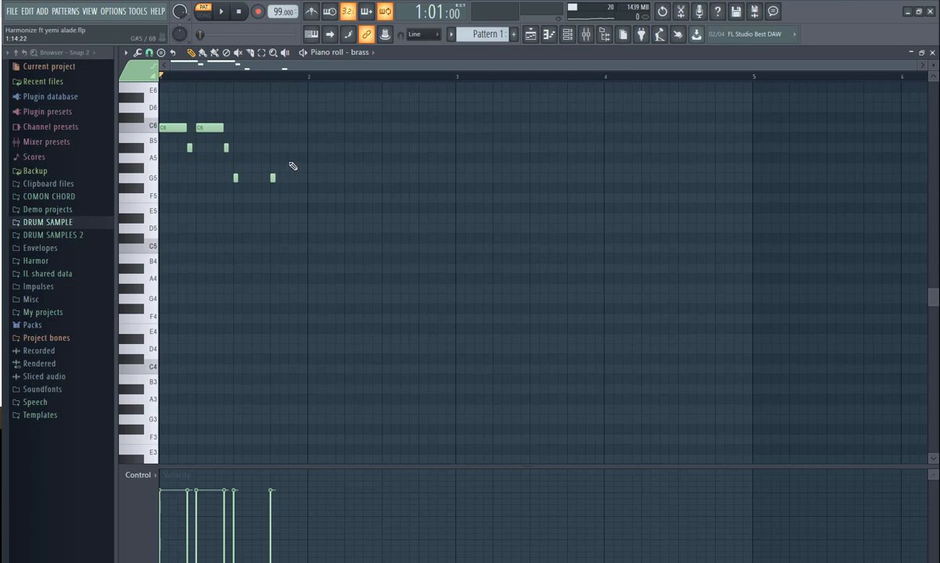
pyautogui.click(282, 148)
pyautogui.click(291, 167)
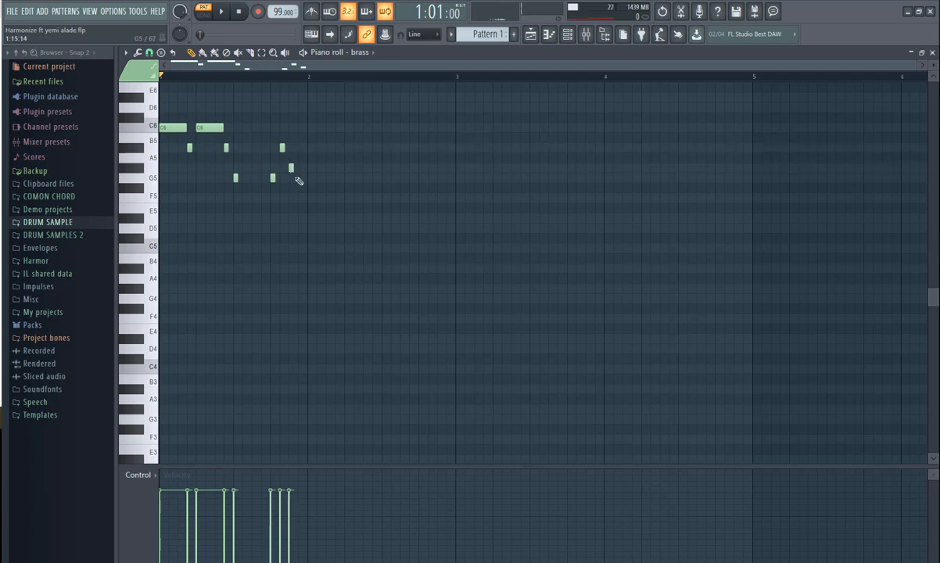
pyautogui.click(301, 178)
pyautogui.press('space')
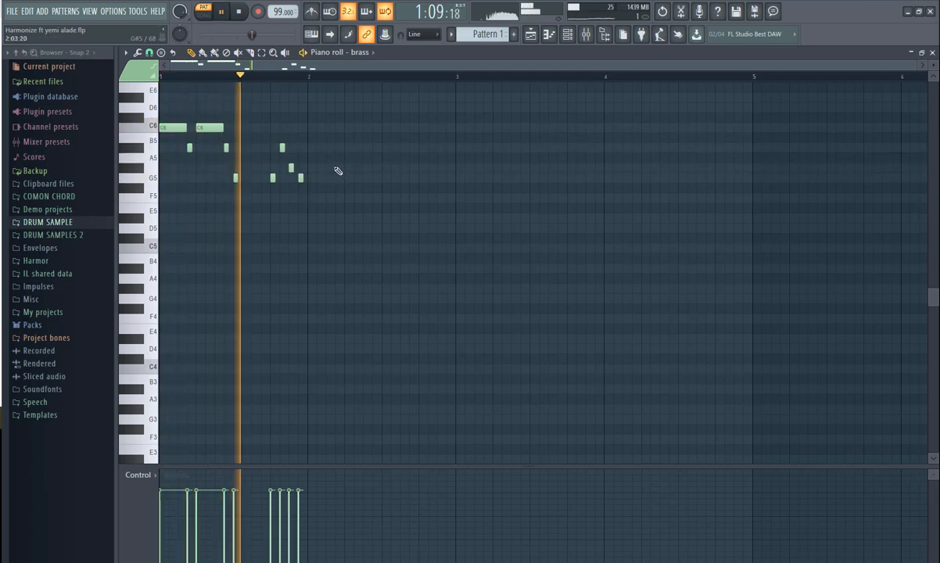
pyautogui.press('space')
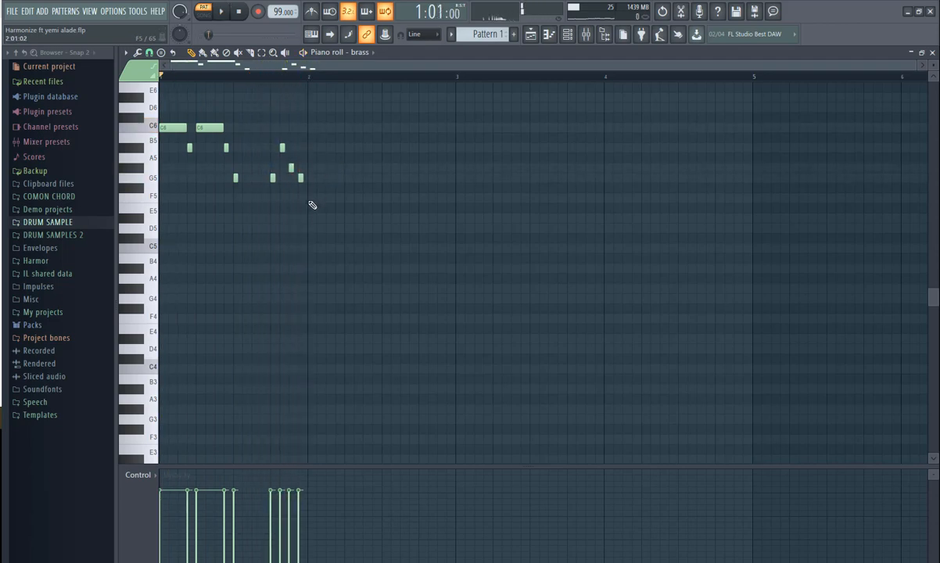
# Copy the whole bar 1 phrase into bar 2, transposed down to start on F5, and play it back
pyautogui.click(310, 197)
pyautogui.rightClick(309, 198)
pyautogui.moveTo(348, 93); pyautogui.dragTo(161, 251)
pyautogui.moveTo(165, 130); pyautogui.dragTo(312, 201)
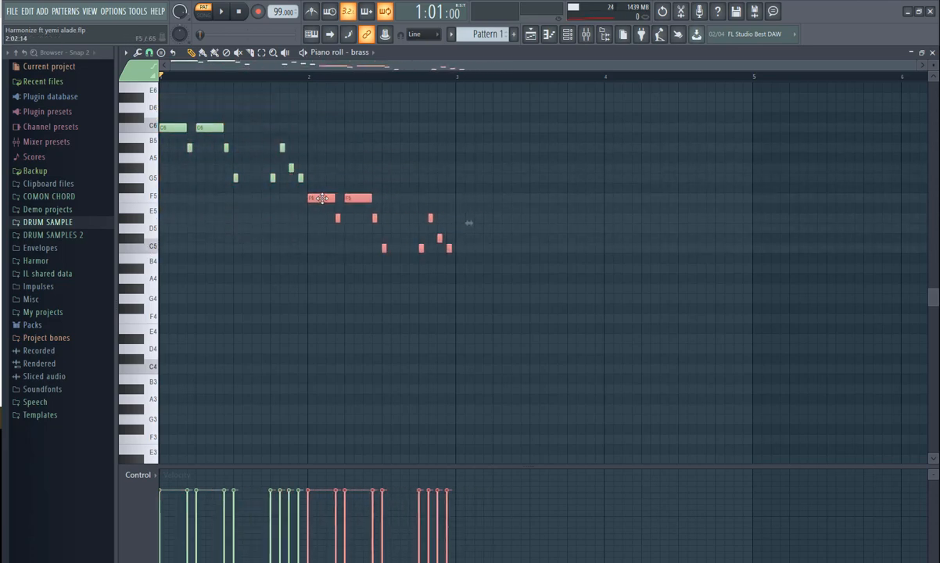
pyautogui.press('space')
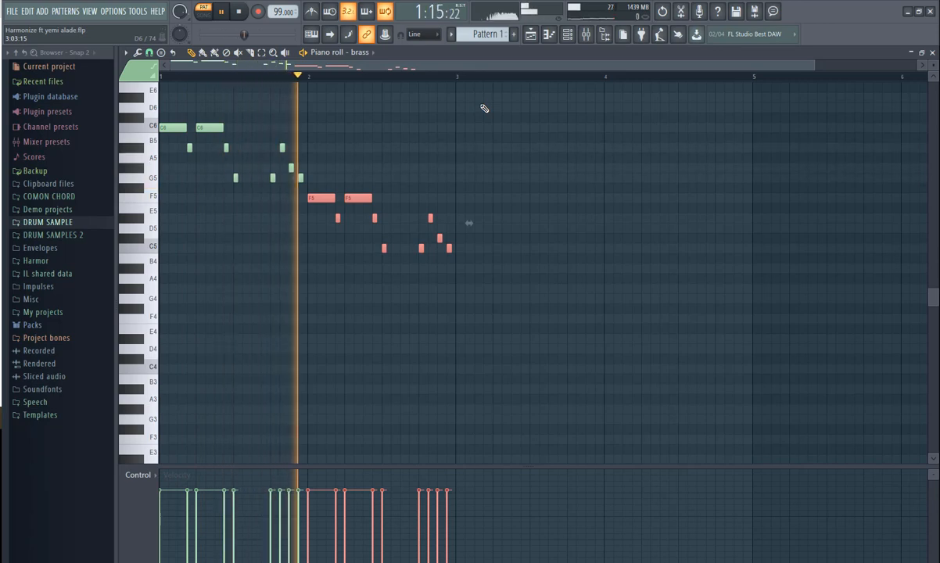
pyautogui.press('space')
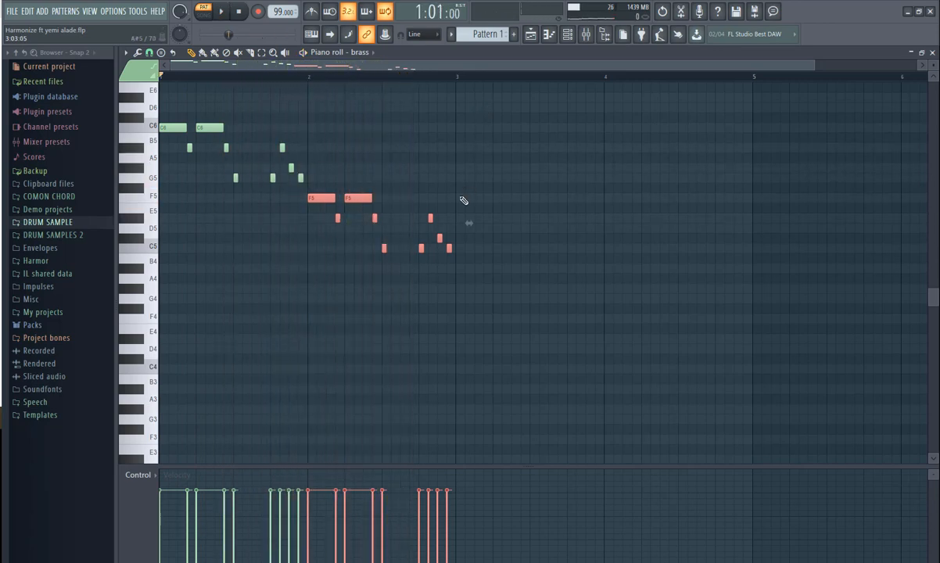
# Raise the C5 note at step 9 of bar 2 to D5 and play the melody
pyautogui.click(384, 248)
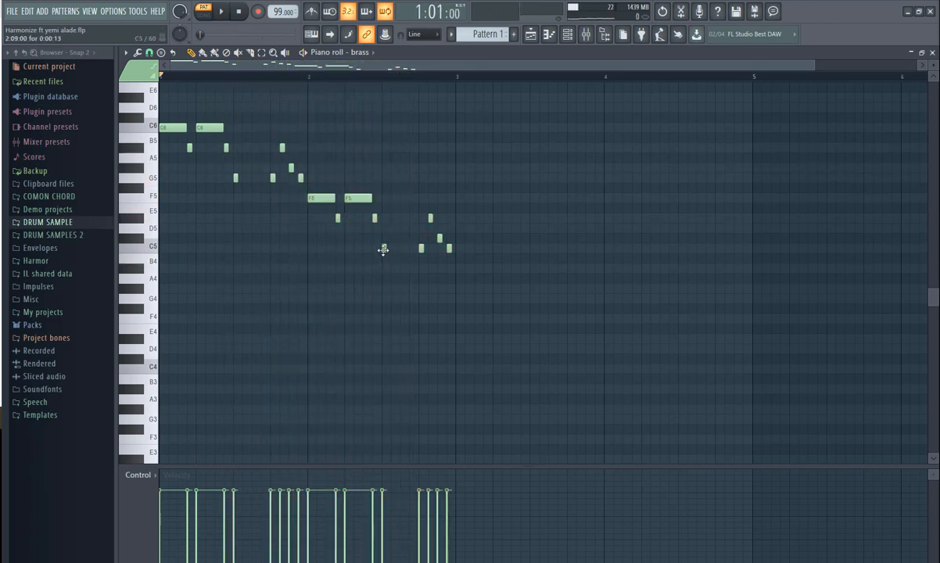
pyautogui.moveTo(384, 249); pyautogui.dragTo(383, 228)
pyautogui.press('space')
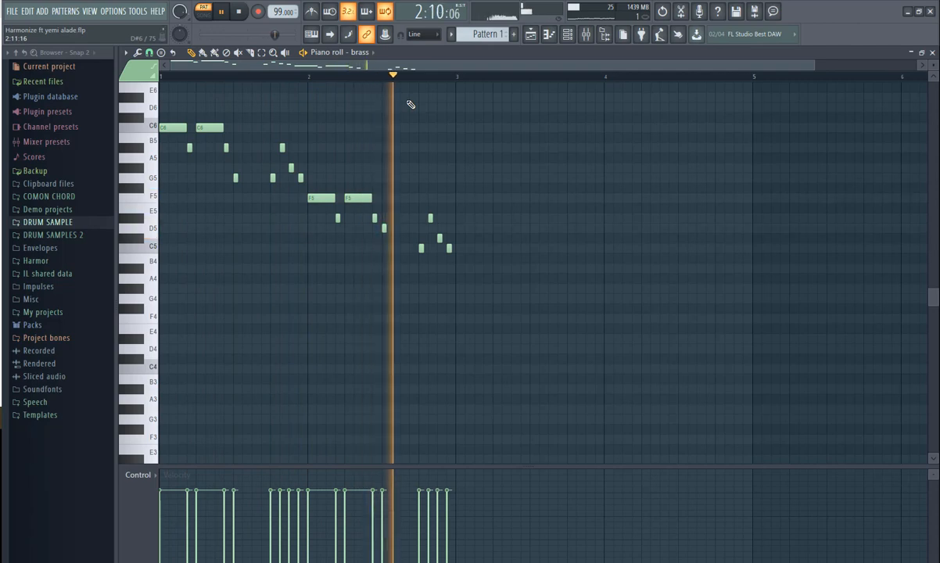
pyautogui.press('space')
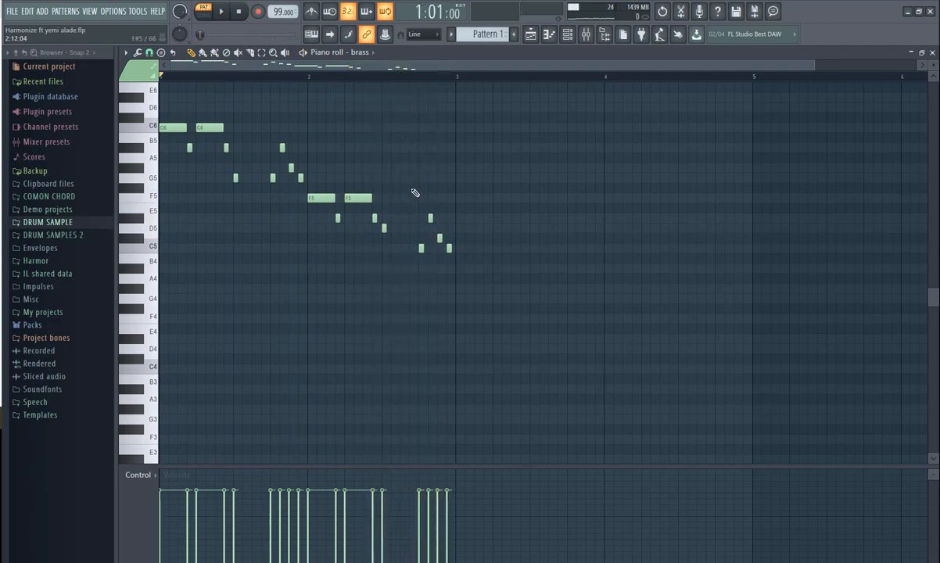
# Replace the last four notes of bar 2 with short G5, G5 and A#5 notes on steps 14 to 16, and play the melody
pyautogui.moveTo(407, 174); pyautogui.dragTo(459, 295)
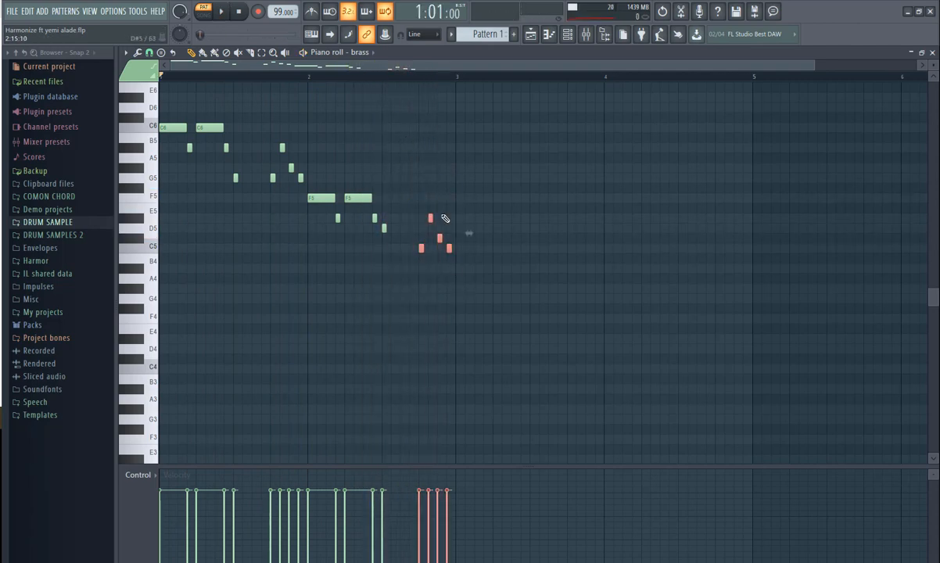
pyautogui.click(437, 181)
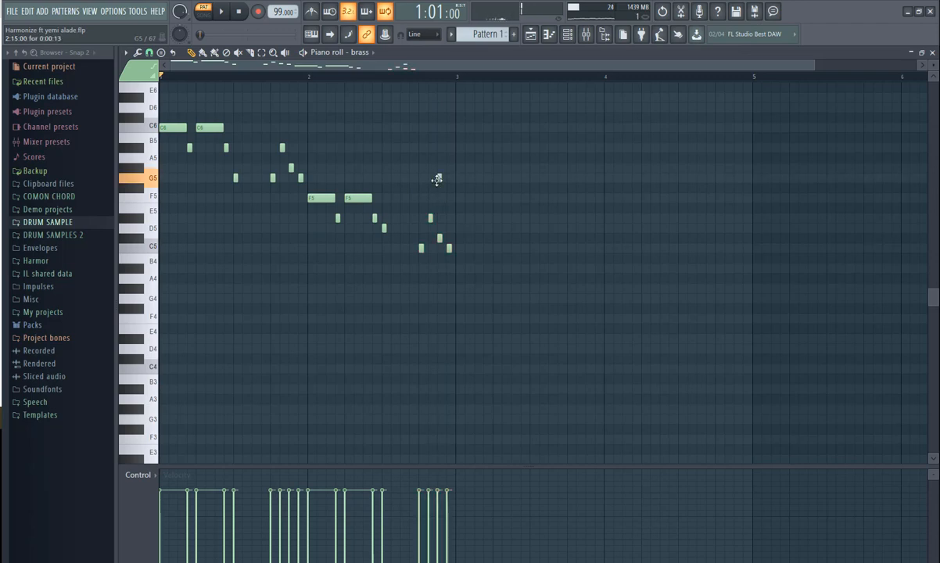
pyautogui.click(437, 178)
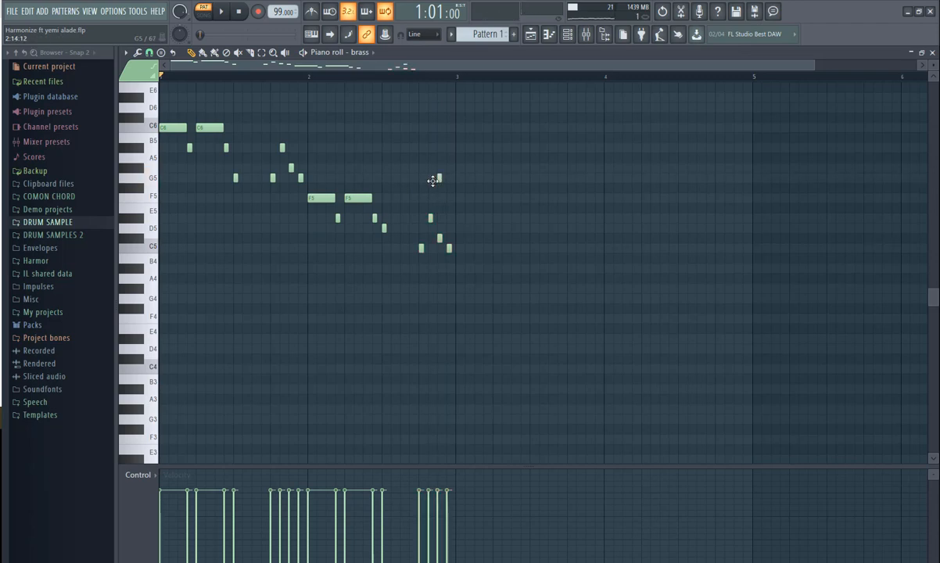
pyautogui.click(430, 178)
pyautogui.click(448, 147)
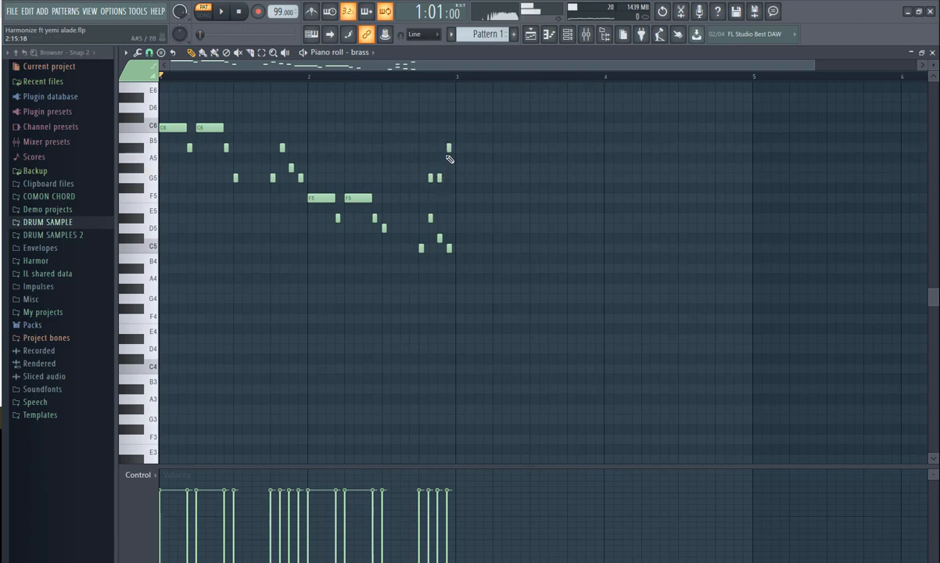
pyautogui.moveTo(415, 204); pyautogui.dragTo(472, 286)
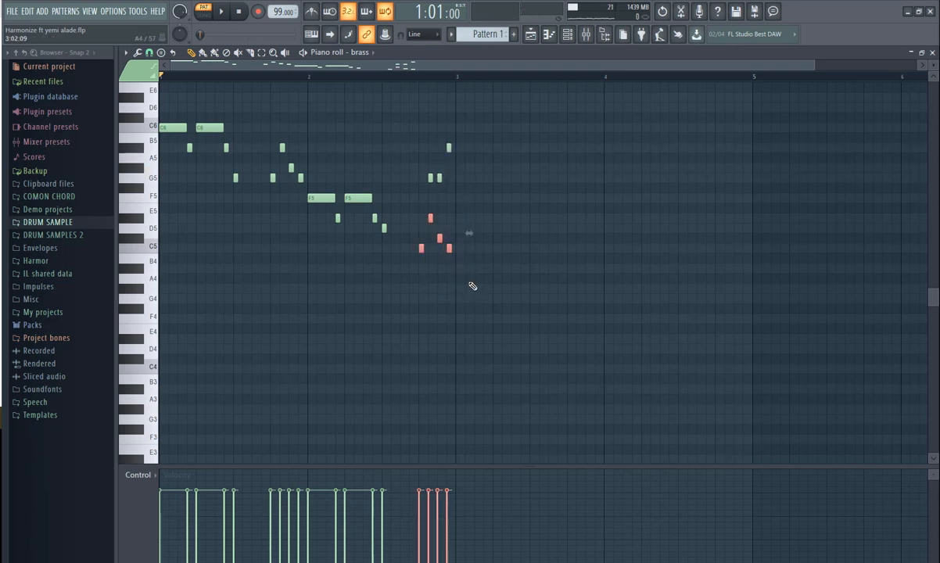
pyautogui.press('Delete')
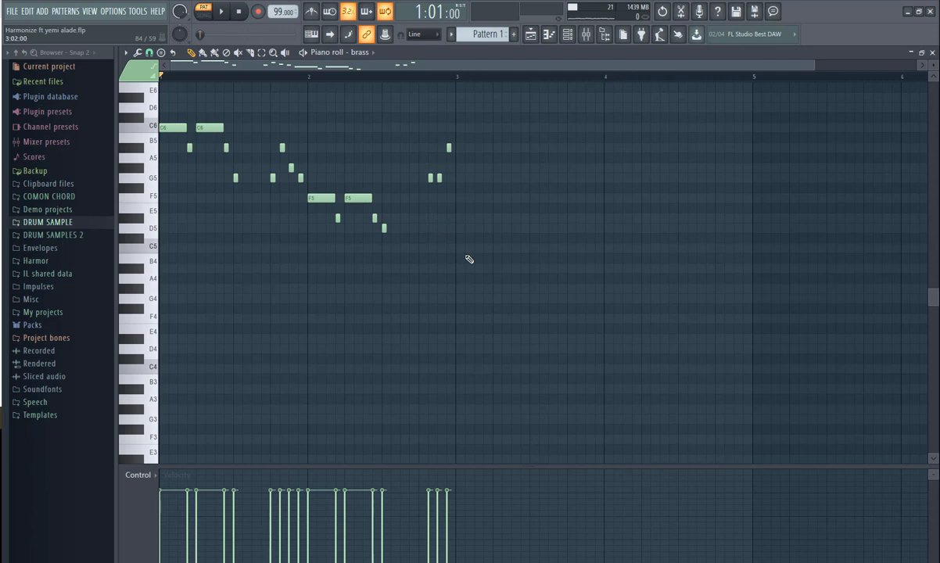
pyautogui.press('space')
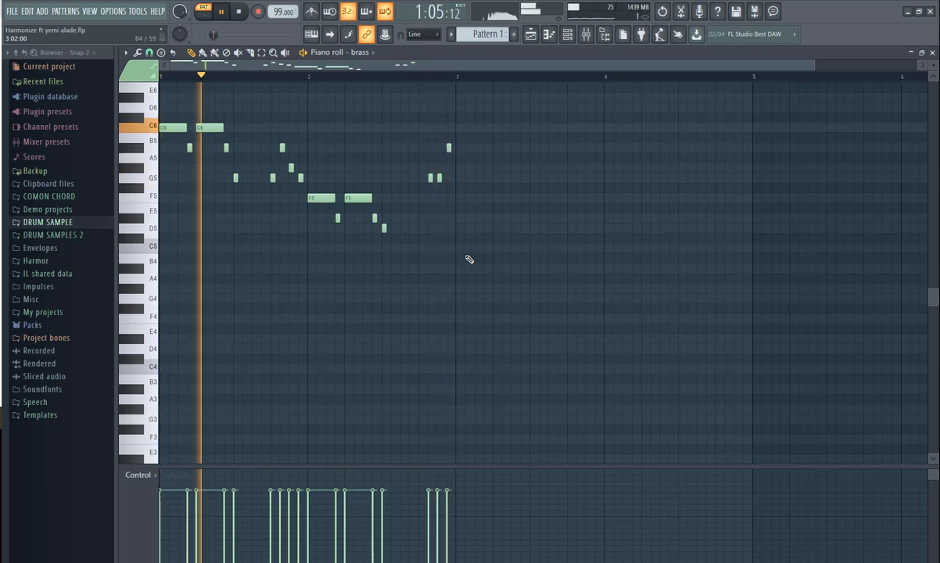
pyautogui.press('space')
# Duplicate the complete two-bar brass melody into bars 3 and 4
pyautogui.scroll(3, 214, 273)
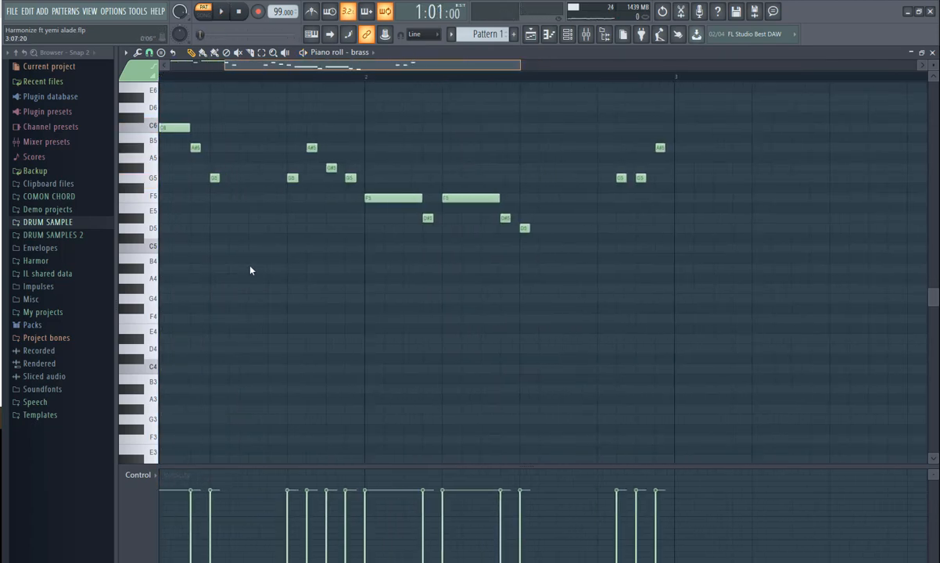
pyautogui.scroll(-3, 250, 270)
pyautogui.moveTo(531, 104); pyautogui.dragTo(127, 342)
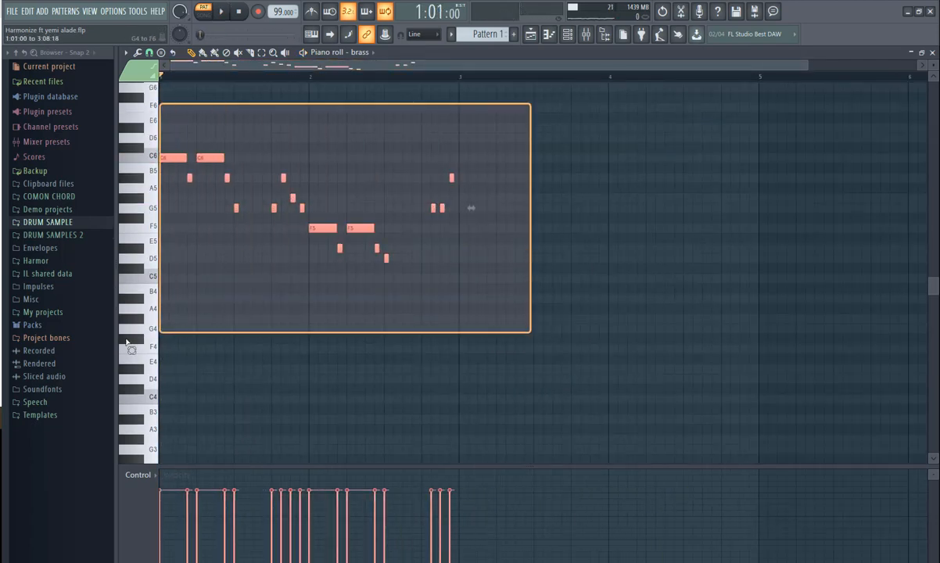
pyautogui.hotkey('ctrl', 'b')
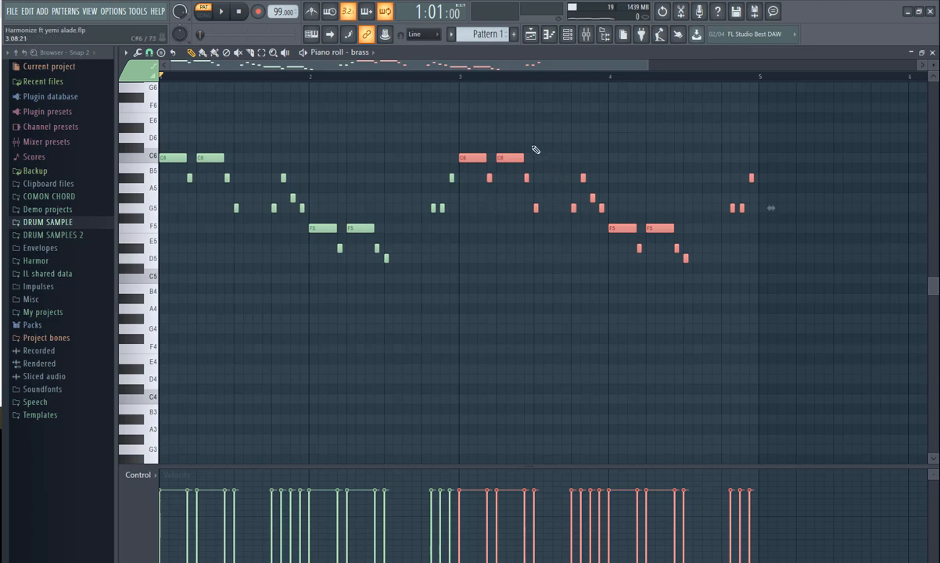
# Play the melody from bar 3 and delete the last four notes of that bar
pyautogui.click(459, 76)
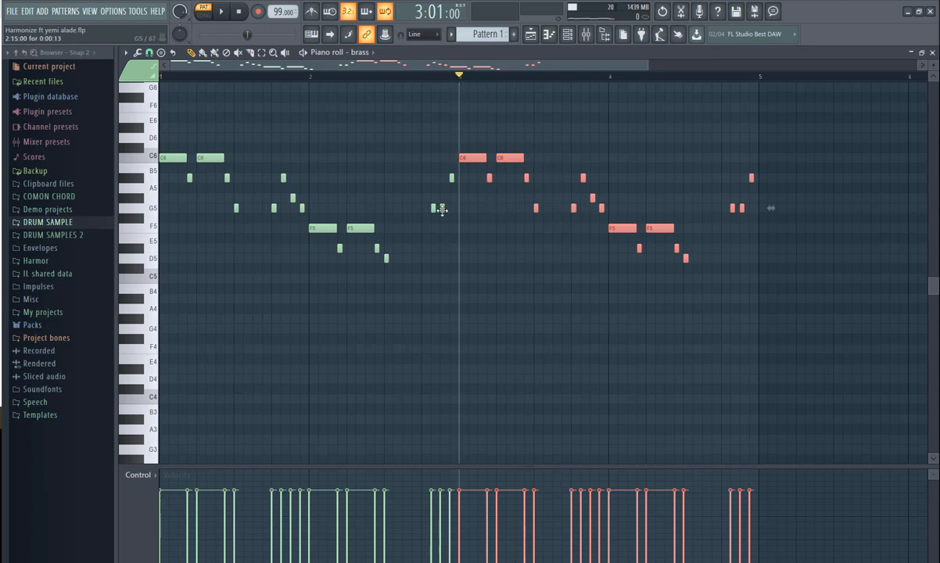
pyautogui.press('space')
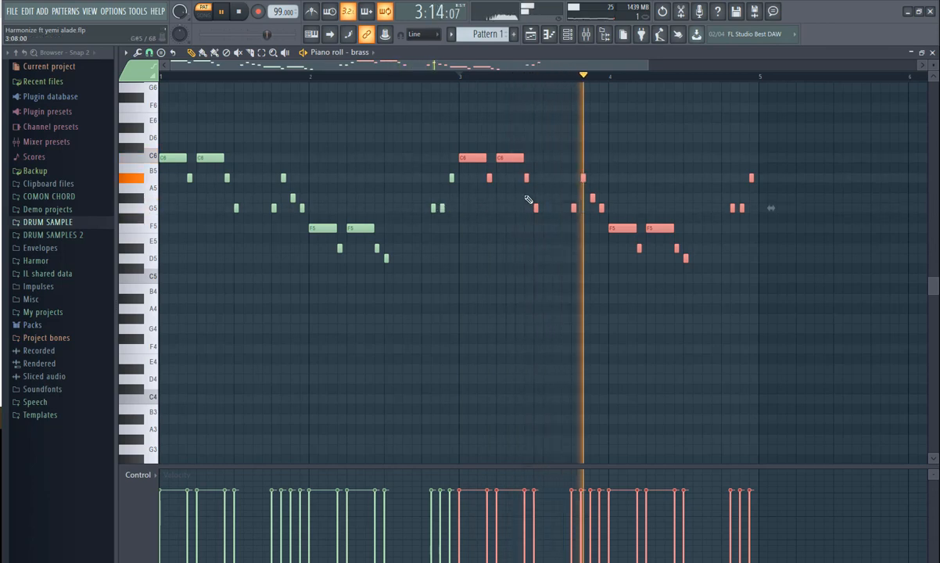
pyautogui.press('space')
pyautogui.moveTo(270, 154); pyautogui.dragTo(310, 248)
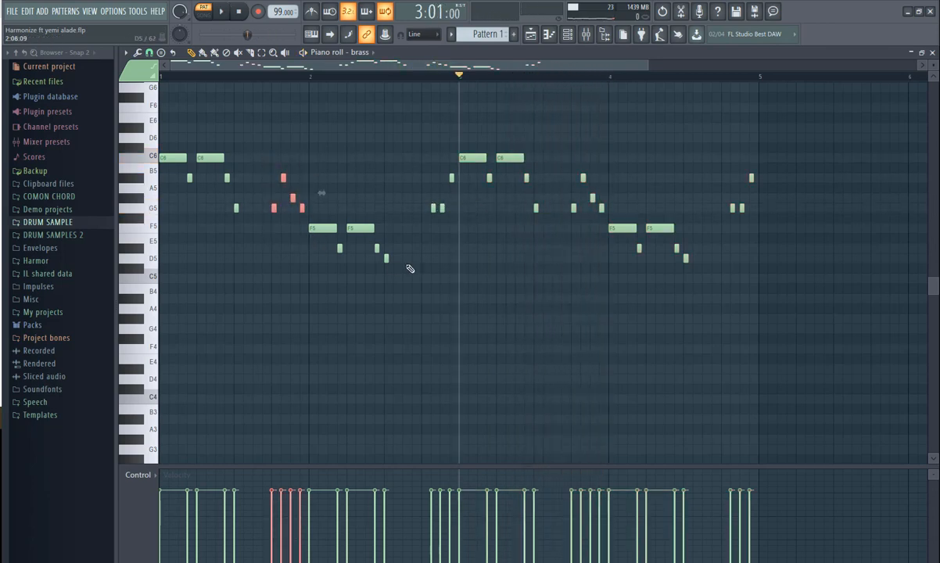
pyautogui.moveTo(572, 164); pyautogui.dragTo(606, 248)
pyautogui.press('Delete')
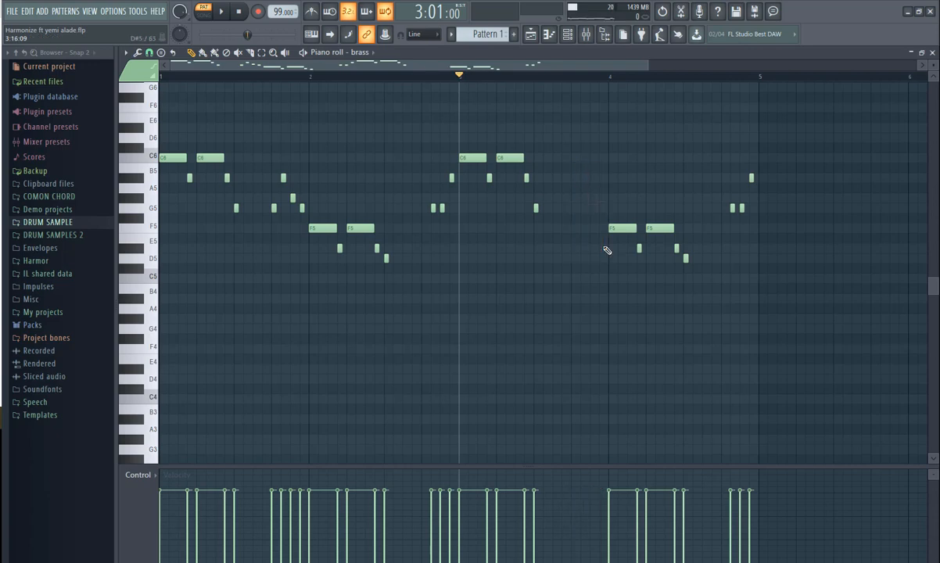
# Set the snap to 1/3 beat, fill the last beat of bar 3 with A#5, G#5 and G5 notes, and play the result
pyautogui.click(149, 53)
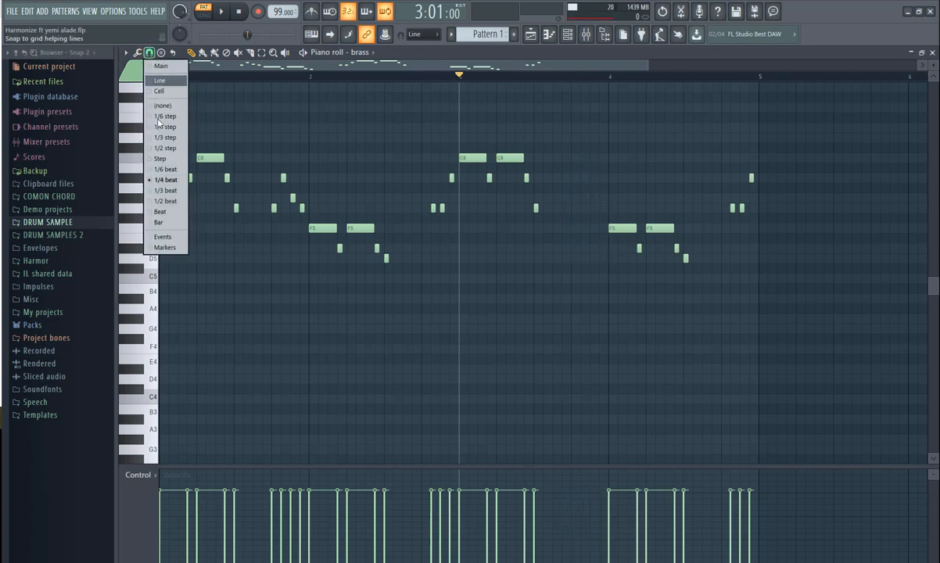
pyautogui.click(169, 191)
pyautogui.click(573, 178)
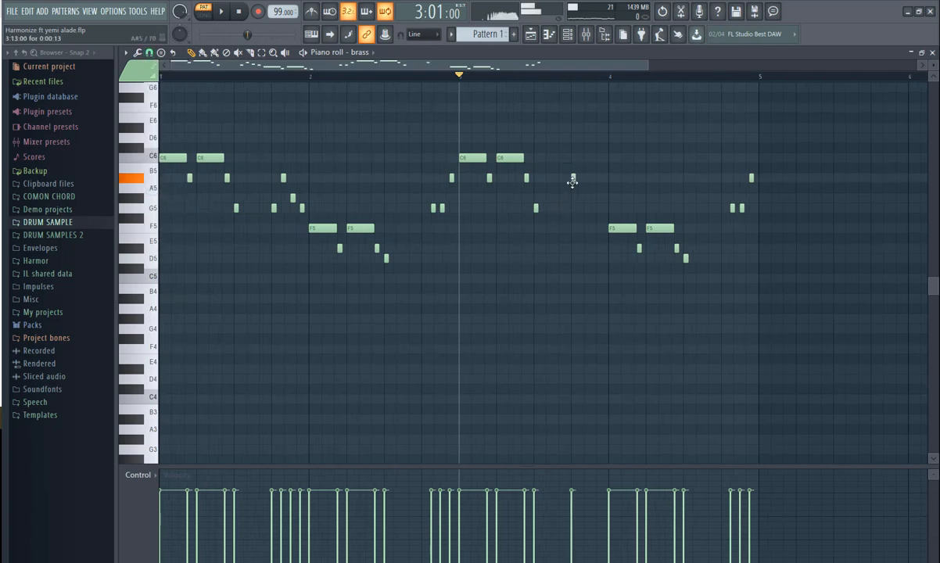
pyautogui.click(586, 198)
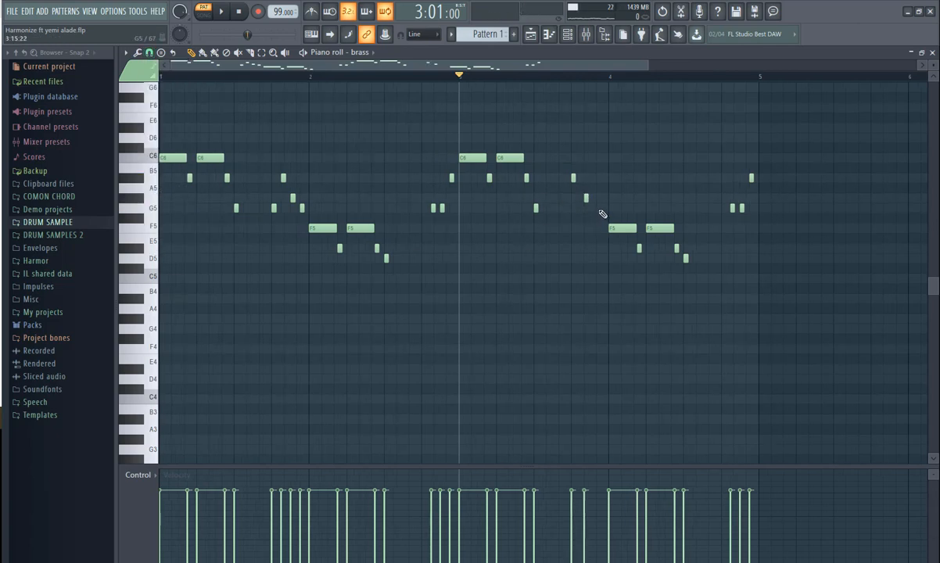
pyautogui.click(599, 208)
pyautogui.click(523, 76)
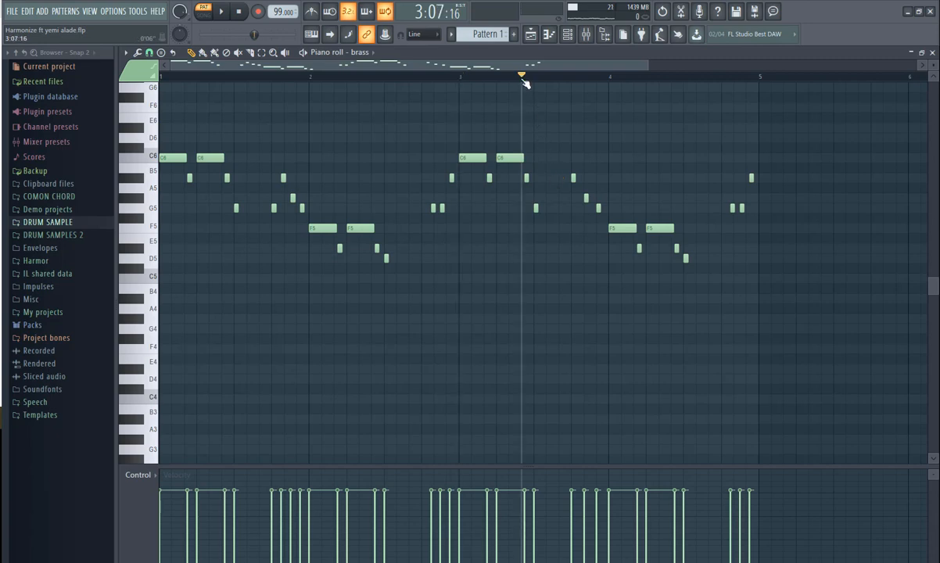
pyautogui.press('space')
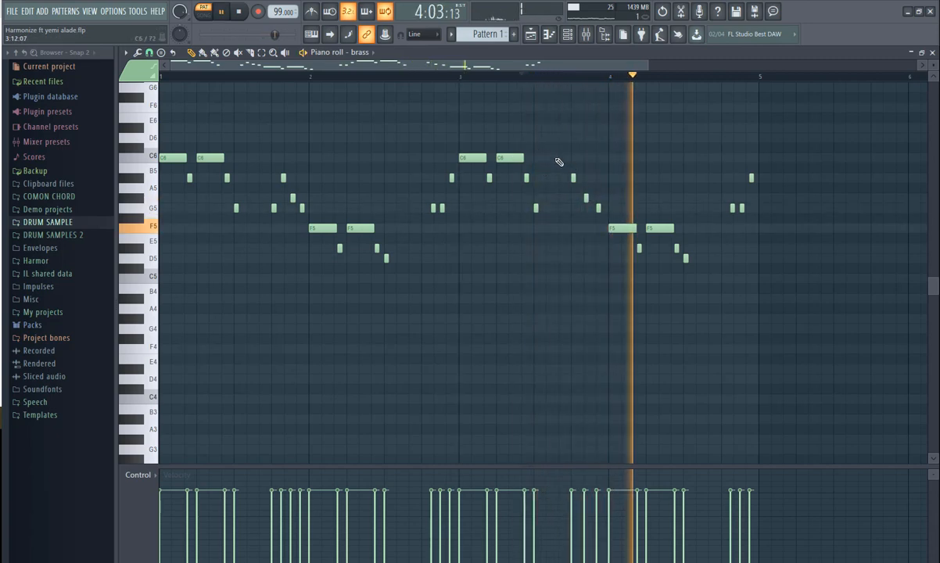
# Lengthen the three new notes at the end of bar 3 to a full 1/3 beat each, and play the melody
pyautogui.moveTo(557, 155); pyautogui.dragTo(600, 209)
pyautogui.press('space')
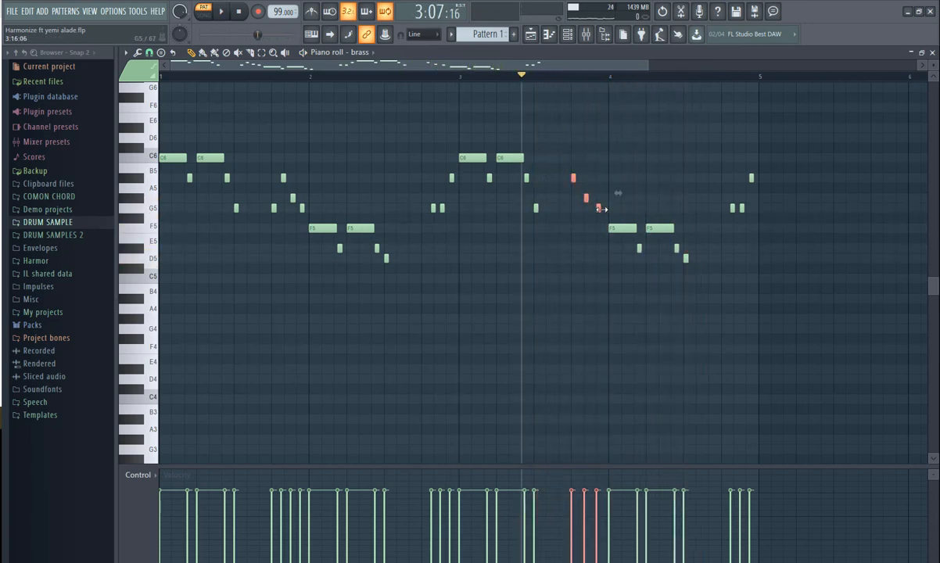
pyautogui.moveTo(600, 209); pyautogui.dragTo(606, 210)
pyautogui.press('space')
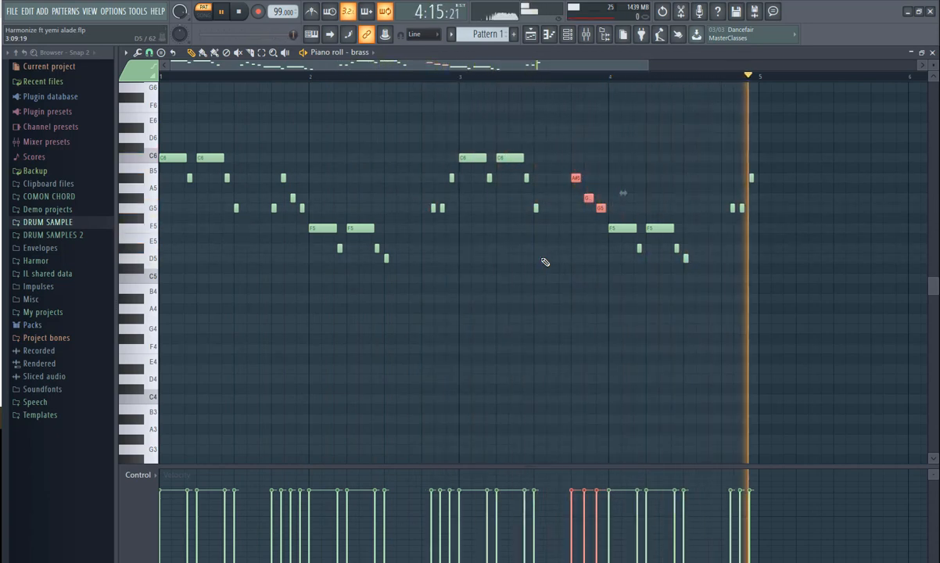
pyautogui.press('space')
pyautogui.click(598, 129)
pyautogui.rightClick(597, 131)
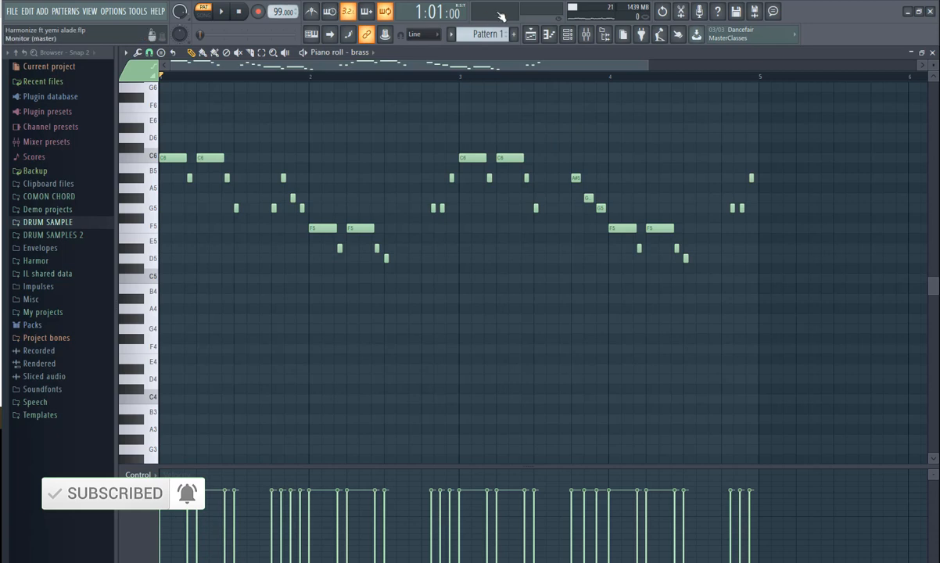
pyautogui.click(221, 10)
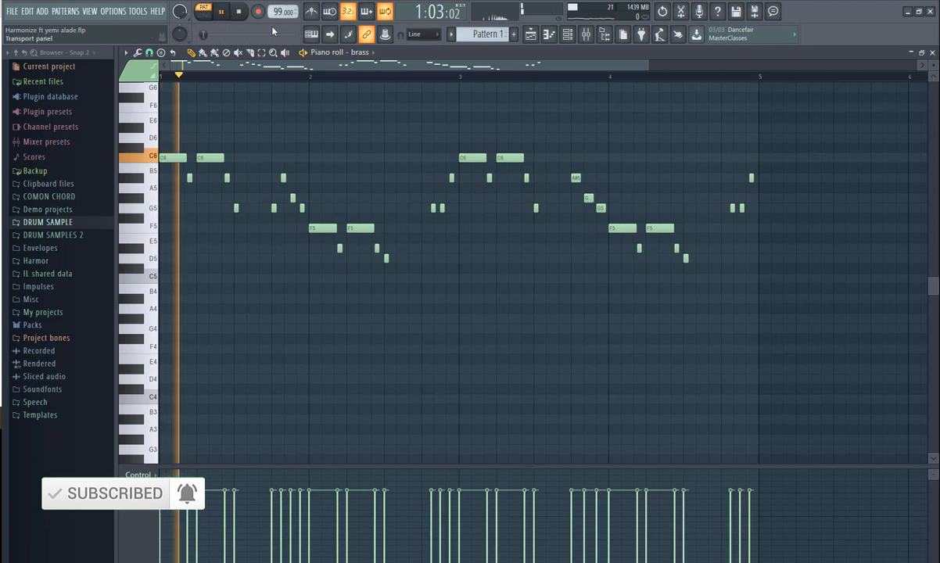
pyautogui.press('space')
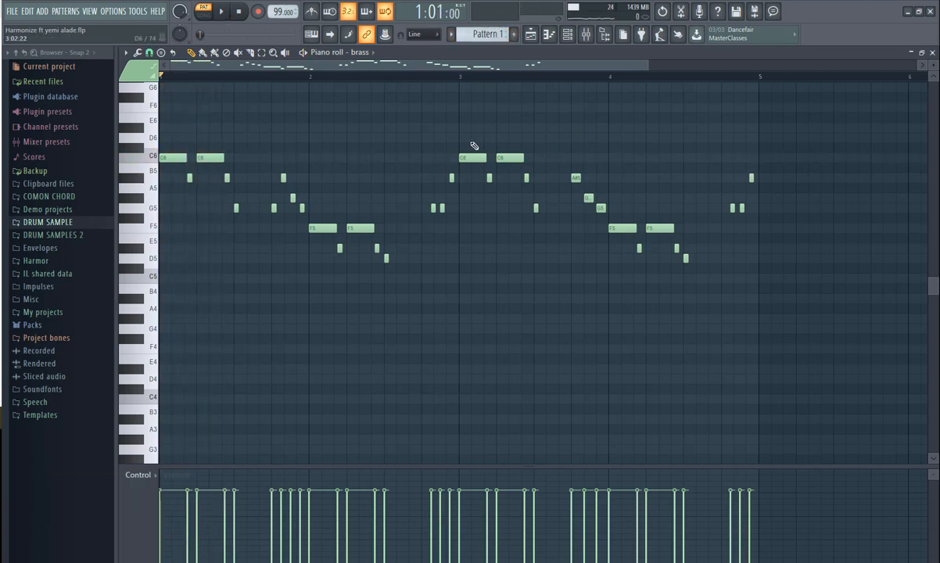
# Layer the complete four-bar brass melody with copies one octave below and one octave above it, and play it back
pyautogui.moveTo(646, 66); pyautogui.dragTo(702, 67)
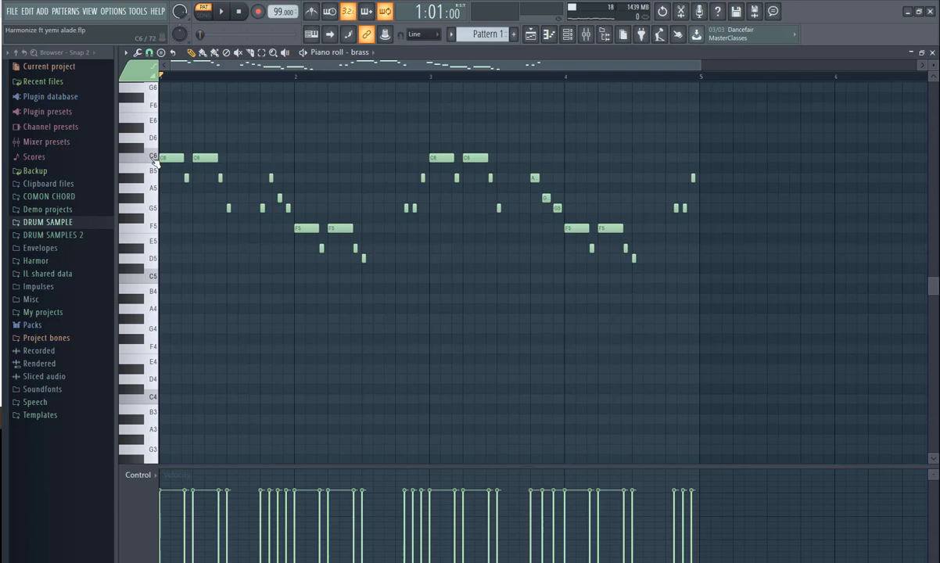
pyautogui.hotkey('ctrl', 'a')
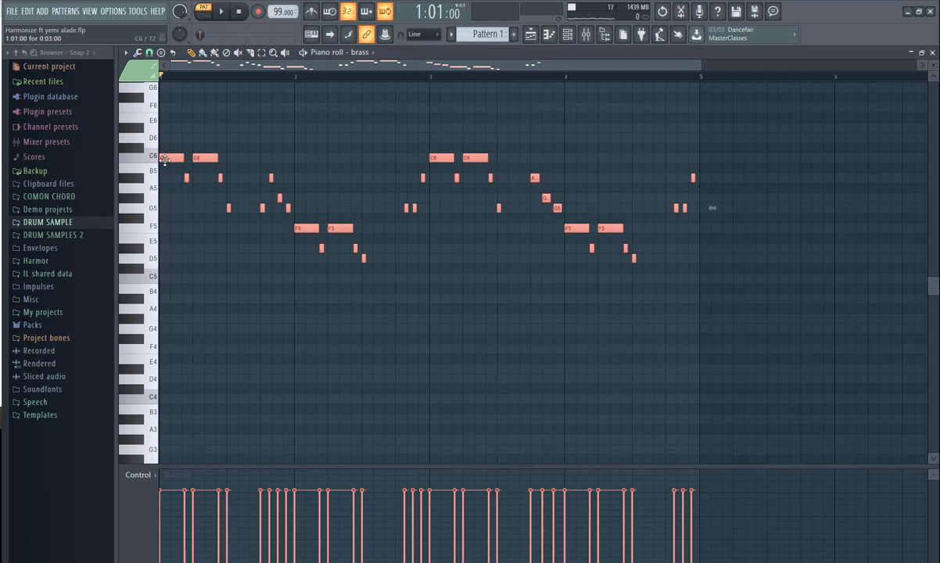
pyautogui.hotkey('ctrl', 'Down')
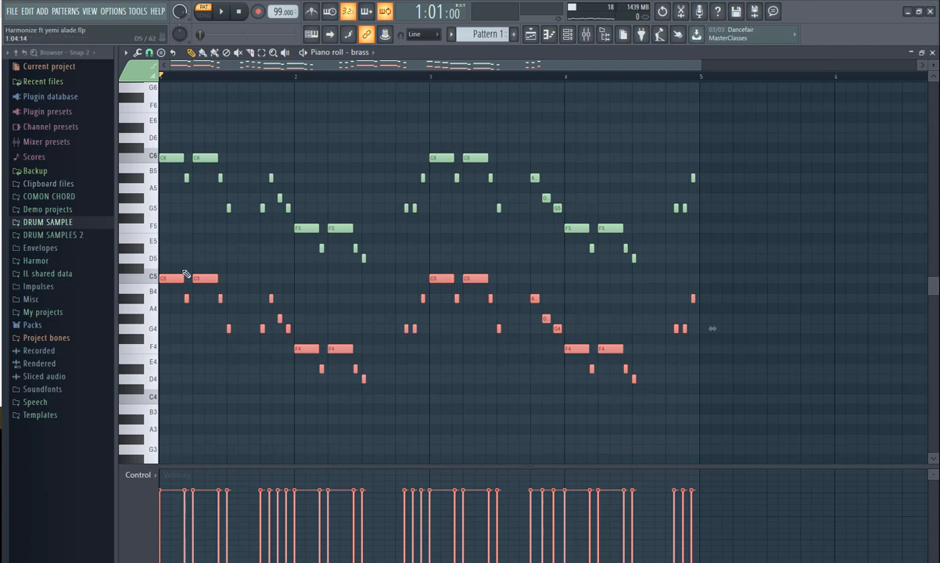
pyautogui.moveTo(166, 277)
pyautogui.mouseDown()
pyautogui.moveTo(176, 277)
pyautogui.moveTo(166, 278)
pyautogui.mouseUp()
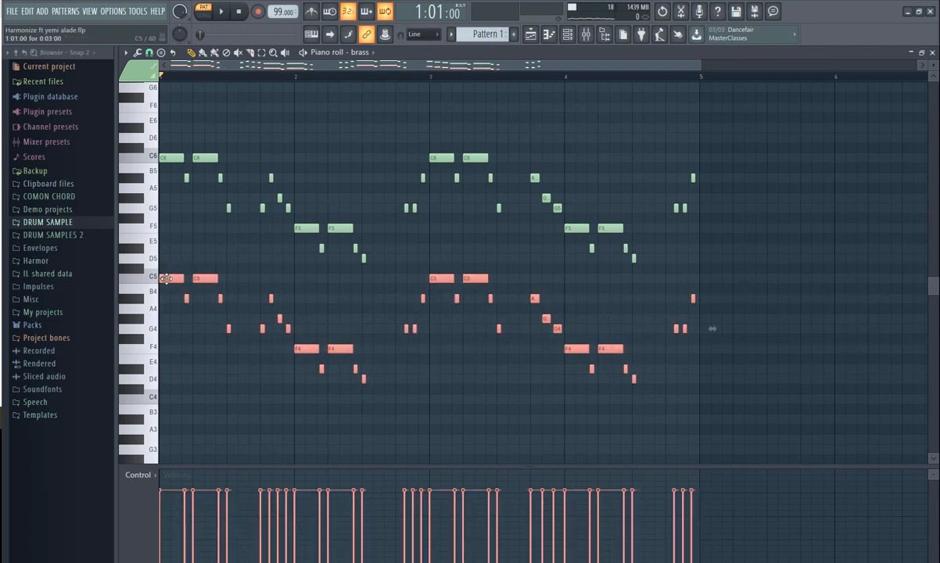
pyautogui.hotkey('ctrl', 'Up')
pyautogui.hotkey('ctrl', 'Up')
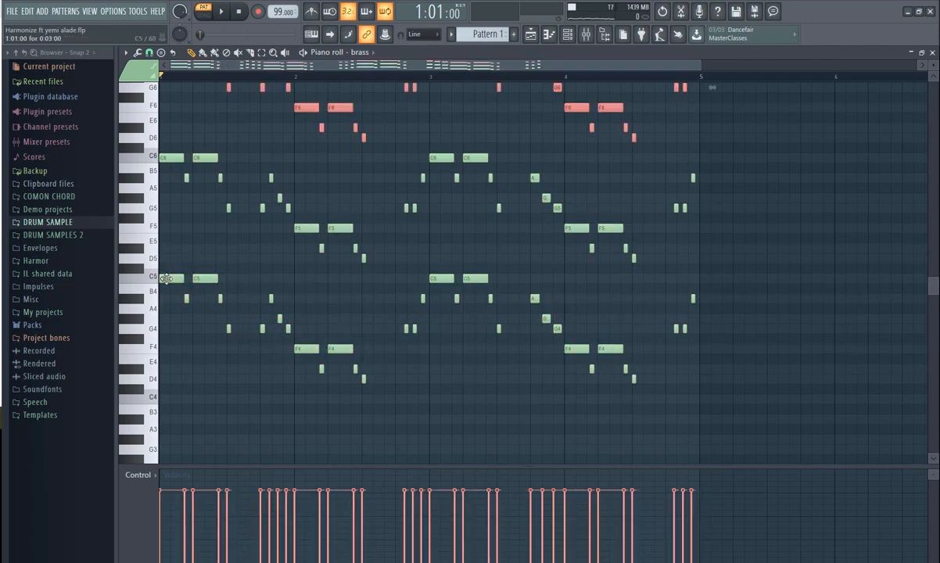
pyautogui.scroll(2, 201, 264)
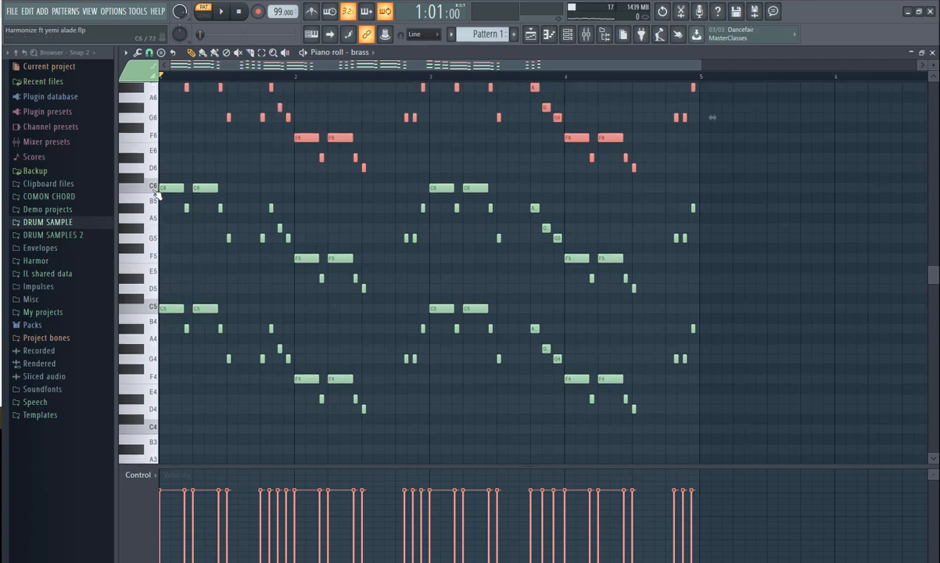
pyautogui.scroll(1, 155, 191)
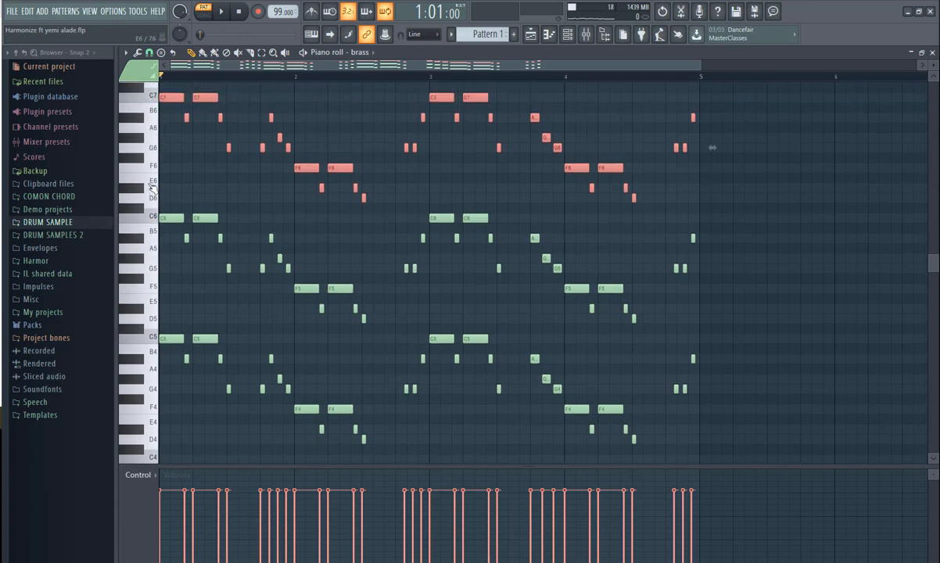
pyautogui.click(224, 14)
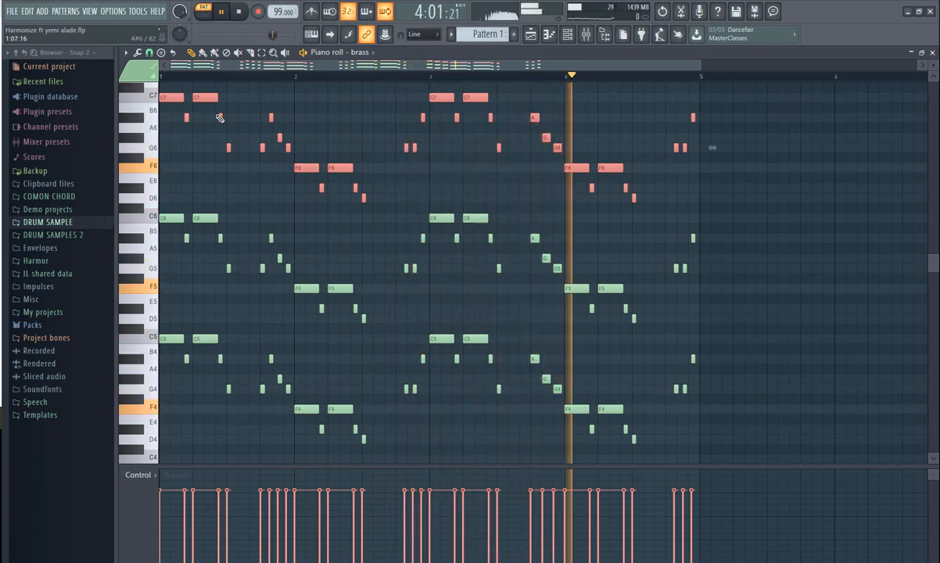
pyautogui.press('space')
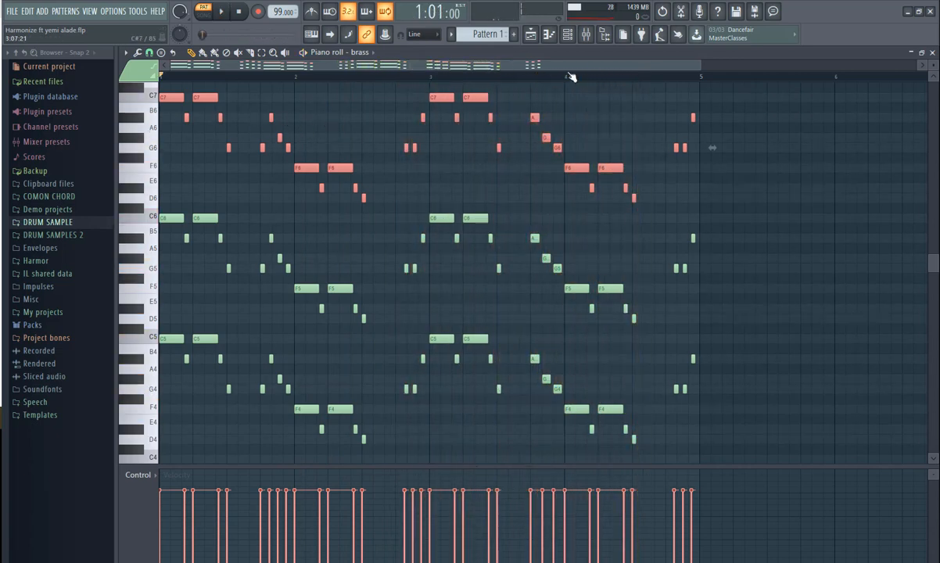
# Open the piano channel in the piano roll
pyautogui.click(567, 34)
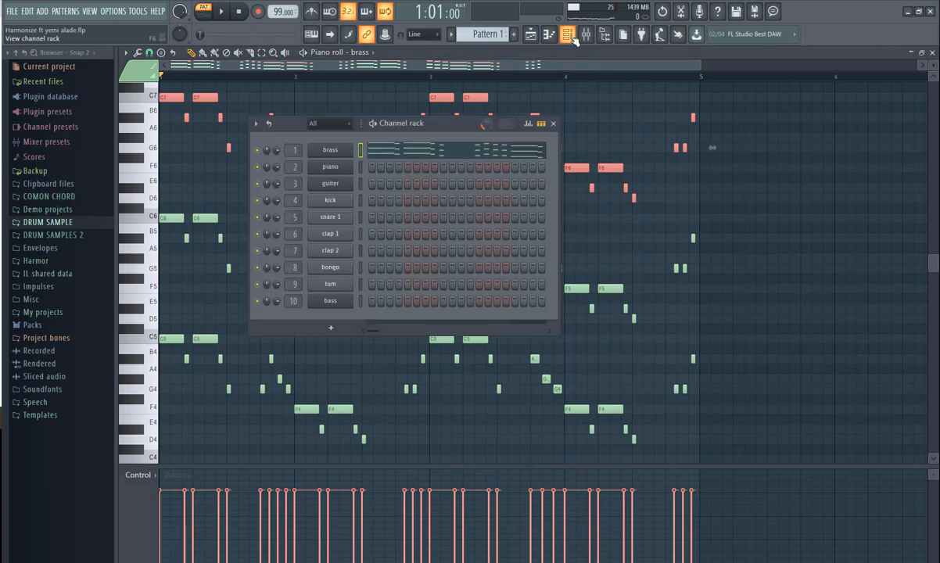
pyautogui.rightClick(351, 165)
pyautogui.click(383, 169)
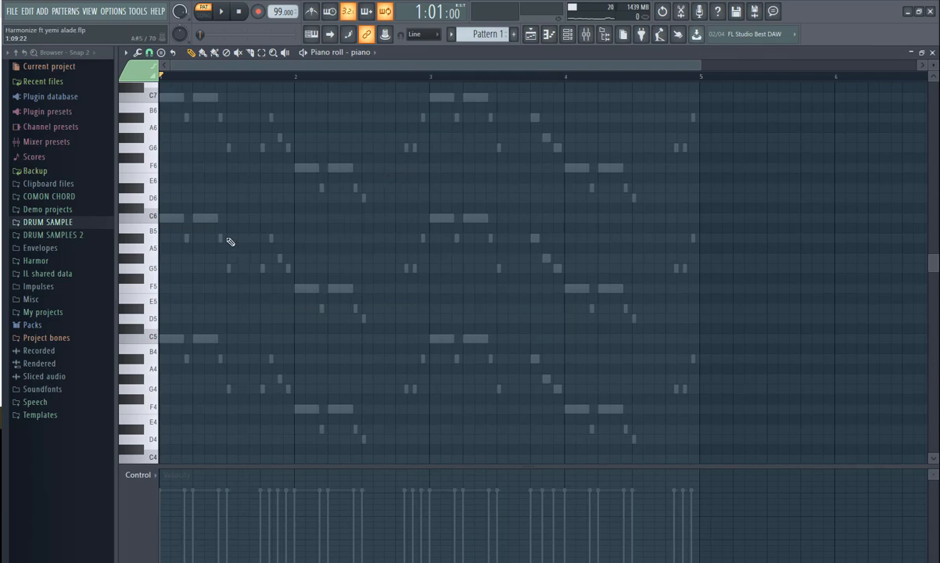
# Set the snap to 1/4 beat and place a C6 piano note about six steps long, starting on step 3 of bar 1
pyautogui.click(197, 221)
pyautogui.moveTo(199, 219); pyautogui.dragTo(185, 218)
pyautogui.click(148, 52)
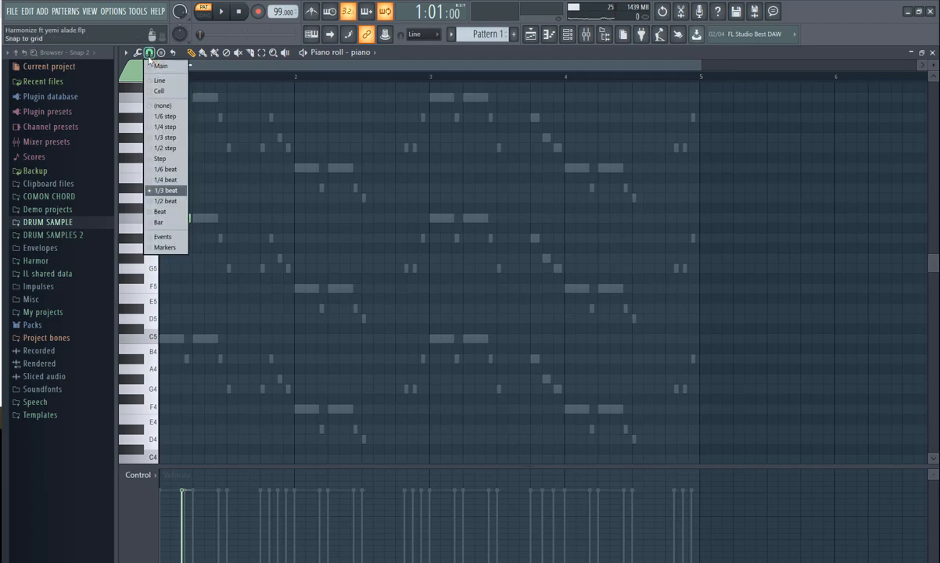
pyautogui.click(169, 181)
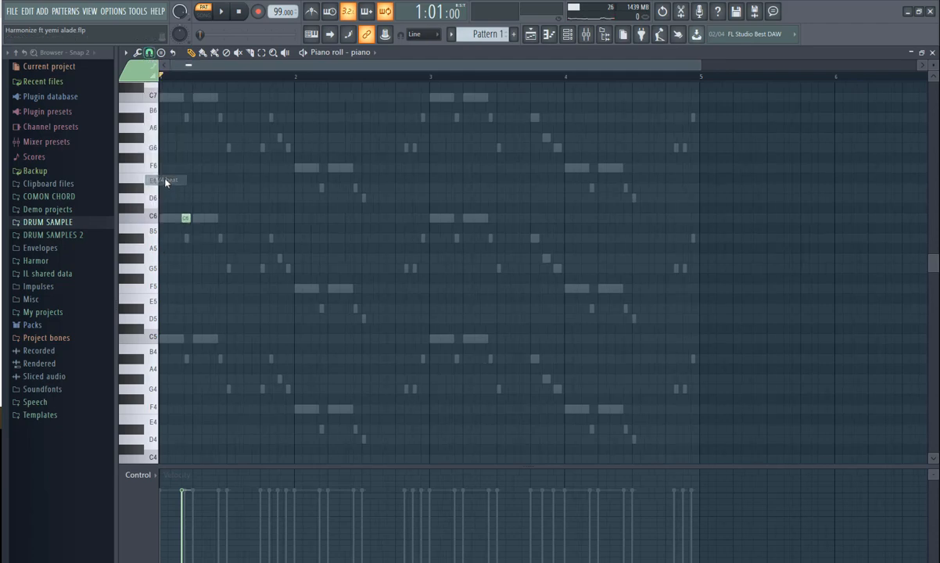
pyautogui.click(178, 217)
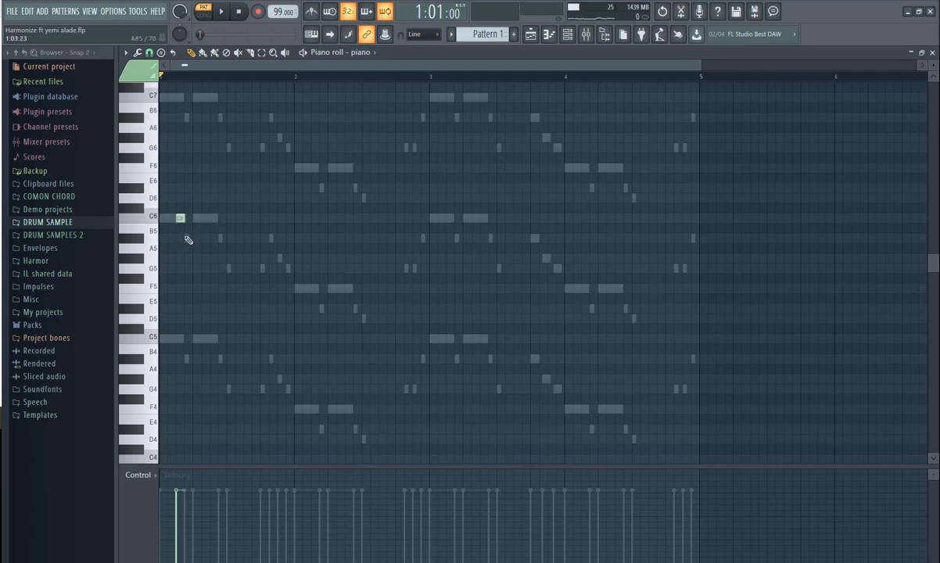
pyautogui.moveTo(185, 219); pyautogui.dragTo(227, 225)
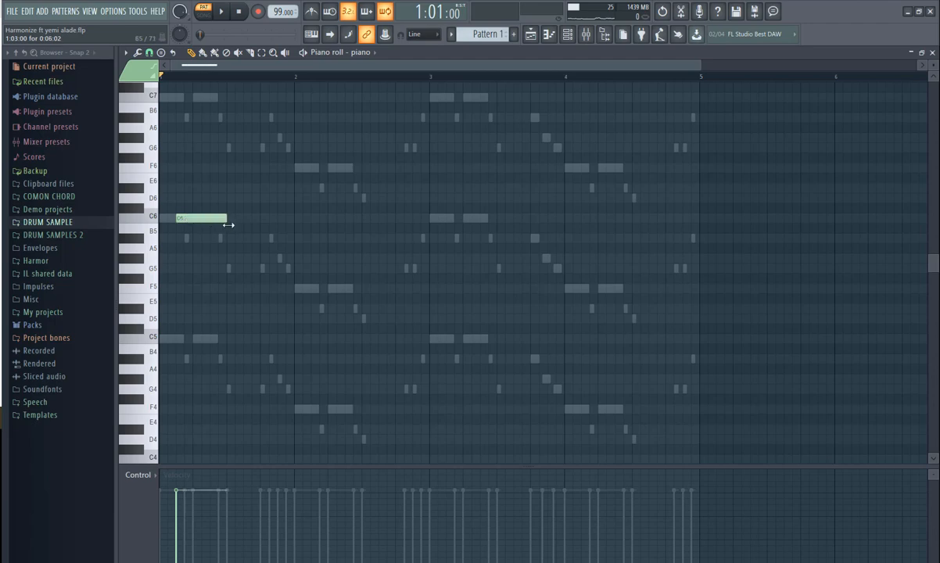
# Add D#6 and G6 notes of equal length above the C6 to complete the chord, and play it
pyautogui.click(180, 188)
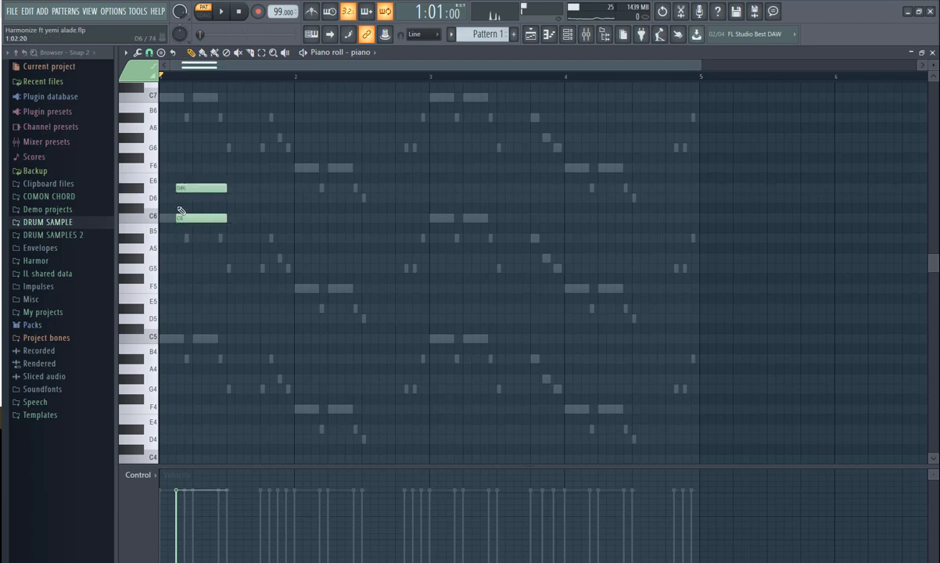
pyautogui.click(178, 149)
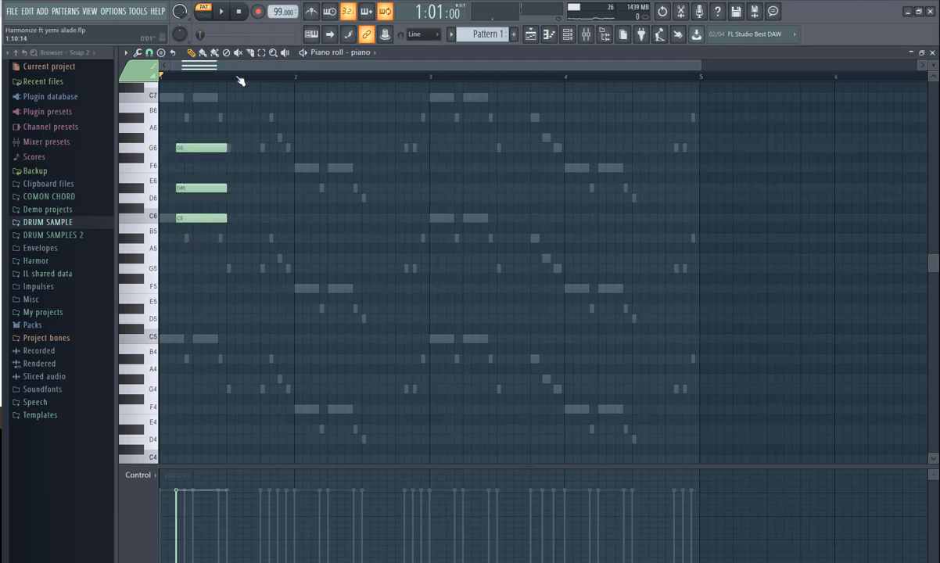
pyautogui.press('space')
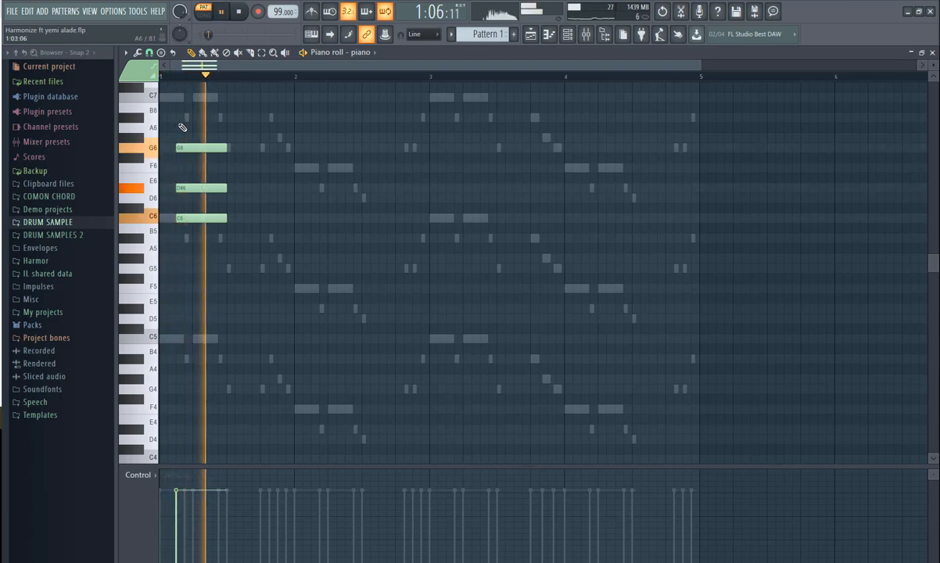
pyautogui.press('space')
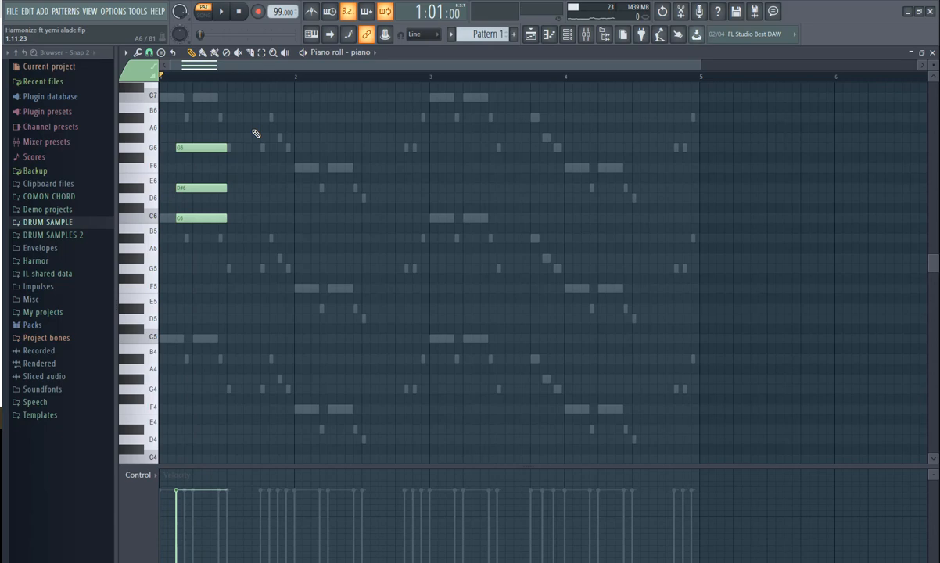
# Transpose the piano chord down one octave so its root is C5, and play it back
pyautogui.hotkey('ctrl', 'Down')
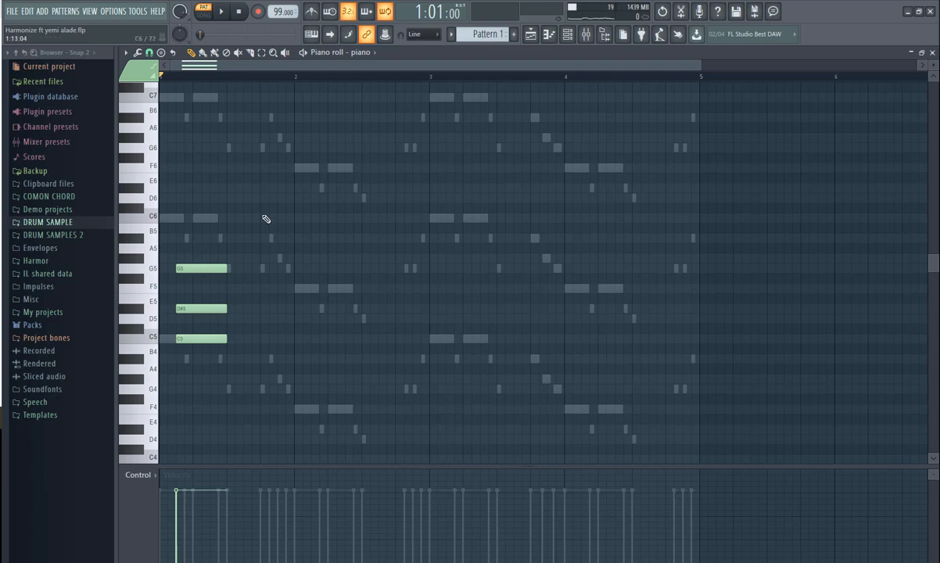
pyautogui.click(226, 52)
pyautogui.press('space')
pyautogui.press('space')
pyautogui.scroll(-3, 232, 236)
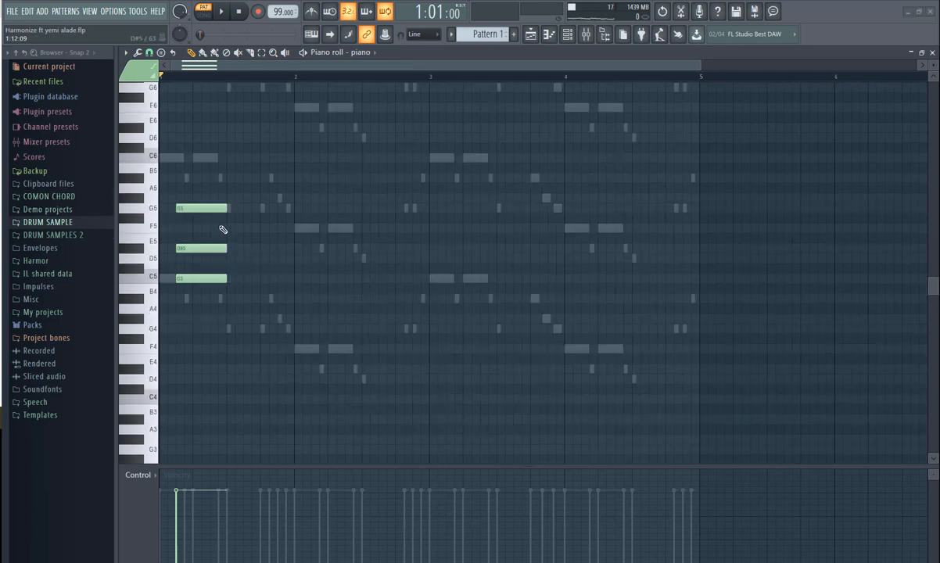
# Build an F4, G#4, C5 piano chord on step 3 of bar 2 and a G4, A#4, D5 chord on step 11, and play them back
pyautogui.click(305, 349)
pyautogui.moveTo(326, 351); pyautogui.dragTo(339, 350)
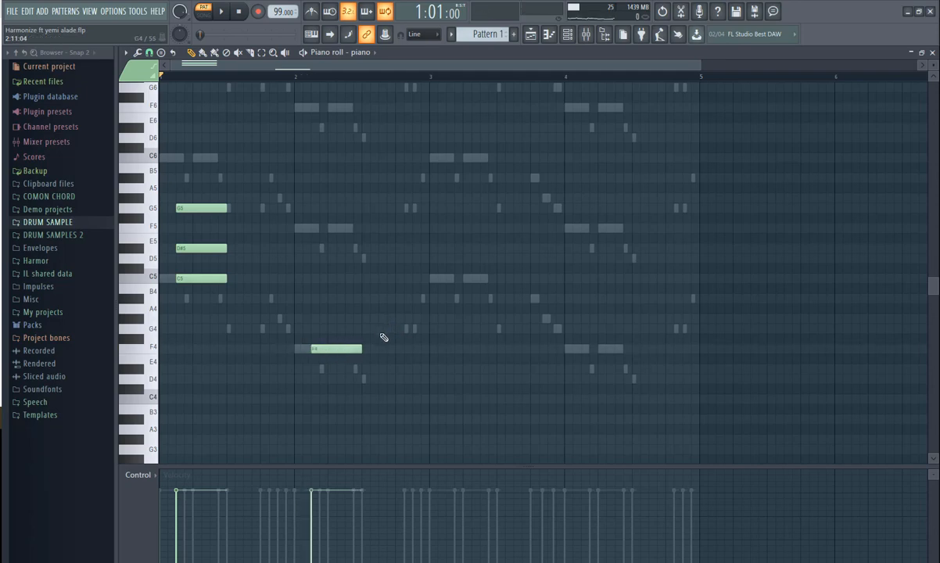
pyautogui.click(389, 328)
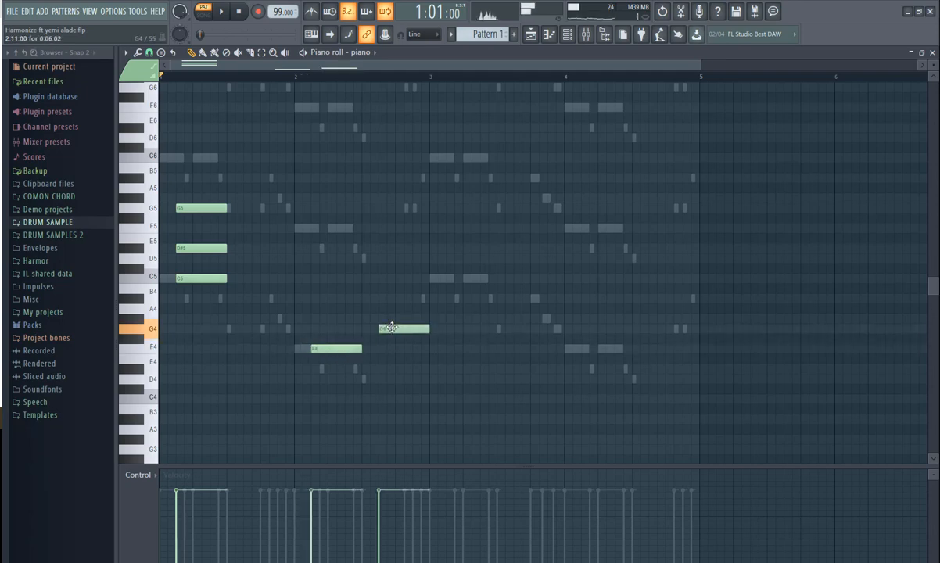
pyautogui.click(315, 319)
pyautogui.click(315, 280)
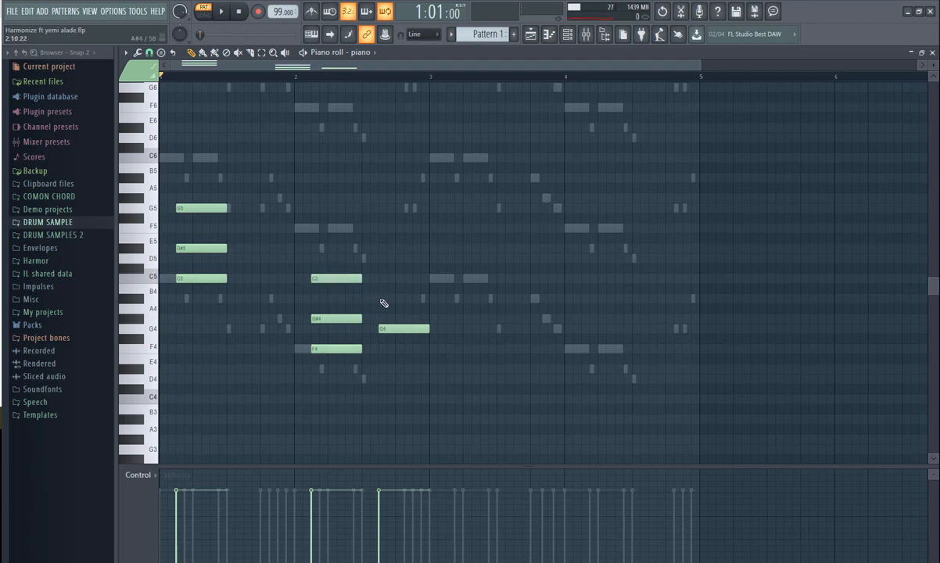
pyautogui.click(382, 299)
pyautogui.click(383, 258)
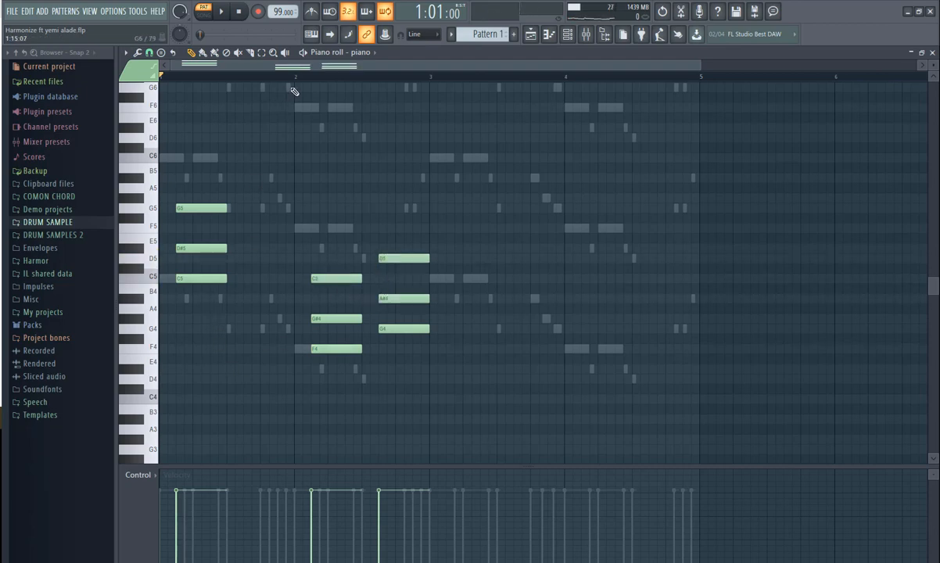
pyautogui.press('space')
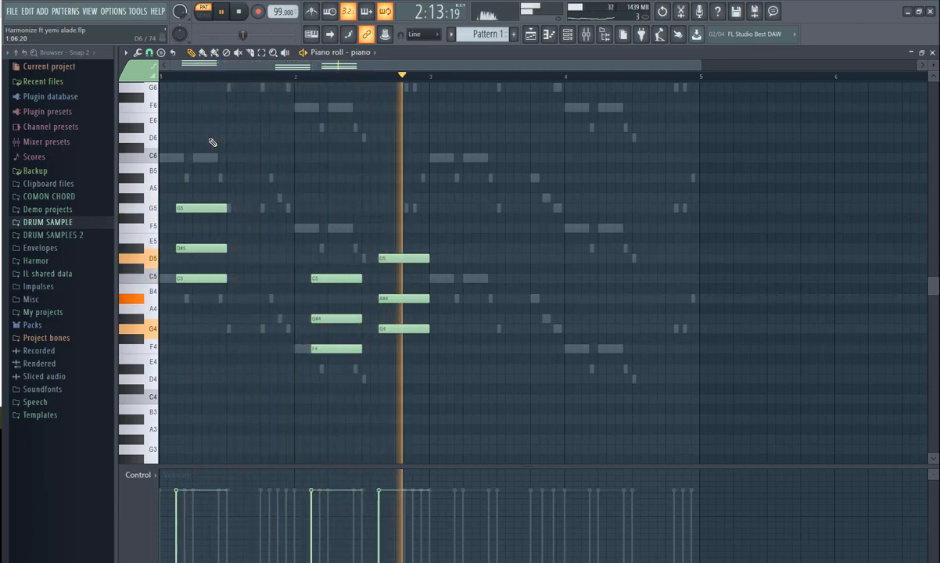
pyautogui.press('space')
# Duplicate the three piano chords from bars 1 and 2 into bars 3 and 4, and clear the selection
pyautogui.moveTo(504, 149); pyautogui.dragTo(163, 440)
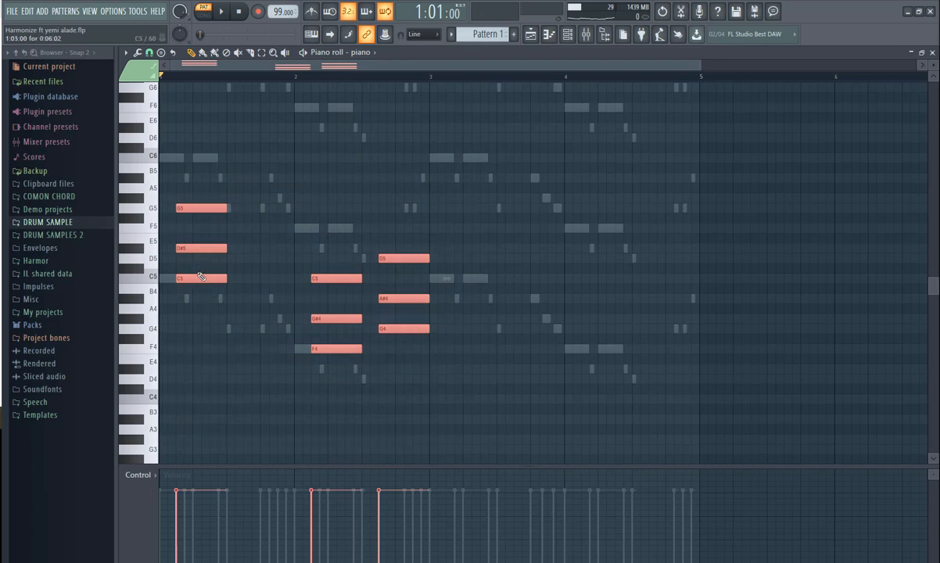
pyautogui.moveTo(193, 280); pyautogui.dragTo(461, 286)
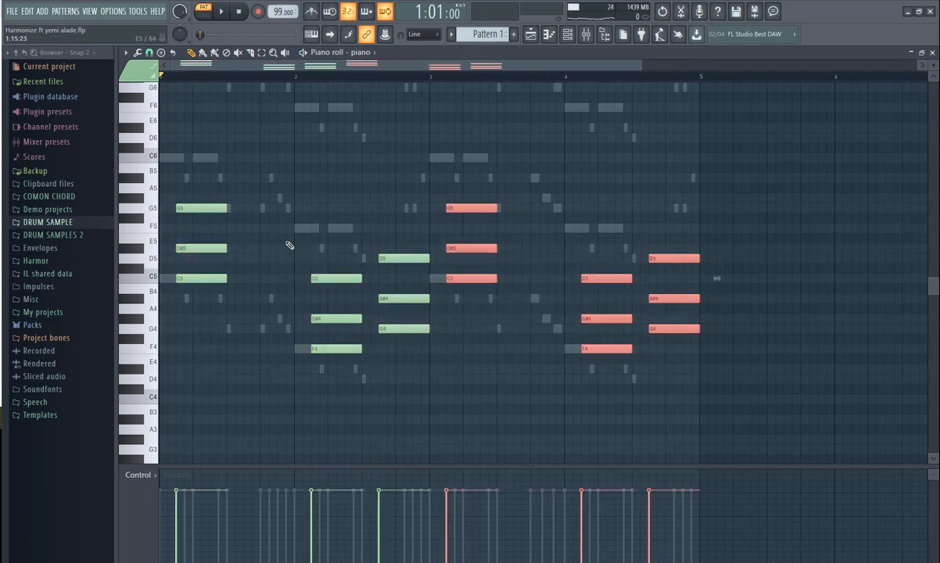
pyautogui.click(319, 227)
pyautogui.rightClick(320, 229)
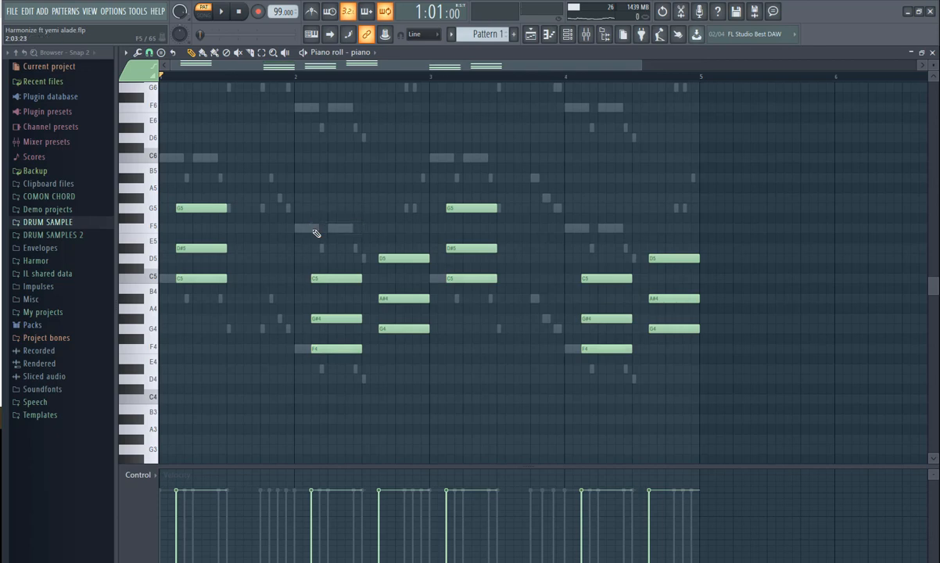
# Lower all G5 and D#5 piano notes by one octave to G4 and D#4, and play the chords back
pyautogui.click(148, 208)
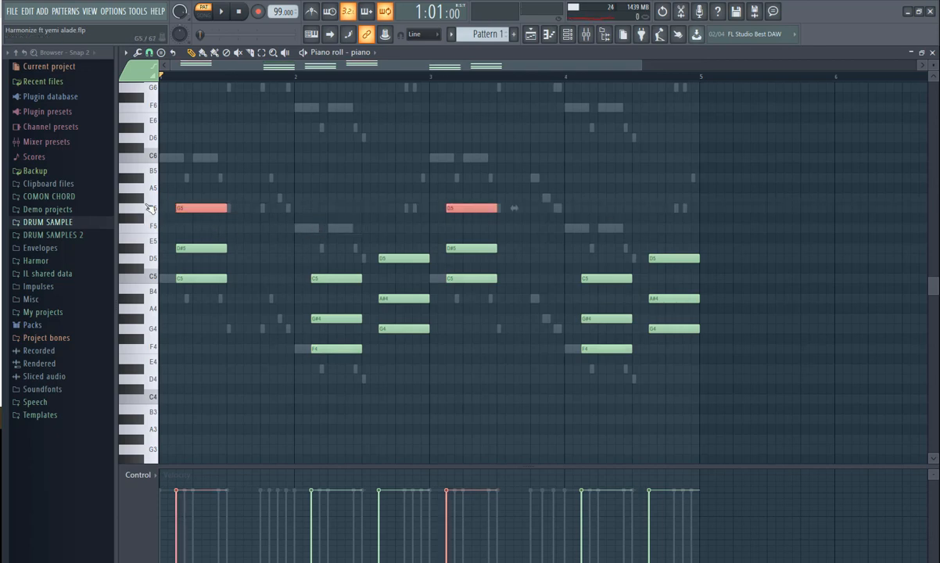
pyautogui.hotkey('ctrl', 'Down')
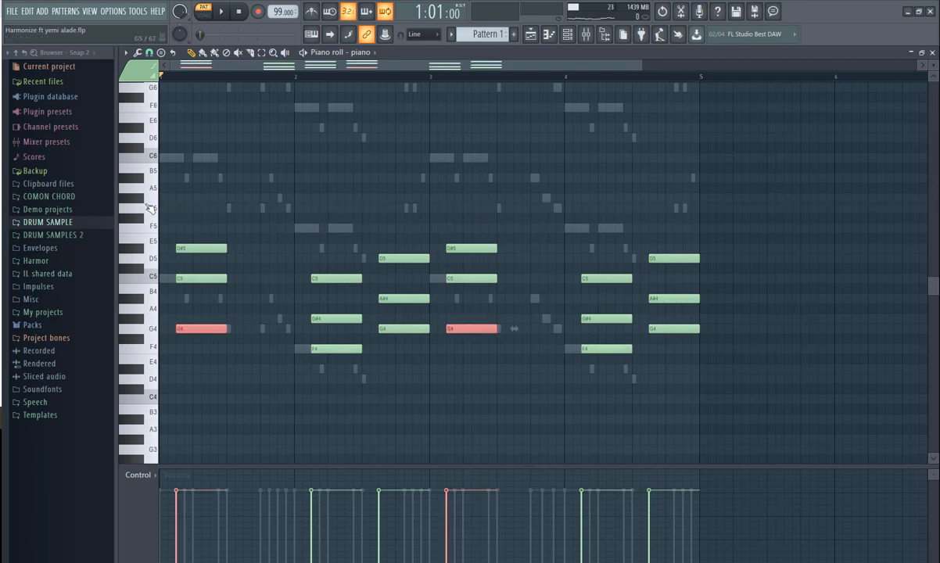
pyautogui.click(145, 249)
pyautogui.hotkey('ctrl', 'Down')
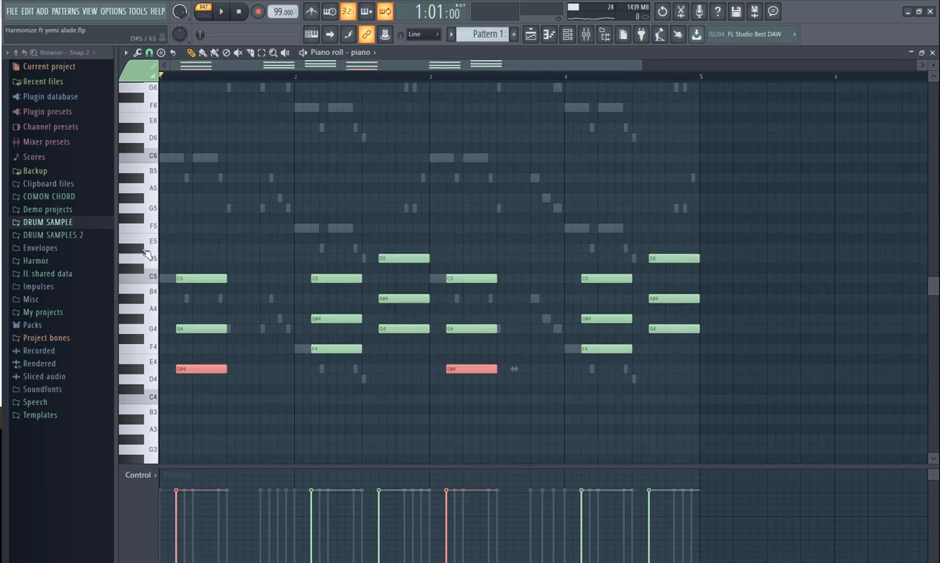
pyautogui.click(221, 11)
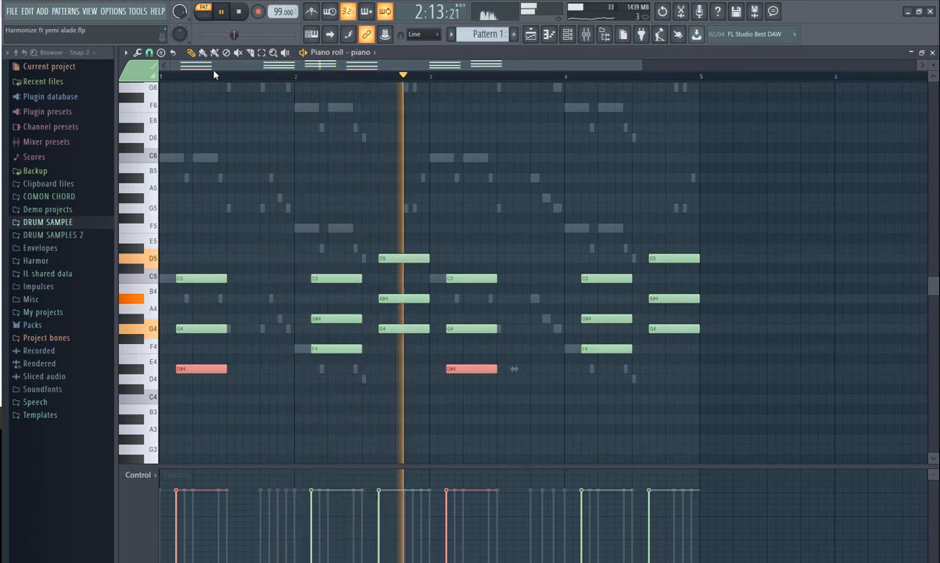
pyautogui.press('space')
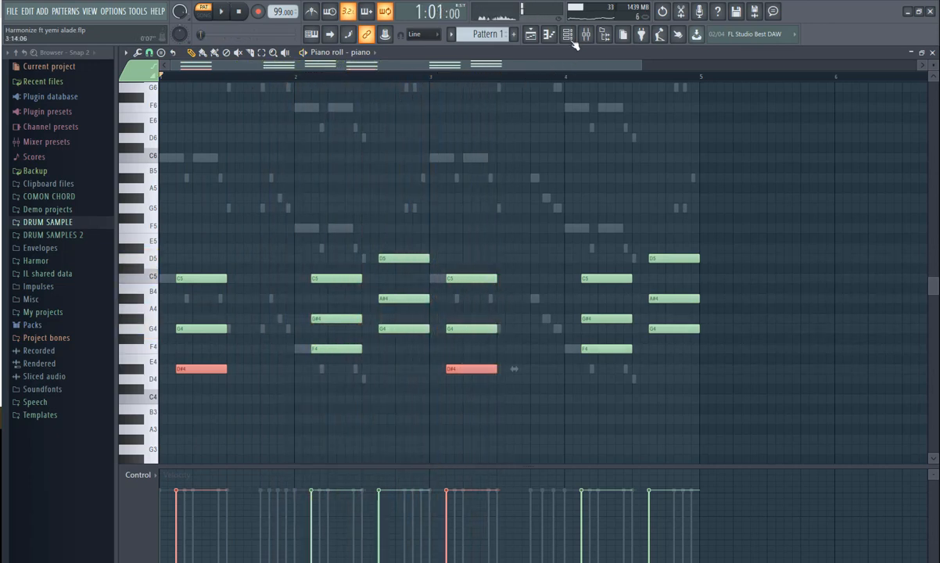
# Open the guiter channel's instrument, close it, and show the channel's empty piano roll
pyautogui.click(570, 37)
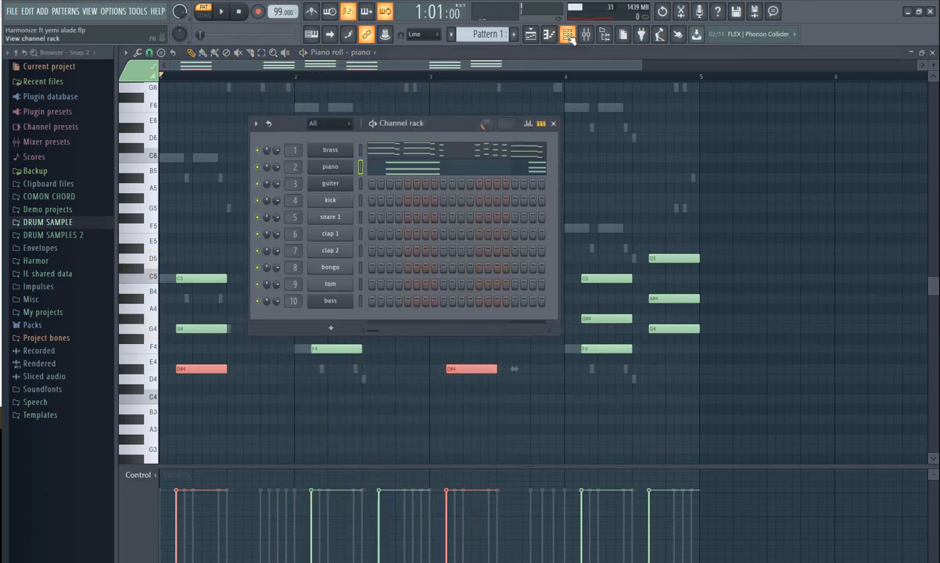
pyautogui.click(332, 185)
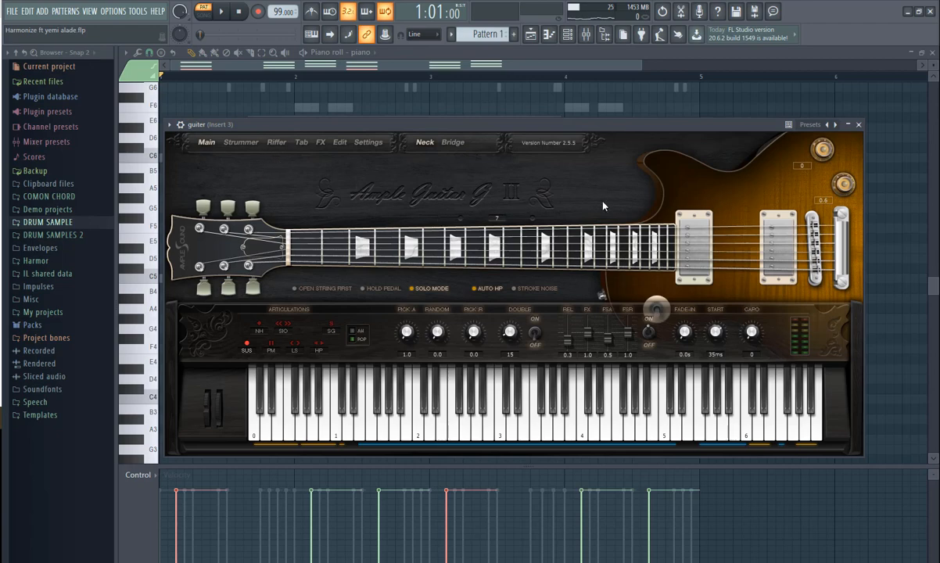
pyautogui.click(858, 125)
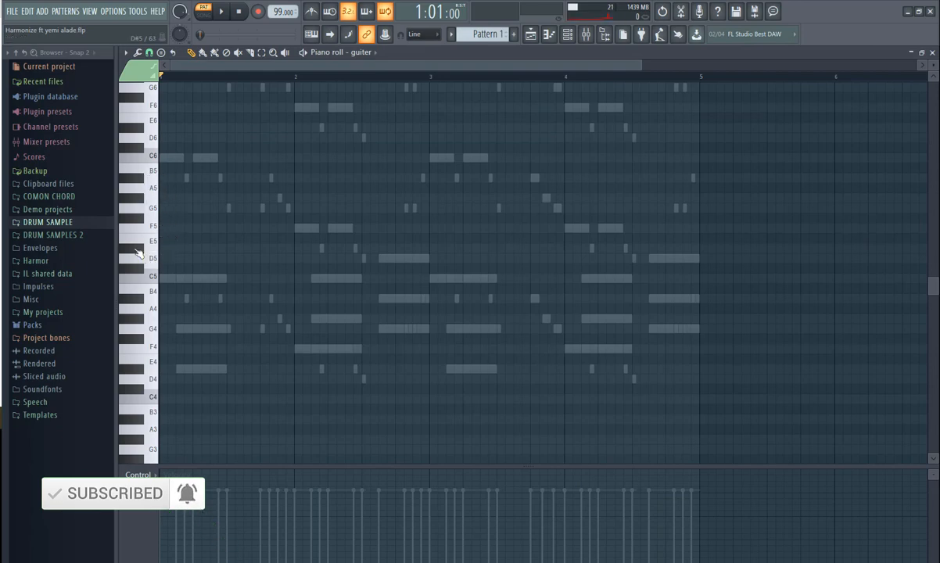
# Place one-step guitar notes D#5, D5, C5, D5, C5 on steps 4 to 8 of bar 1, and play them
pyautogui.click(182, 249)
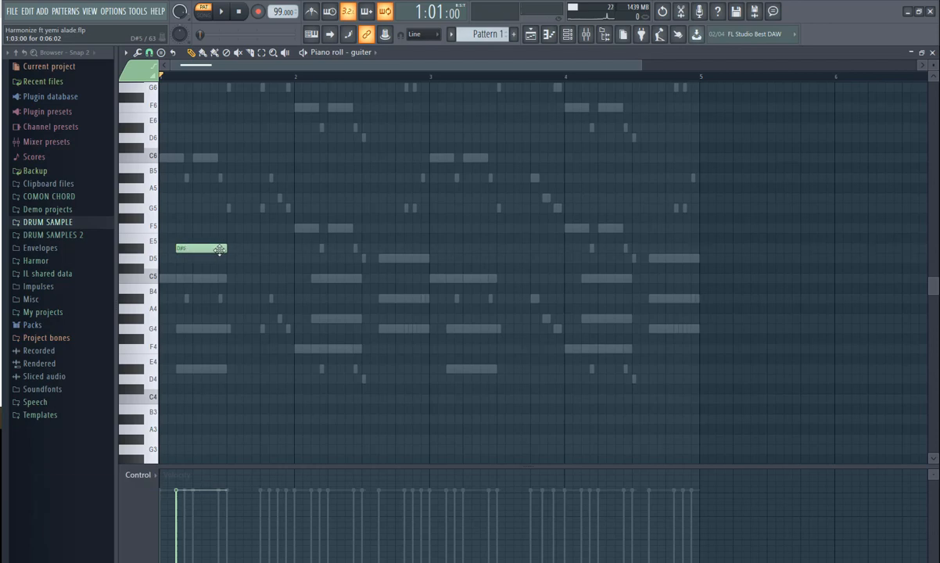
pyautogui.moveTo(219, 250); pyautogui.dragTo(190, 248)
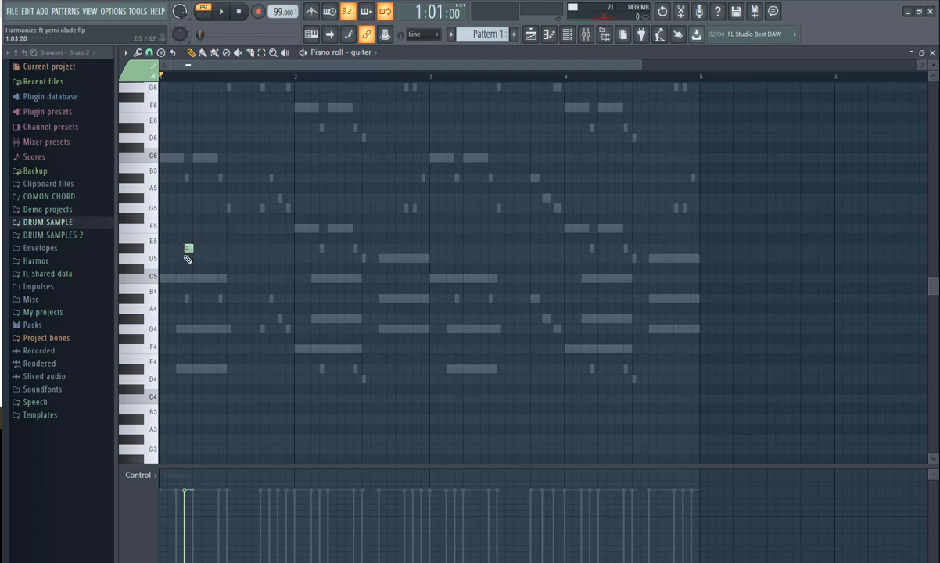
pyautogui.click(195, 259)
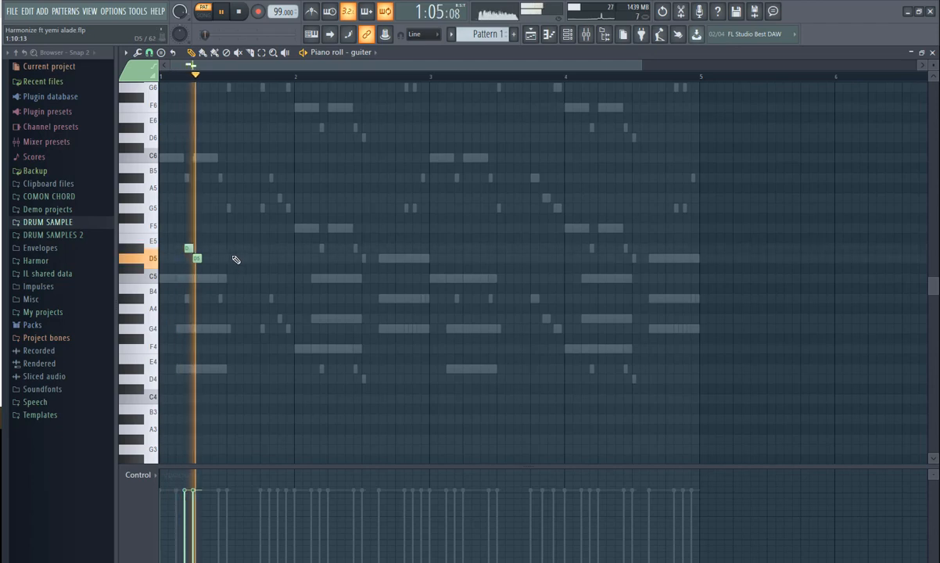
pyautogui.click(205, 278)
pyautogui.click(215, 258)
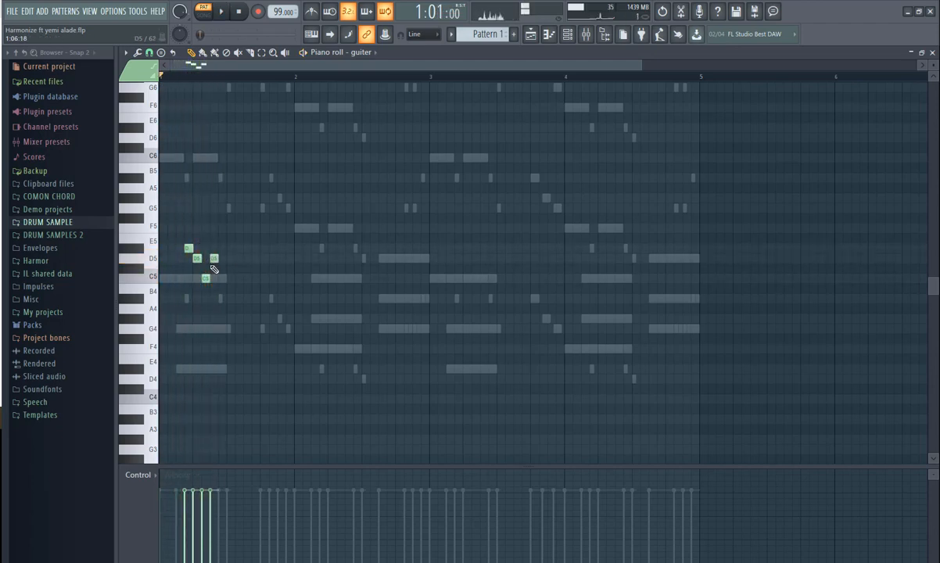
pyautogui.click(223, 278)
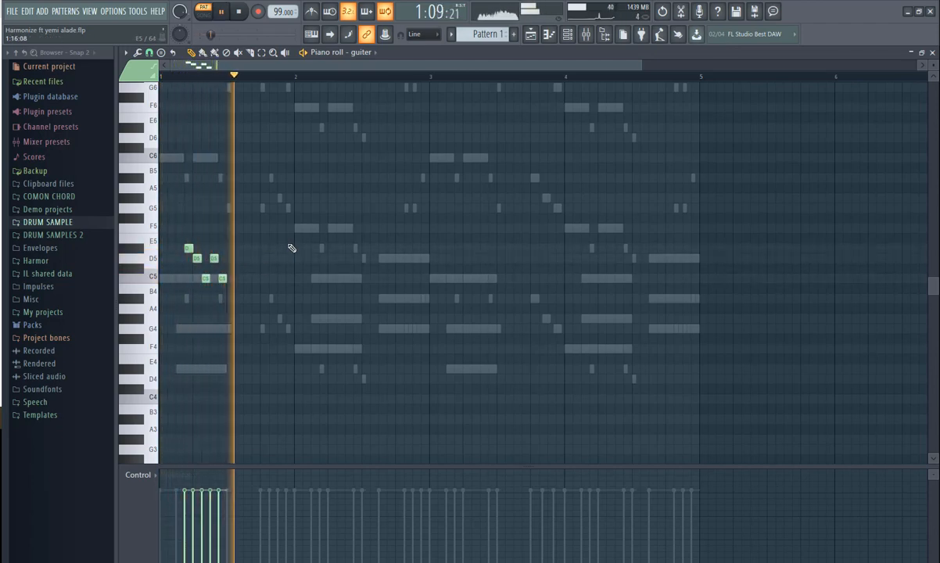
pyautogui.press('space')
# Add one-step guitar notes C5, D5, D#5, D5 on steps 13 to 16 of bar 1, and play the phrase
pyautogui.click(264, 258)
pyautogui.moveTo(262, 267); pyautogui.dragTo(262, 287)
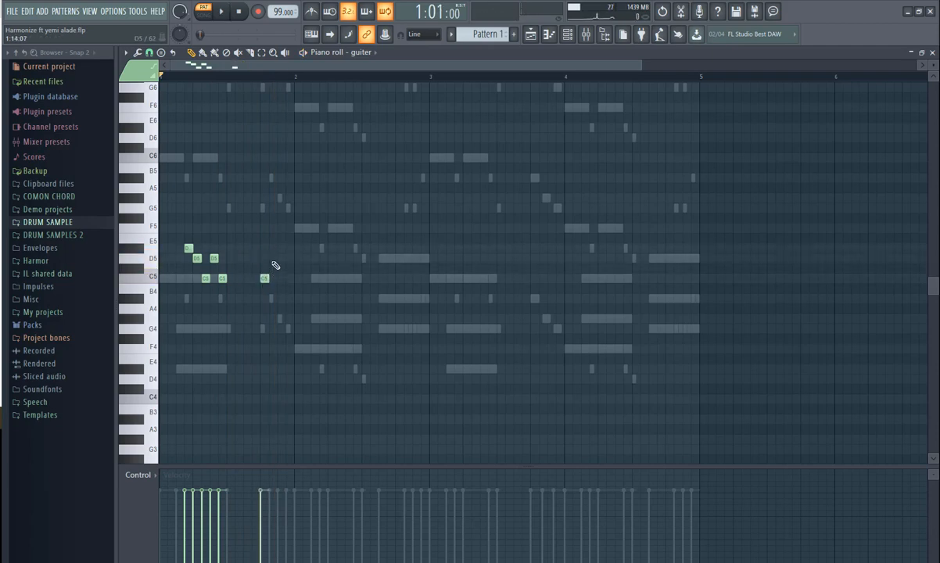
pyautogui.click(272, 258)
pyautogui.click(282, 248)
pyautogui.click(290, 258)
pyautogui.press('space')
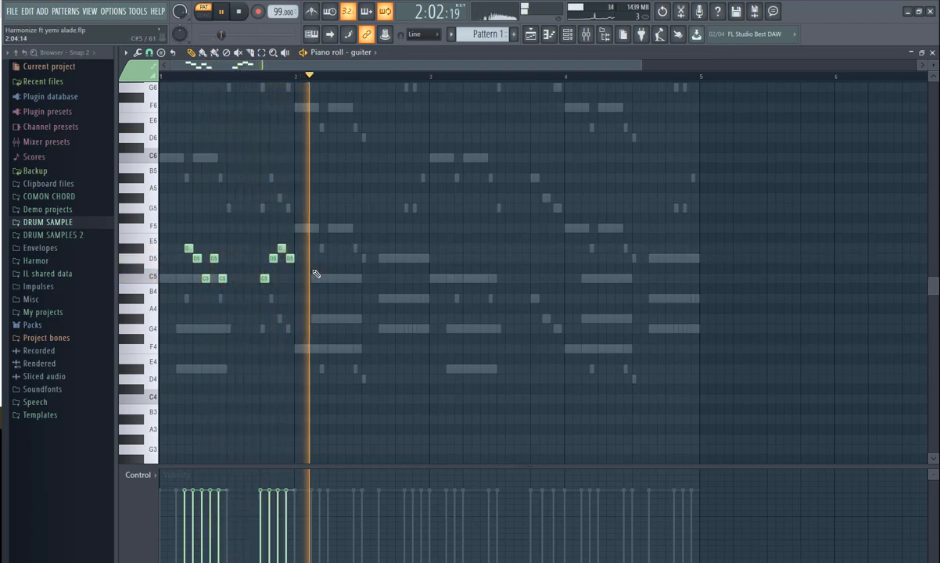
pyautogui.press('space')
# Place a two-step F4 guitar note at the start of bar 2 and one-step F5 notes on steps 6, 7 and 8, checking by playback
pyautogui.click(300, 349)
pyautogui.press('space')
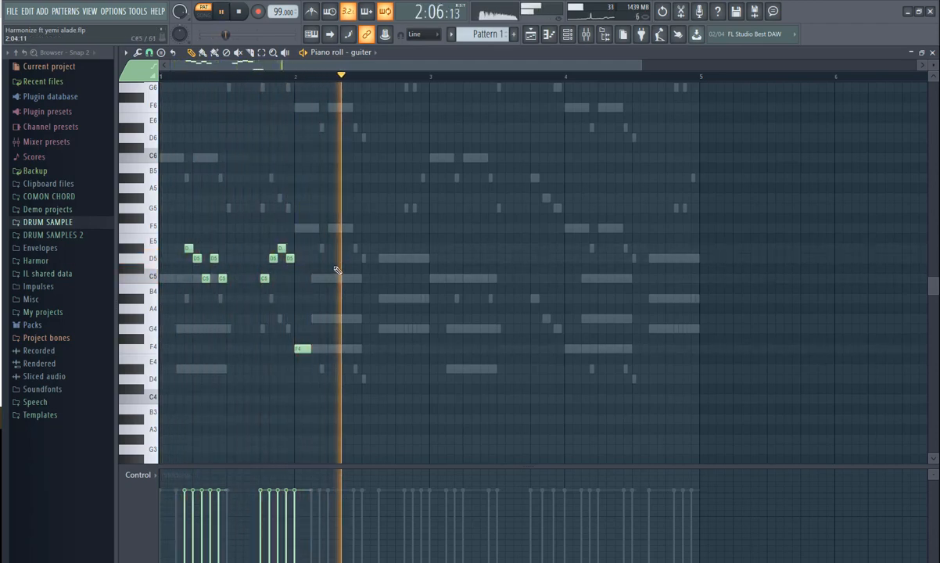
pyautogui.press('space')
pyautogui.click(328, 228)
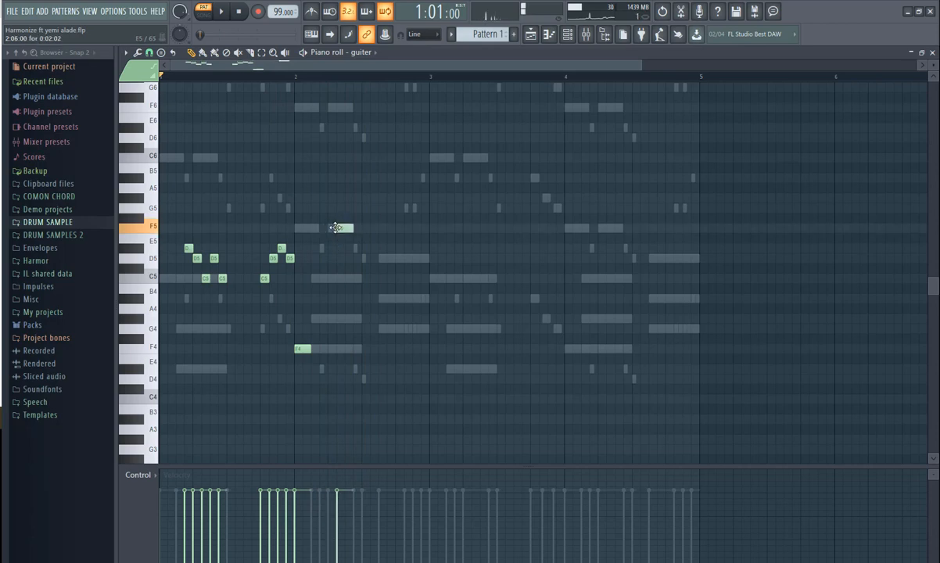
pyautogui.press('space')
pyautogui.moveTo(352, 229); pyautogui.dragTo(345, 229)
pyautogui.click(348, 230)
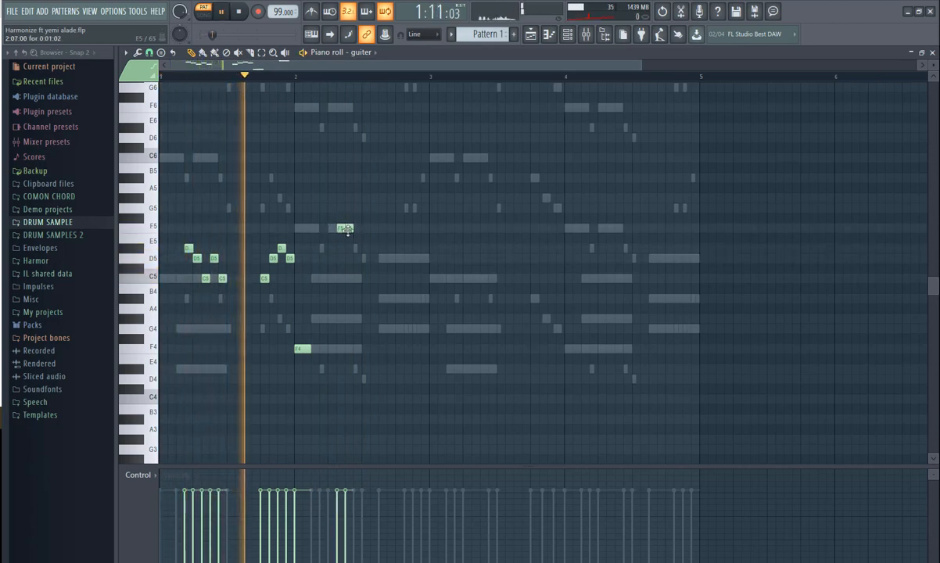
pyautogui.click(356, 229)
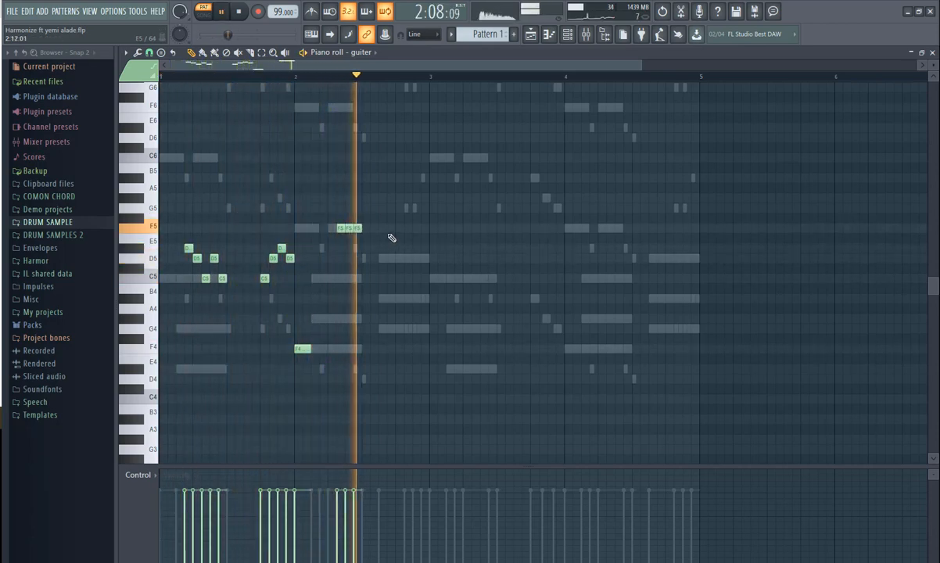
pyautogui.press('space')
# Finish bar 2 with one-step notes A#5, G#5, G5, F5, G5, C5 on steps 9, 11, 13, 14, 15 and 16, and play the guitar line
pyautogui.moveTo(364, 207); pyautogui.dragTo(363, 175)
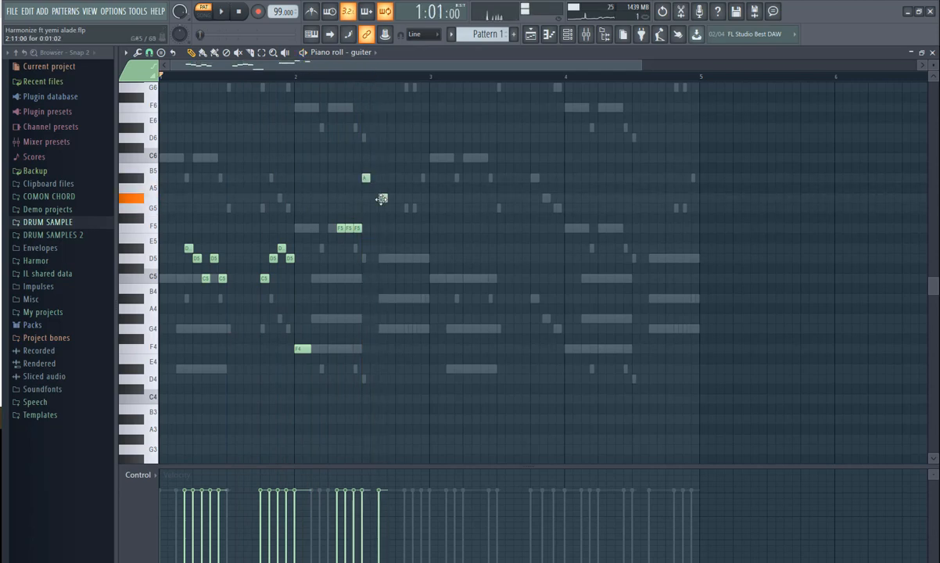
pyautogui.click(407, 228)
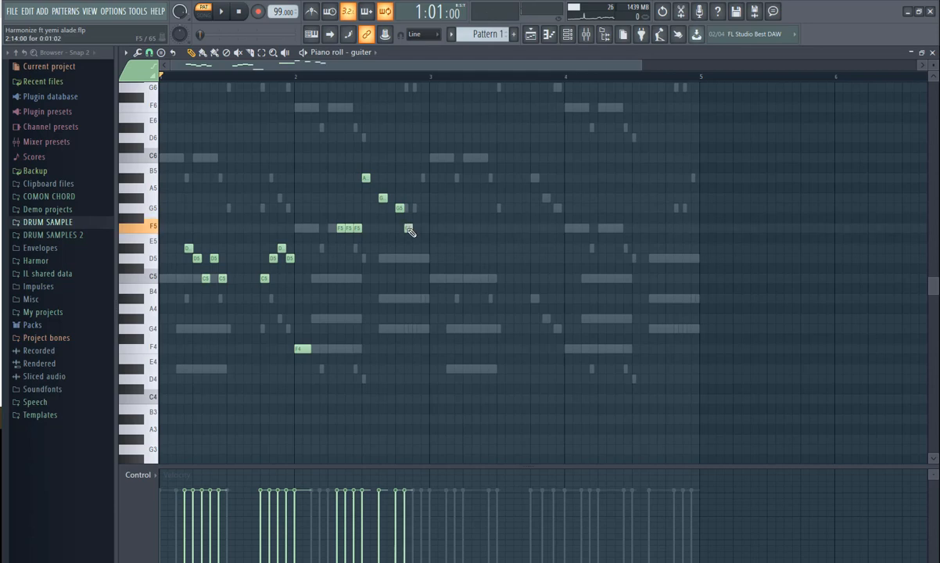
pyautogui.click(415, 209)
pyautogui.moveTo(425, 260)
pyautogui.mouseDown()
pyautogui.moveTo(421, 287)
pyautogui.moveTo(418, 275)
pyautogui.mouseUp()
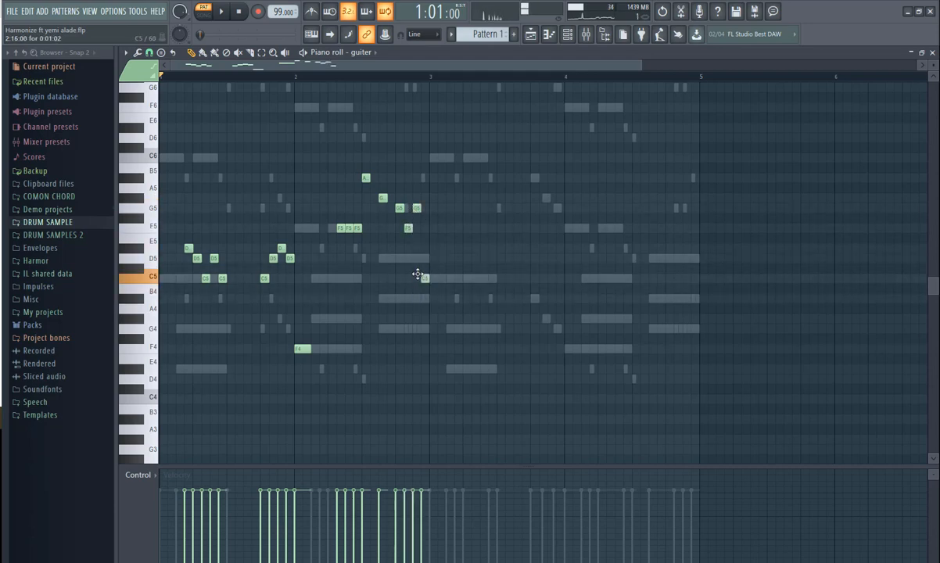
pyautogui.press('space')
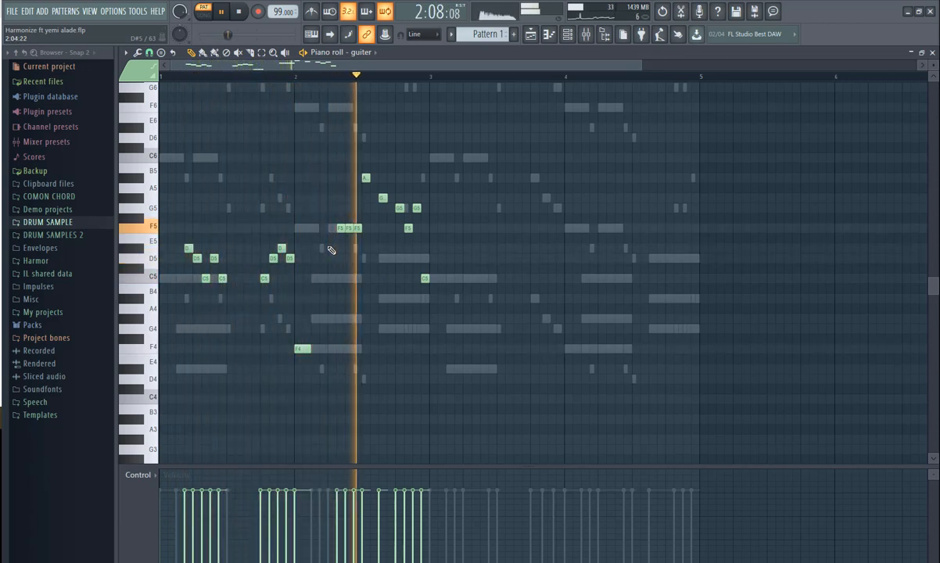
pyautogui.press('space')
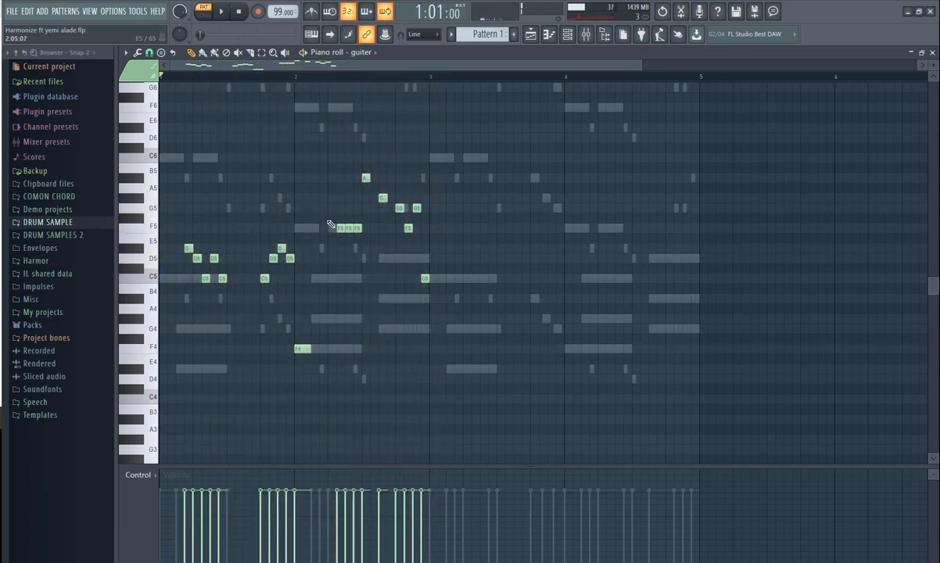
# Shorten the three F5 guitar notes in bar 2 slightly so that gaps separate them, and play the result
pyautogui.moveTo(325, 215); pyautogui.dragTo(373, 253)
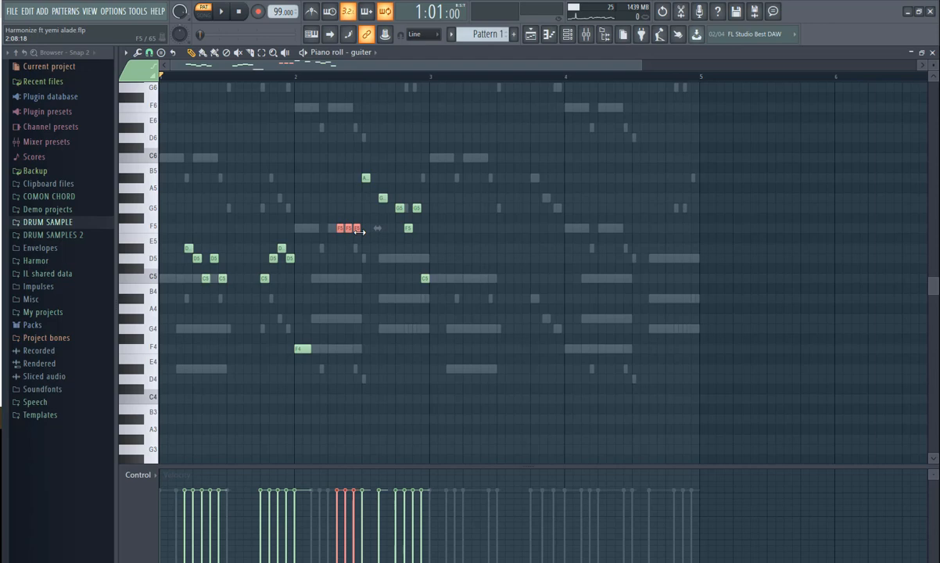
pyautogui.press('space')
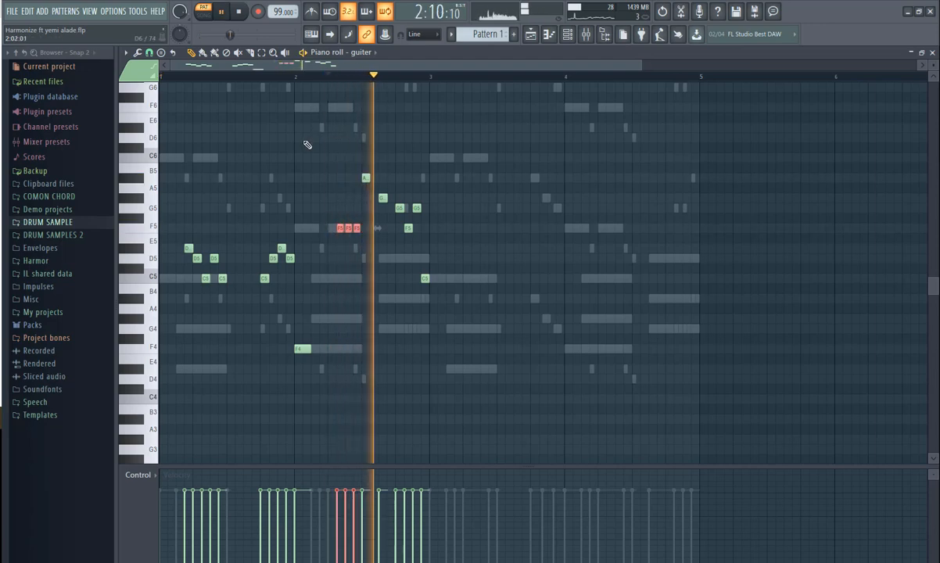
pyautogui.press('space')
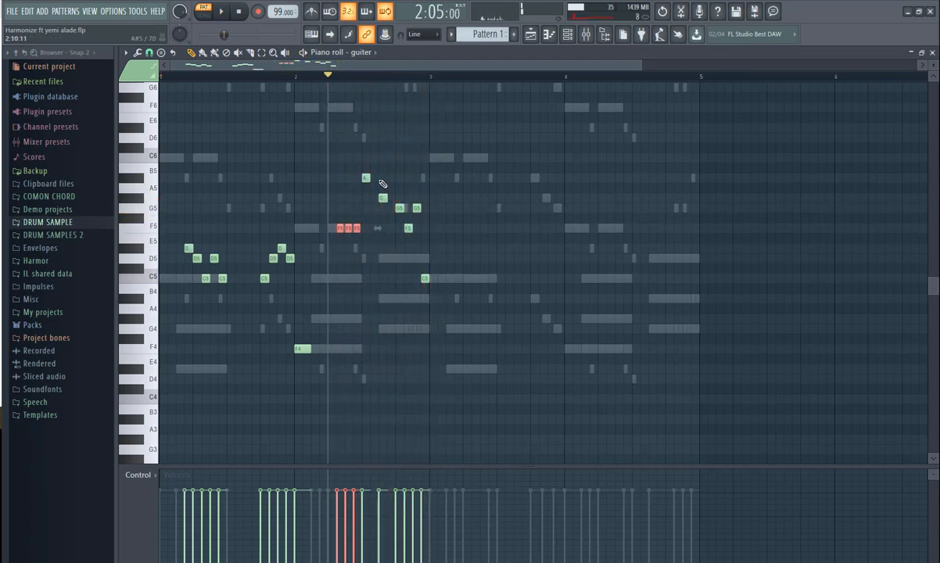
# Duplicate the whole two-bar guitar phrase into bars 3 and 4, and play the four-bar result
pyautogui.click(465, 209)
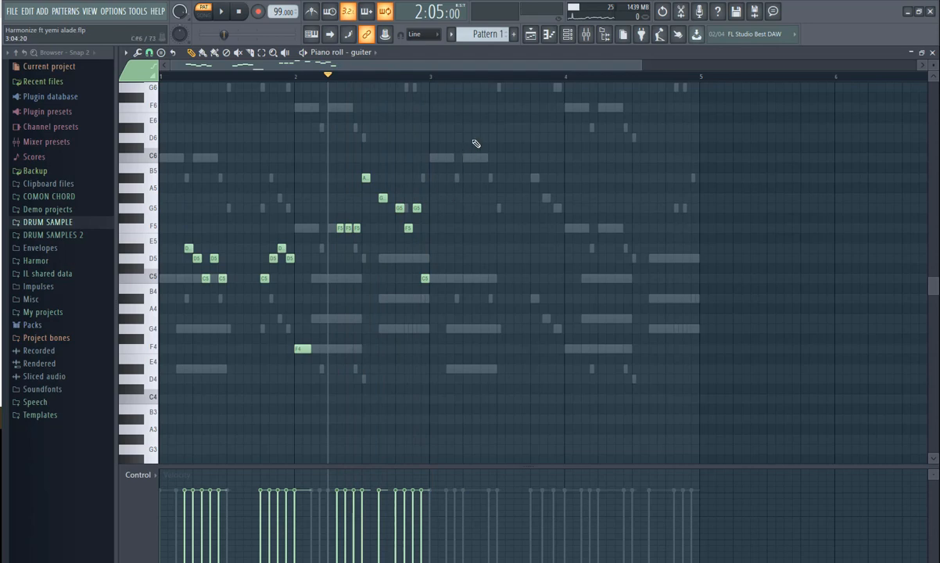
pyautogui.moveTo(475, 143); pyautogui.dragTo(148, 399)
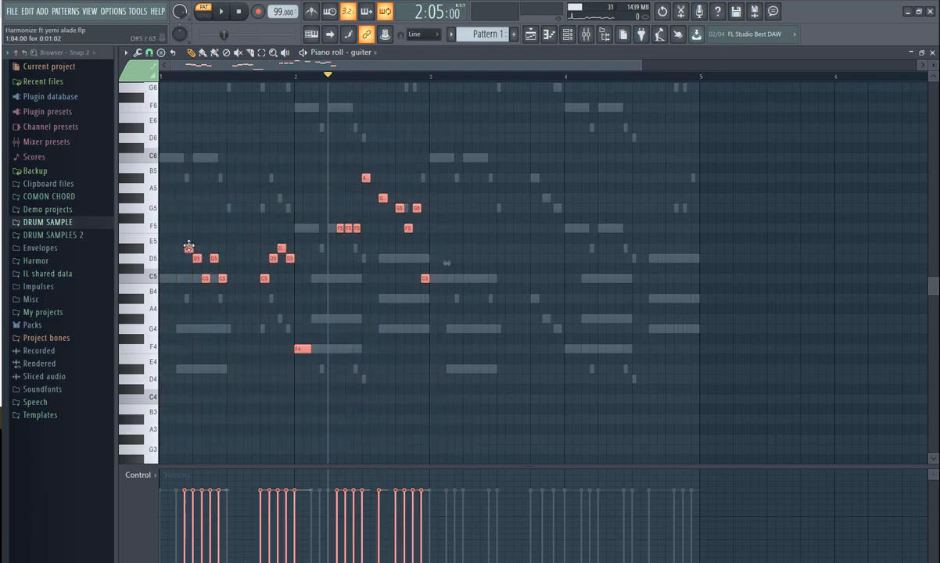
pyautogui.moveTo(188, 247)
pyautogui.mouseDown()
pyautogui.moveTo(456, 257)
pyautogui.moveTo(456, 243)
pyautogui.mouseUp()
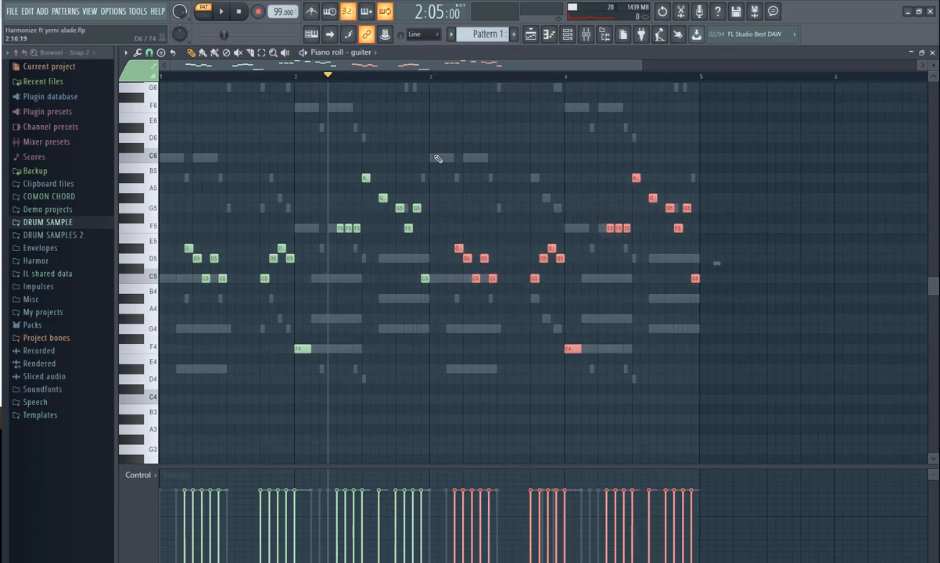
pyautogui.click(239, 12)
pyautogui.press('space')
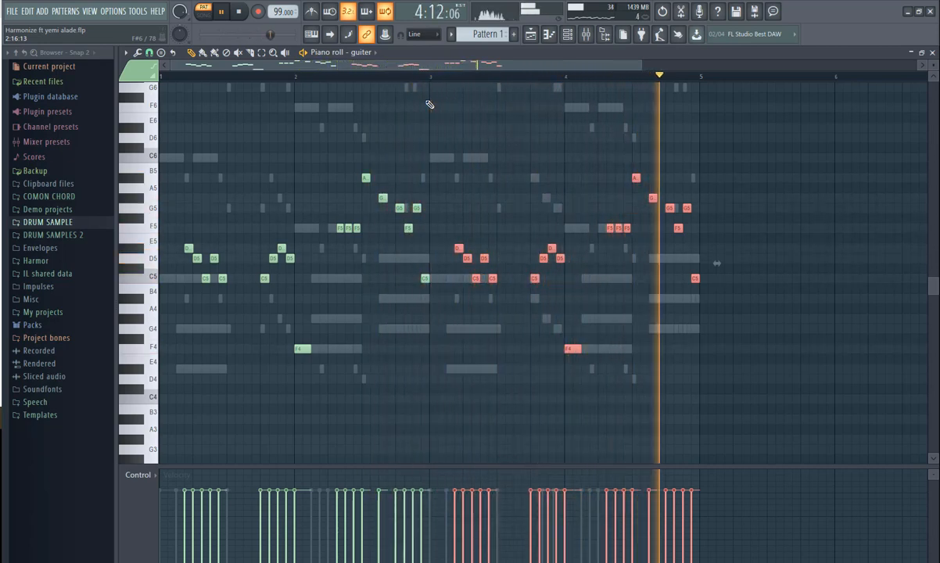
pyautogui.press('space')
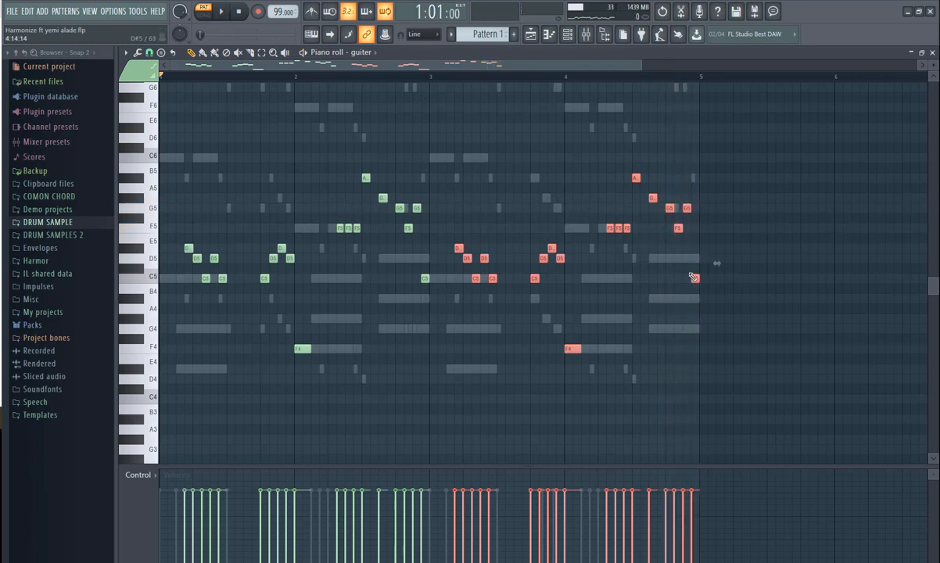
# Trim the final C5 guitar note slightly so it ends just before bar 5, and play the end of bar 4
pyautogui.click(687, 268)
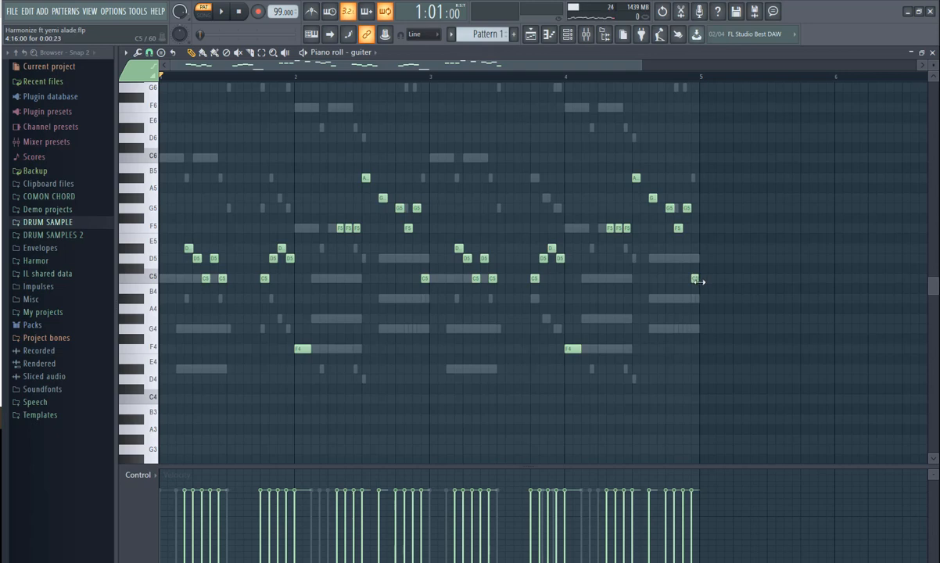
pyautogui.click(648, 78)
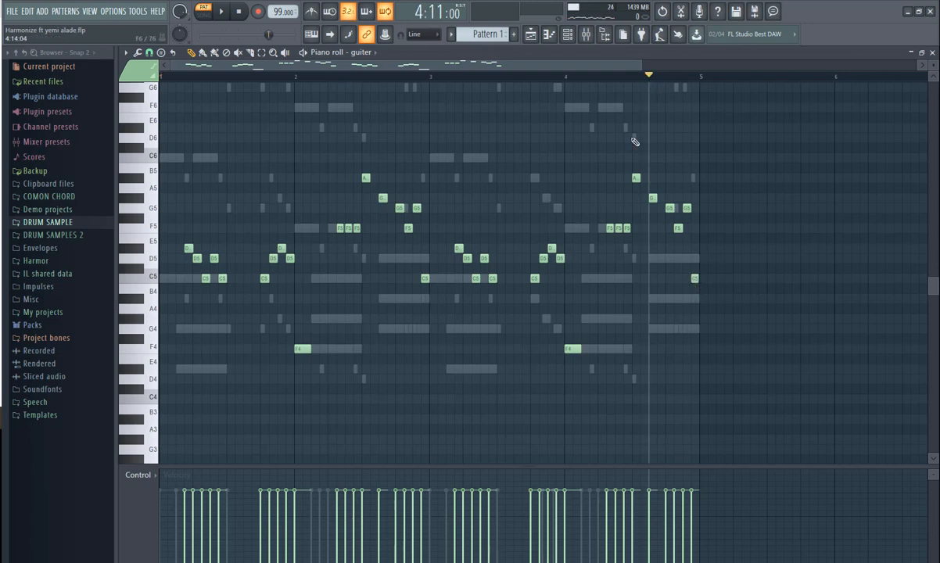
pyautogui.press('space')
pyautogui.press('space')
# Trim the last piano chord (G4, A#4, D5) slightly so it ends just before bar 5, and play the pattern
pyautogui.click(567, 35)
pyautogui.click(527, 170)
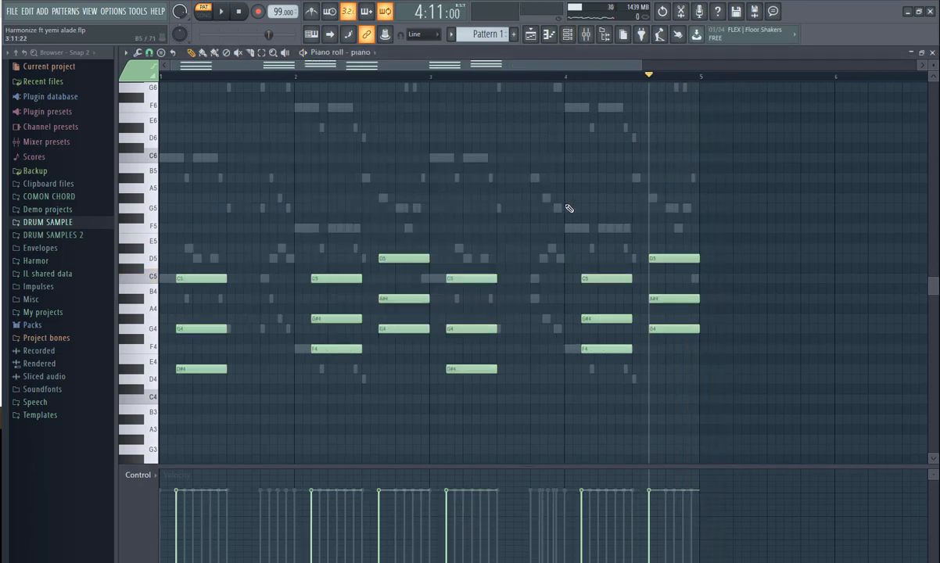
pyautogui.moveTo(687, 236); pyautogui.dragTo(696, 354)
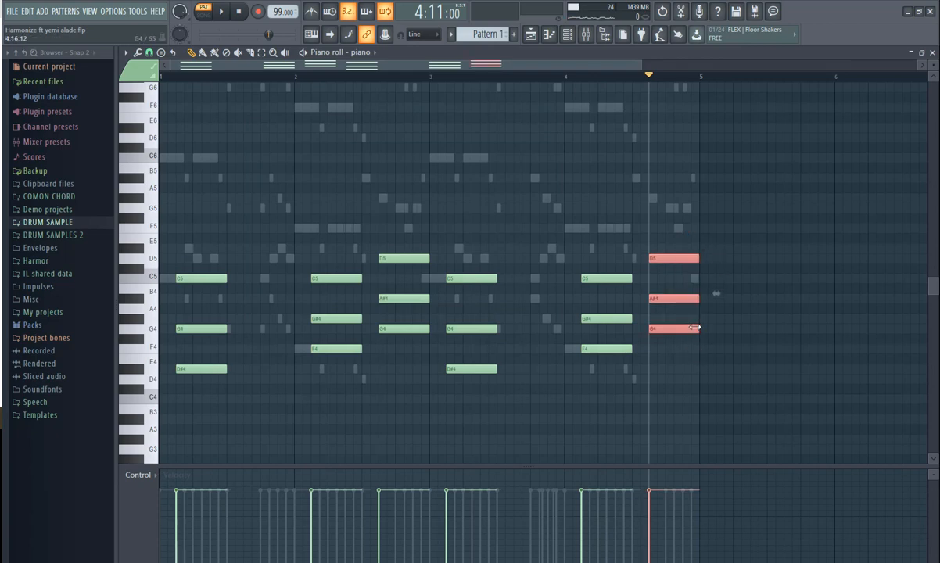
pyautogui.click(635, 84)
pyautogui.press('space')
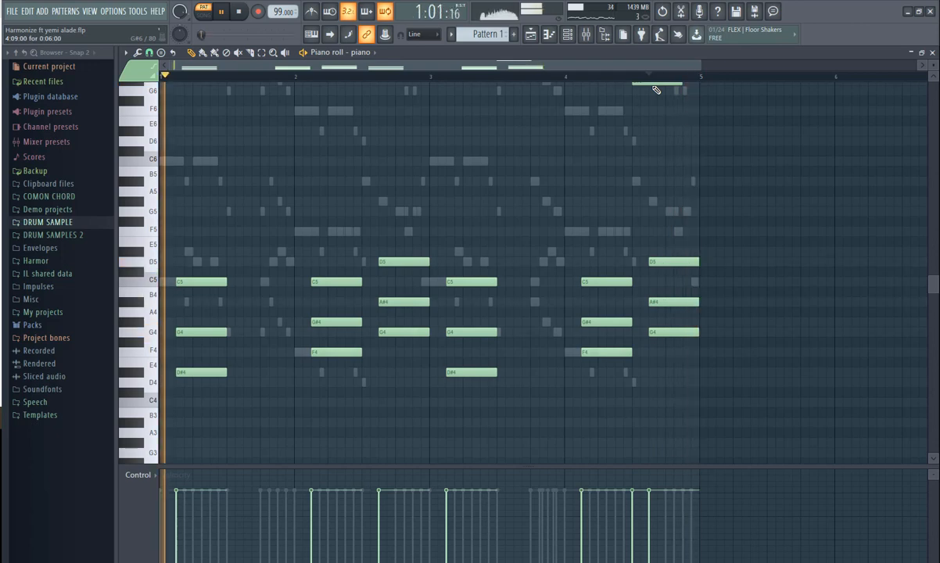
# Widen the Channel rack, fill the kick channel with a hit every 4 steps, and play the beat
pyautogui.click(567, 34)
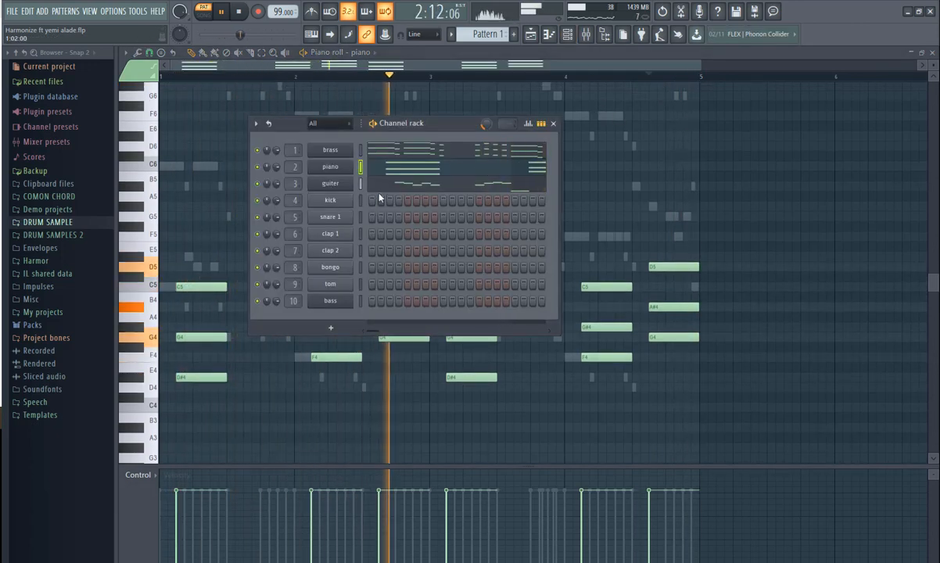
pyautogui.press('space')
pyautogui.click(361, 202)
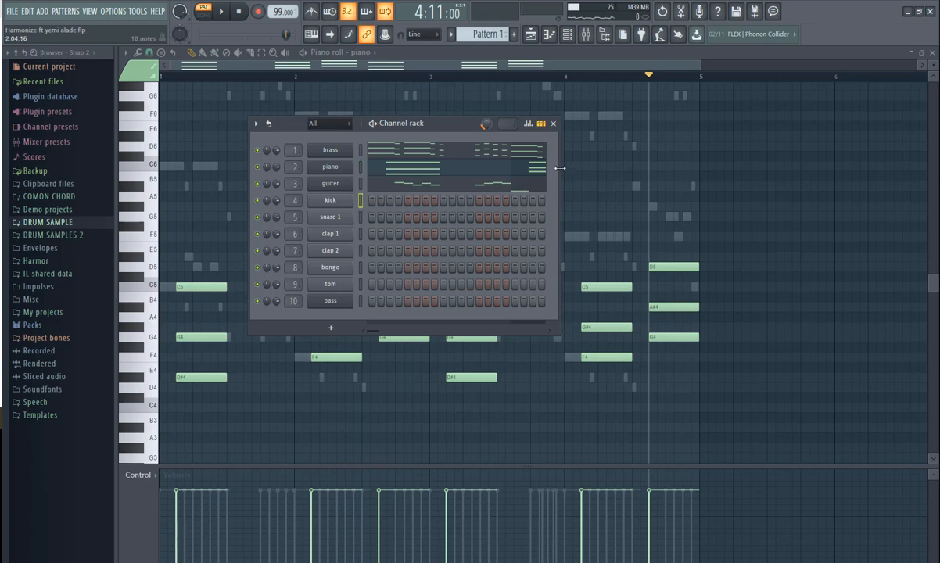
pyautogui.moveTo(560, 167); pyautogui.dragTo(844, 185)
pyautogui.moveTo(581, 125); pyautogui.dragTo(520, 121)
pyautogui.rightClick(267, 198)
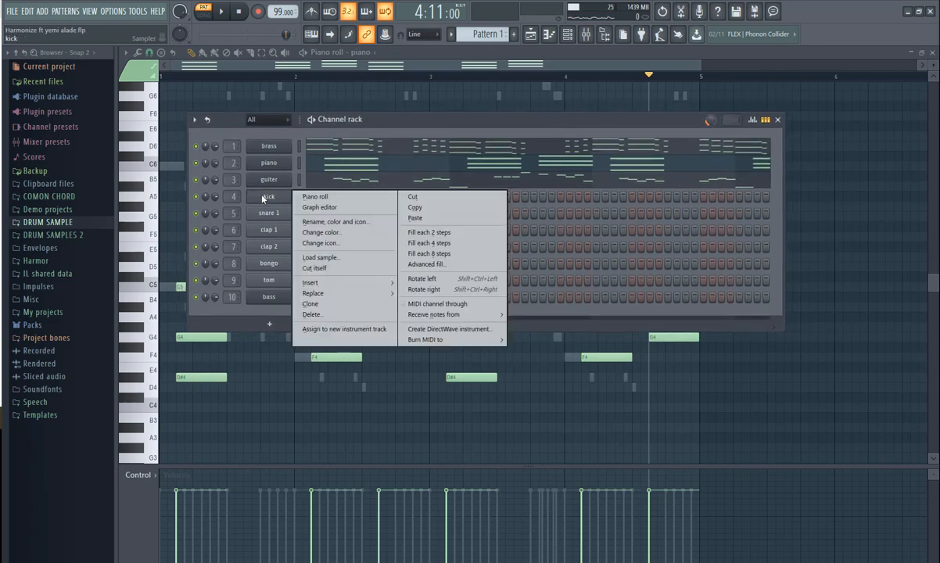
pyautogui.click(429, 244)
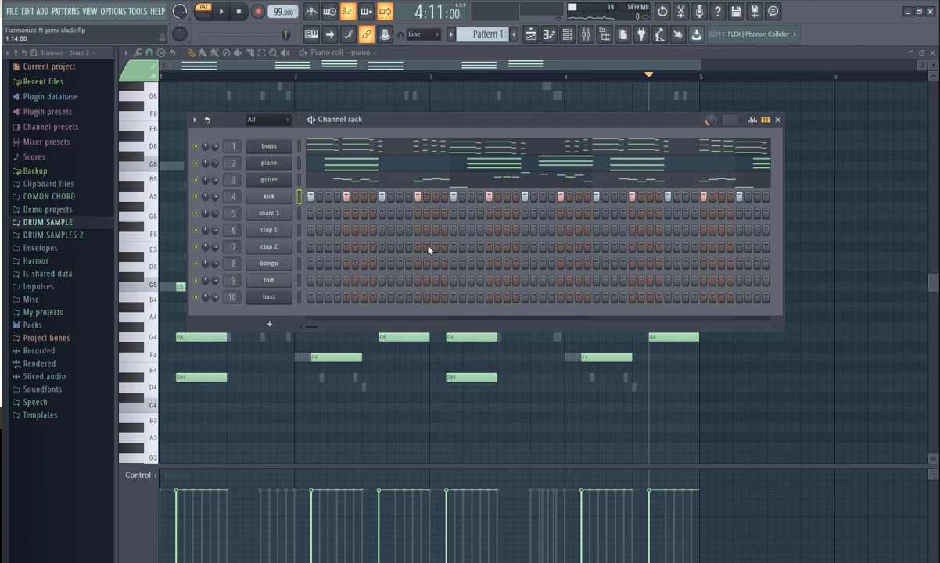
pyautogui.moveTo(405, 127); pyautogui.dragTo(370, 152)
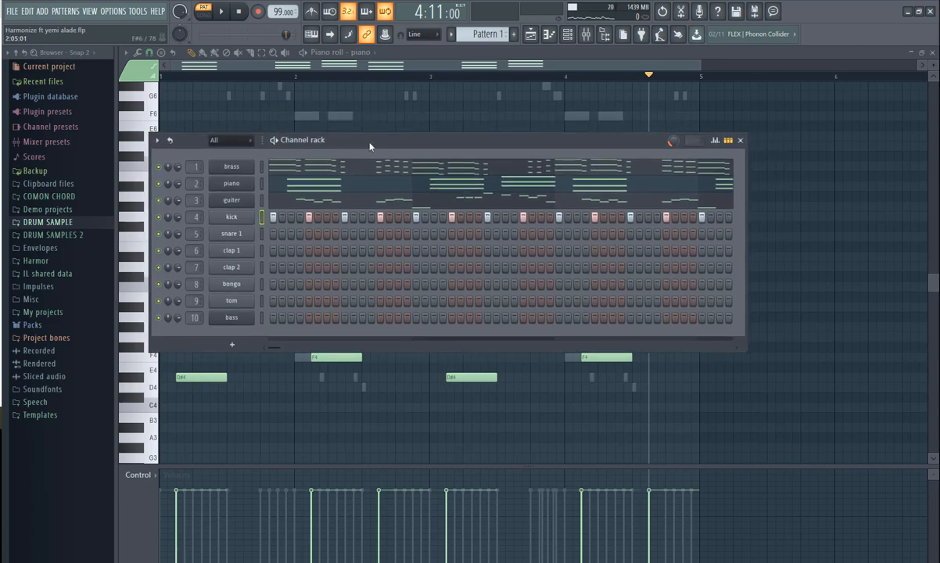
pyautogui.click(221, 11)
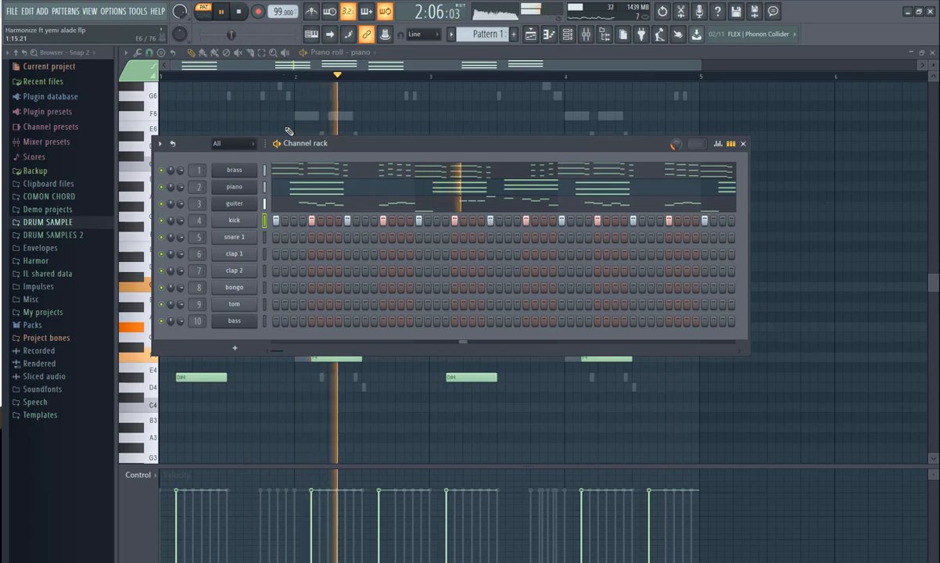
pyautogui.press('space')
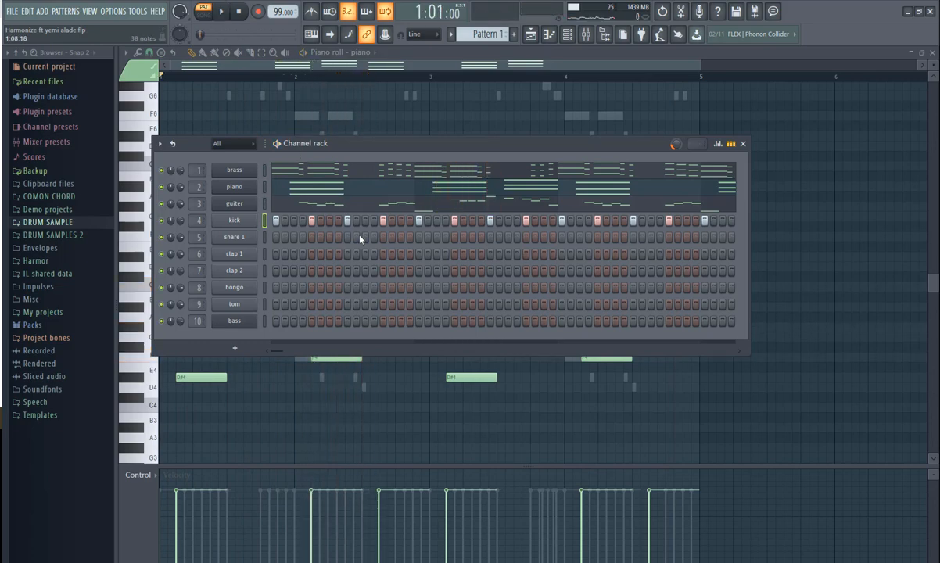
# Add an extra kick hit on step 14 of each of the four bars, and play the pattern
pyautogui.press('space')
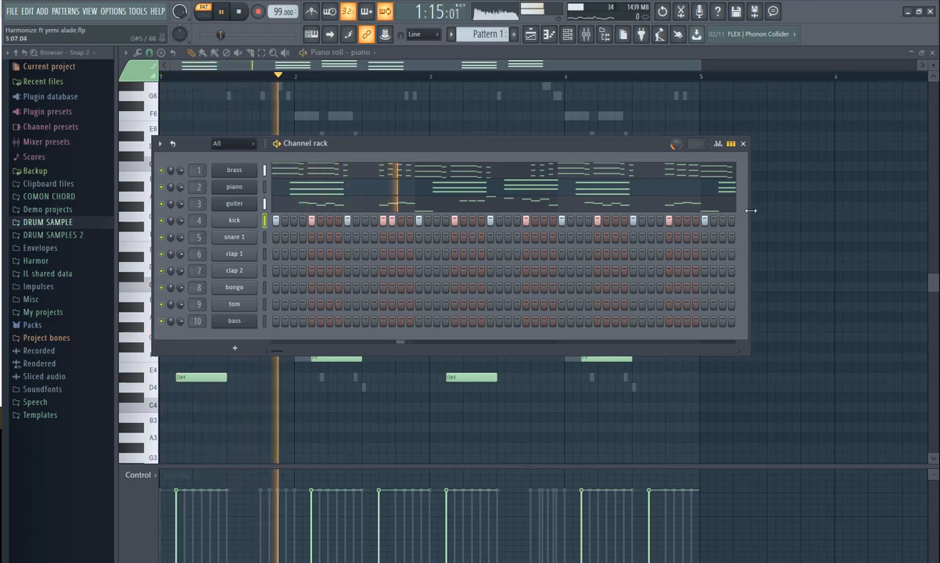
pyautogui.press('space')
pyautogui.moveTo(749, 212); pyautogui.dragTo(900, 221)
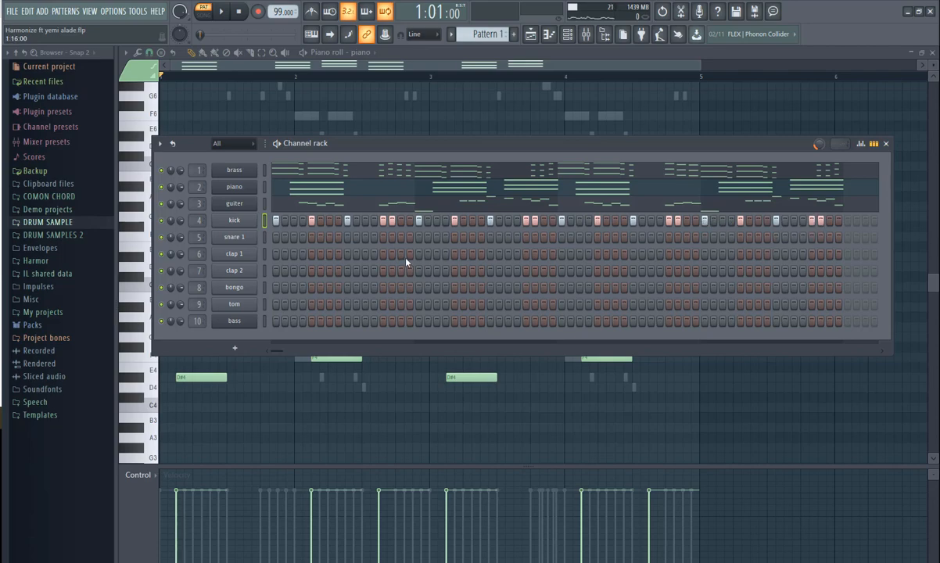
pyautogui.press('space')
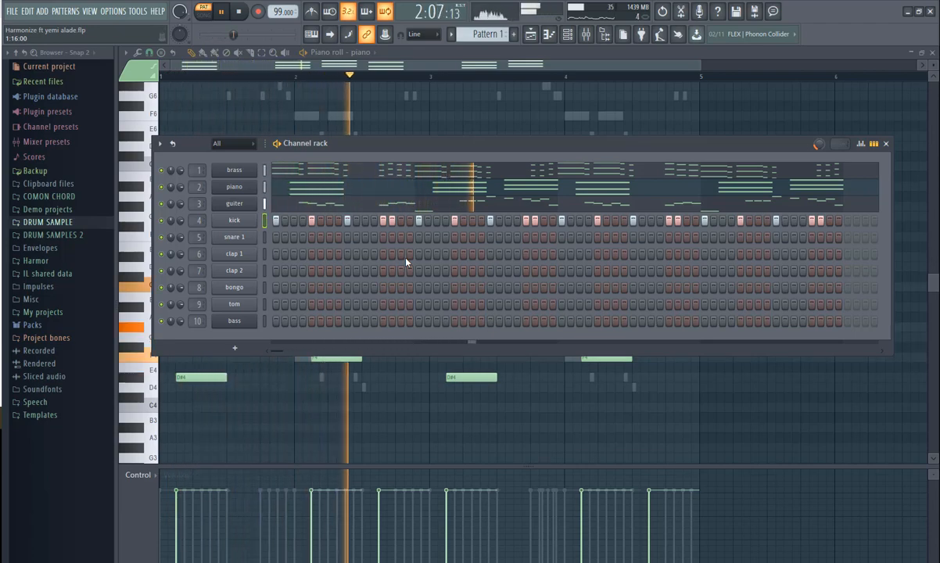
pyautogui.press('space')
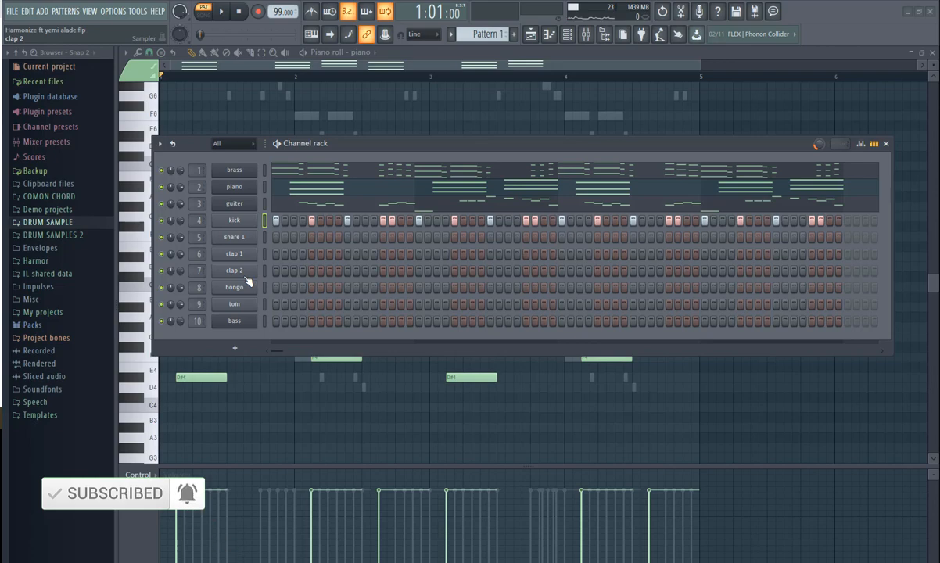
# Add snare 1 hits on steps 1, 4, 7, 11, 12 and 15 of bar 1, checking the rhythm by playback
pyautogui.click(276, 238)
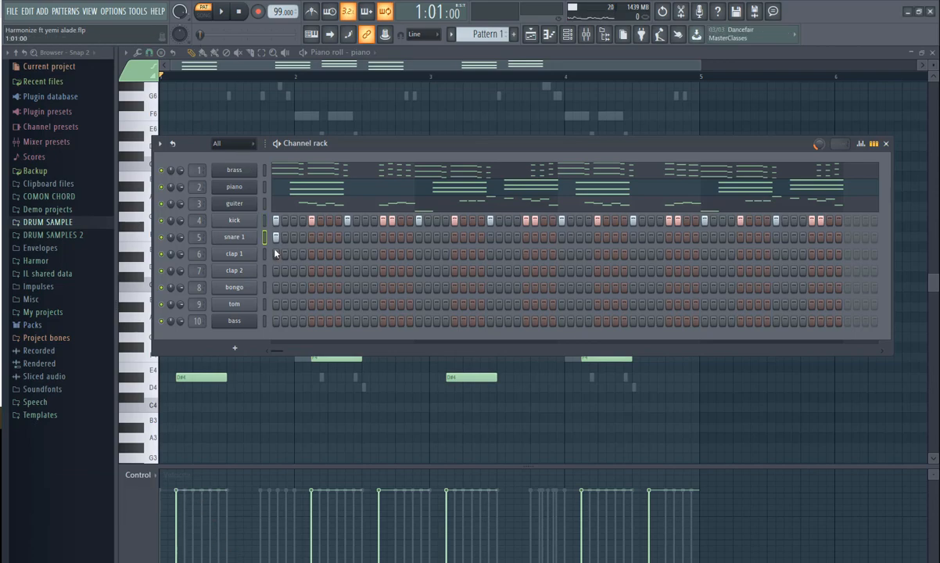
pyautogui.press('space')
pyautogui.click(302, 238)
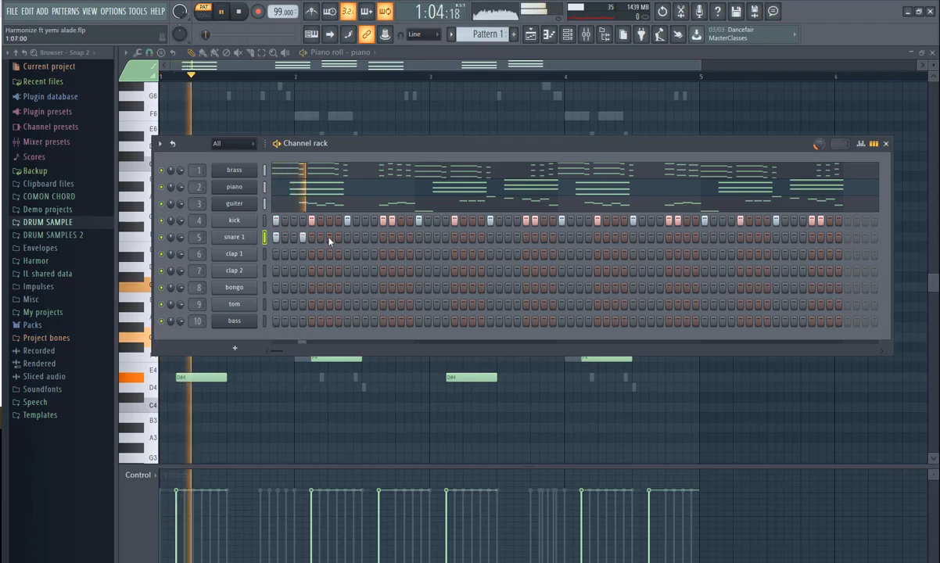
pyautogui.click(329, 238)
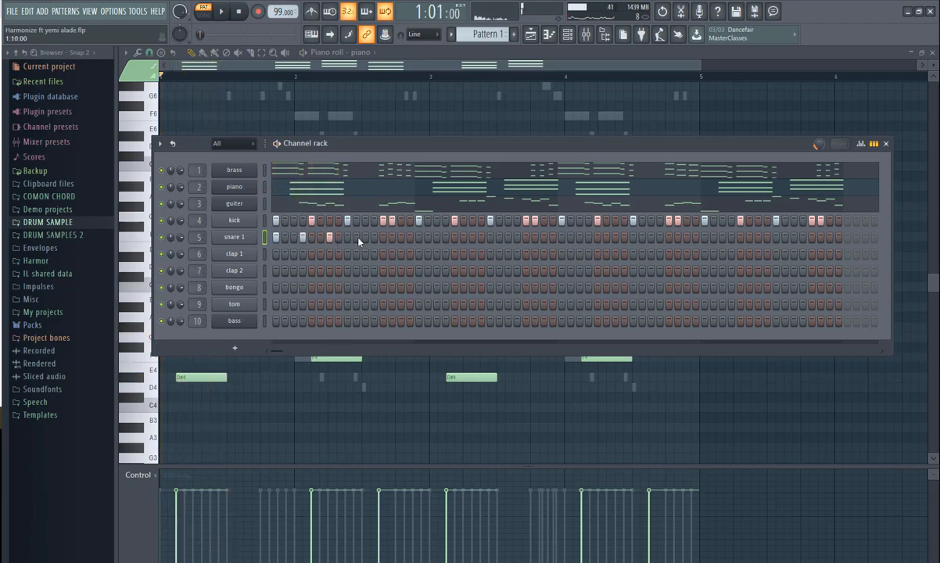
pyautogui.click(366, 238)
pyautogui.click(373, 238)
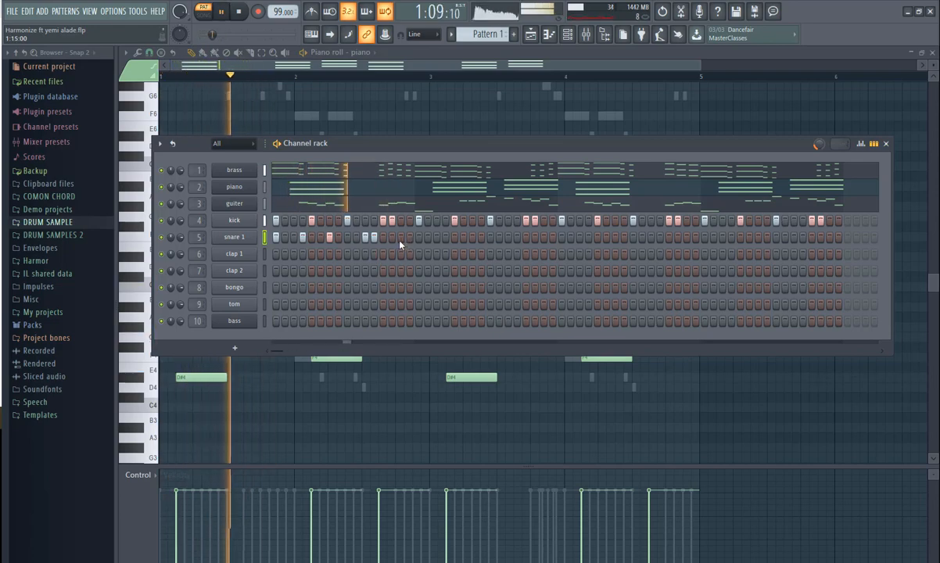
pyautogui.click(401, 238)
pyautogui.press('space')
pyautogui.press('space')
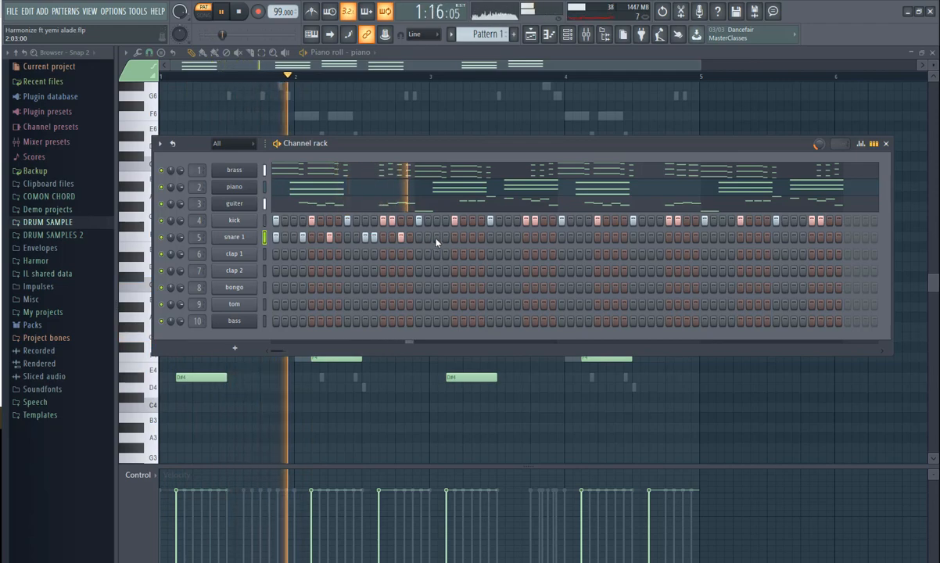
pyautogui.press('space')
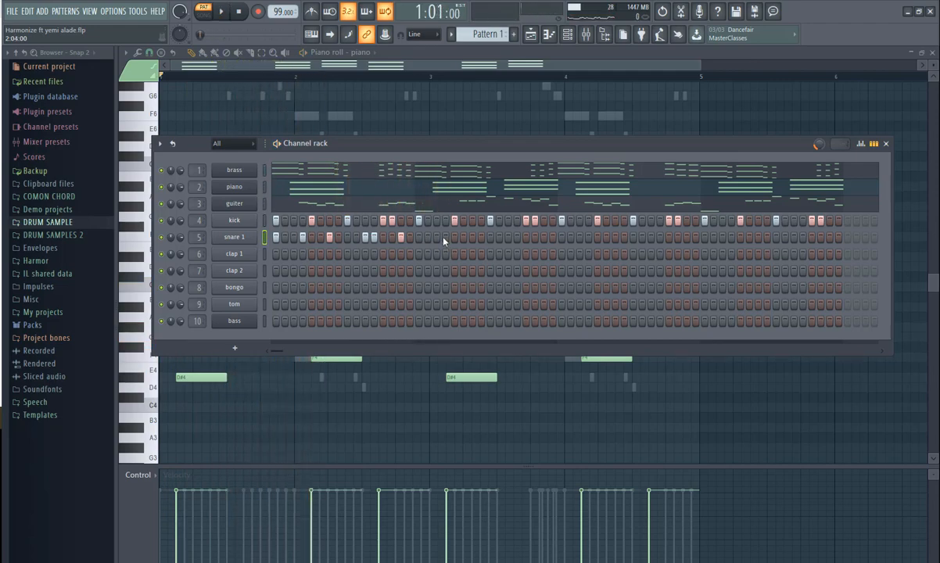
# Place a snare 1 hit on step 4 of bar 2, comparing it with step 3 during playback
pyautogui.press('space')
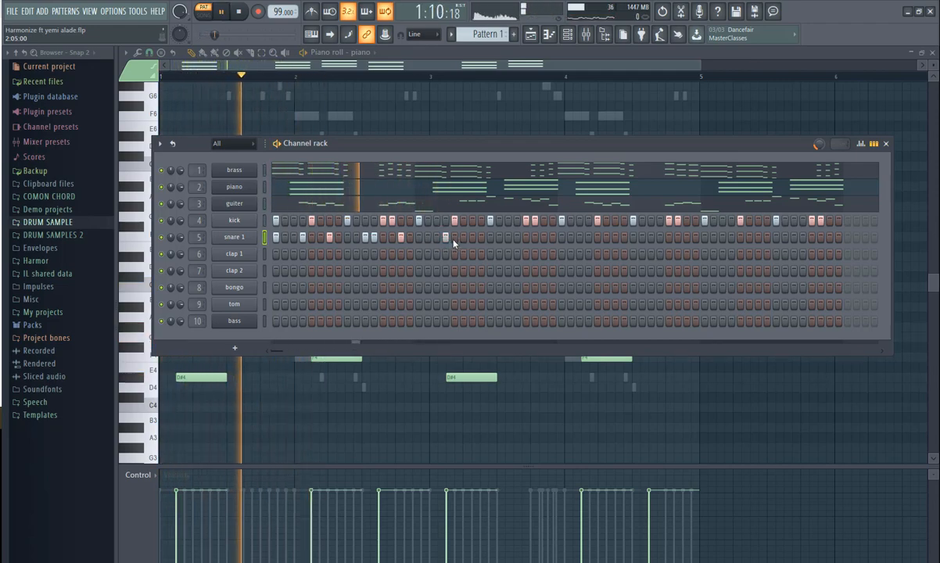
pyautogui.click(436, 237)
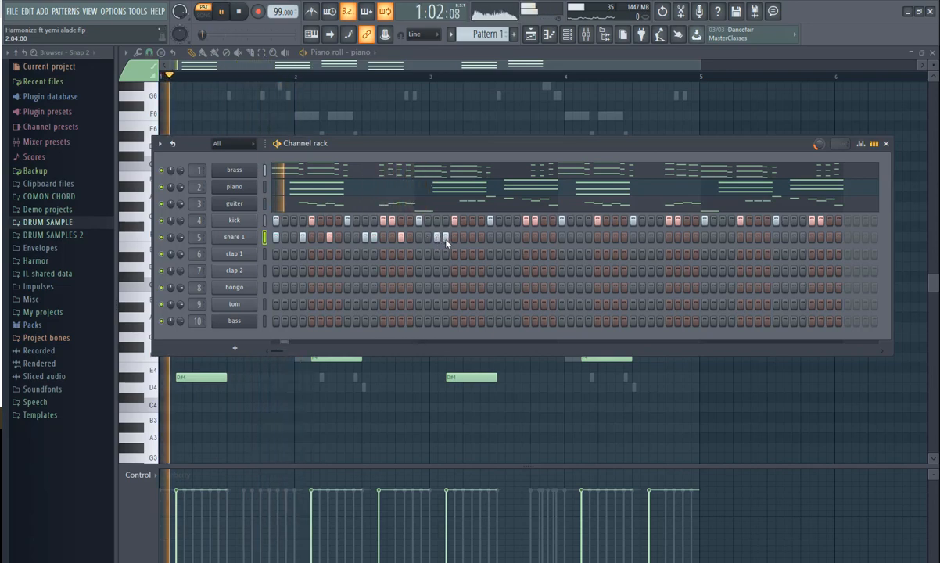
pyautogui.rightClick(446, 239)
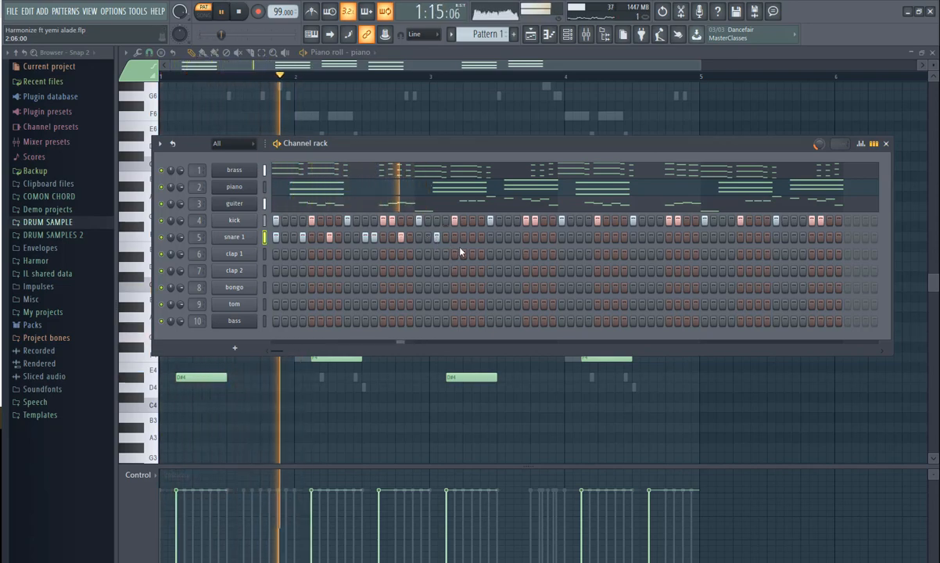
pyautogui.click(446, 237)
pyautogui.rightClick(436, 237)
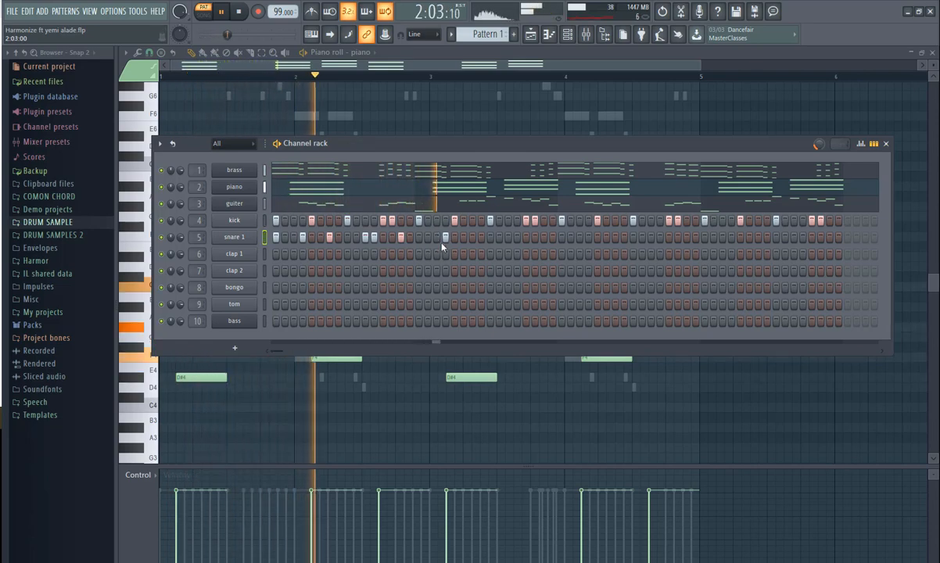
# Add snare 1 hits on steps 7, 11, 12 and 15 of bar 2, and play the result
pyautogui.click(472, 236)
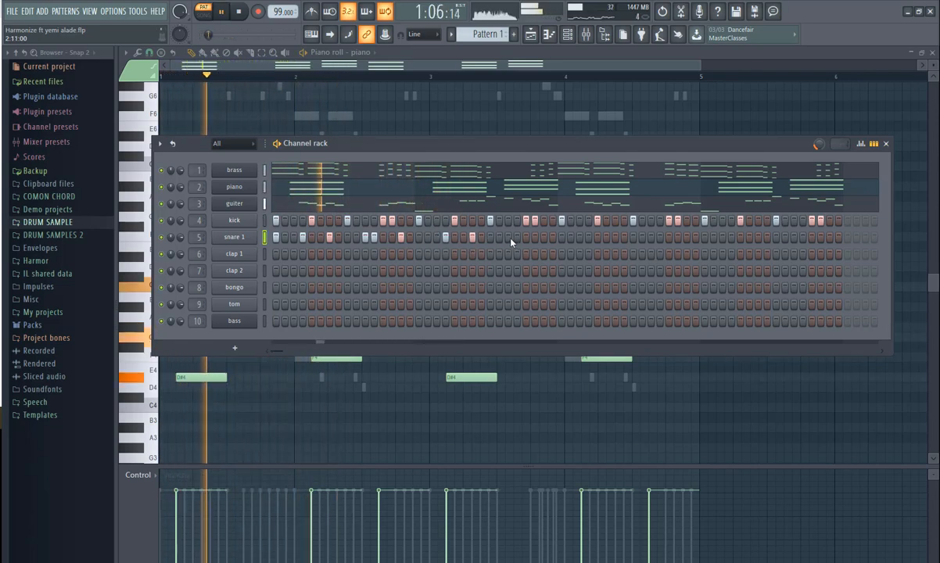
pyautogui.click(509, 239)
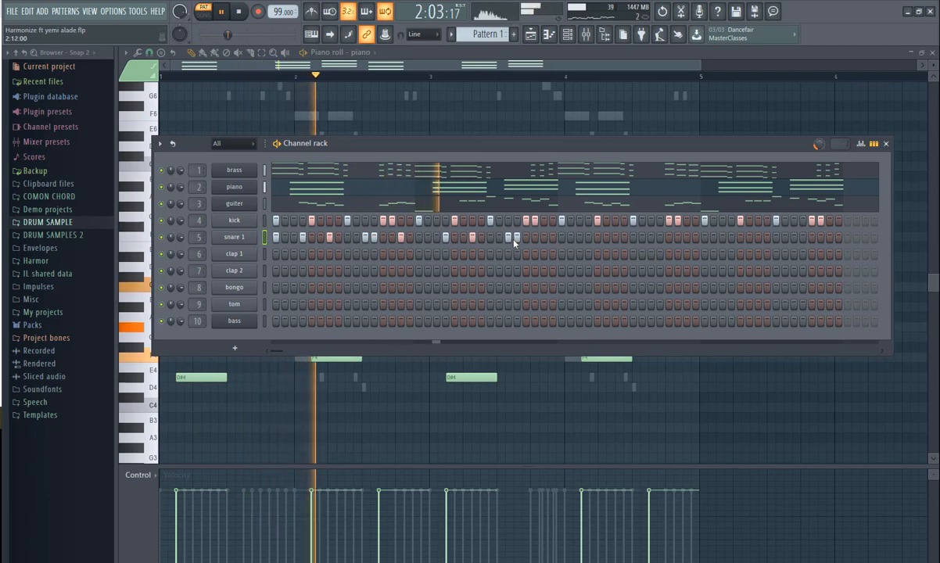
pyautogui.click(516, 239)
pyautogui.click(544, 238)
pyautogui.press('space')
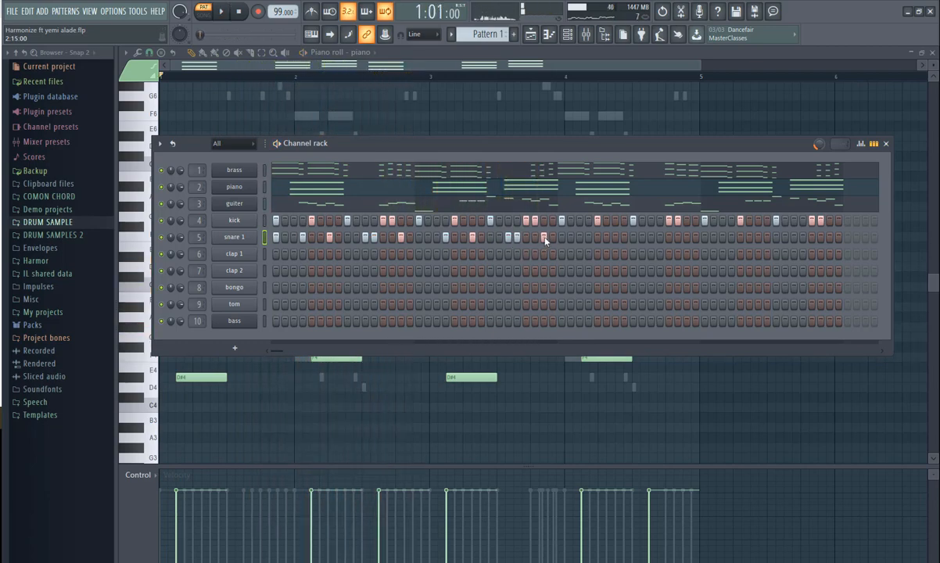
pyautogui.press('space')
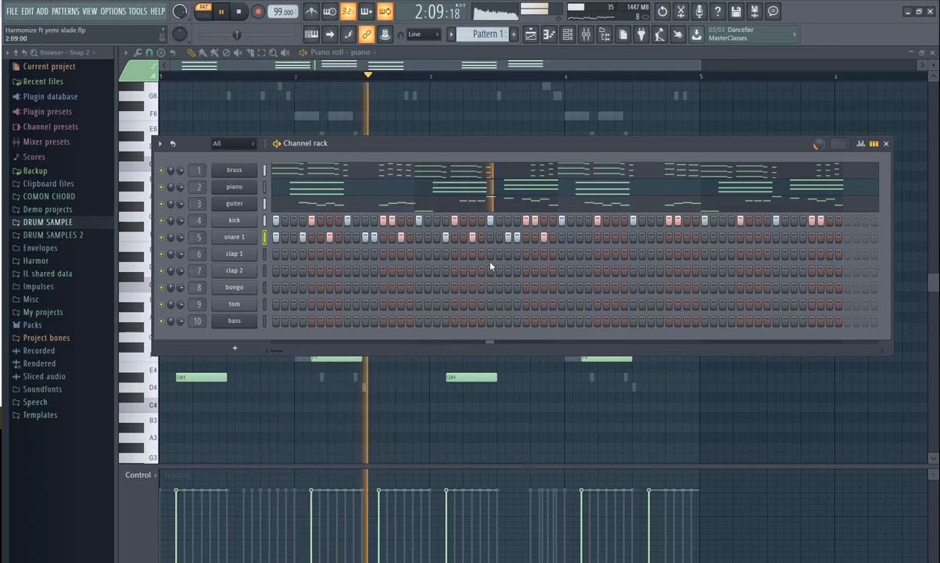
# Stop playback, and copy the snare 1 hits of bars 1 and 2 into bars 3 and 4
pyautogui.press('space')
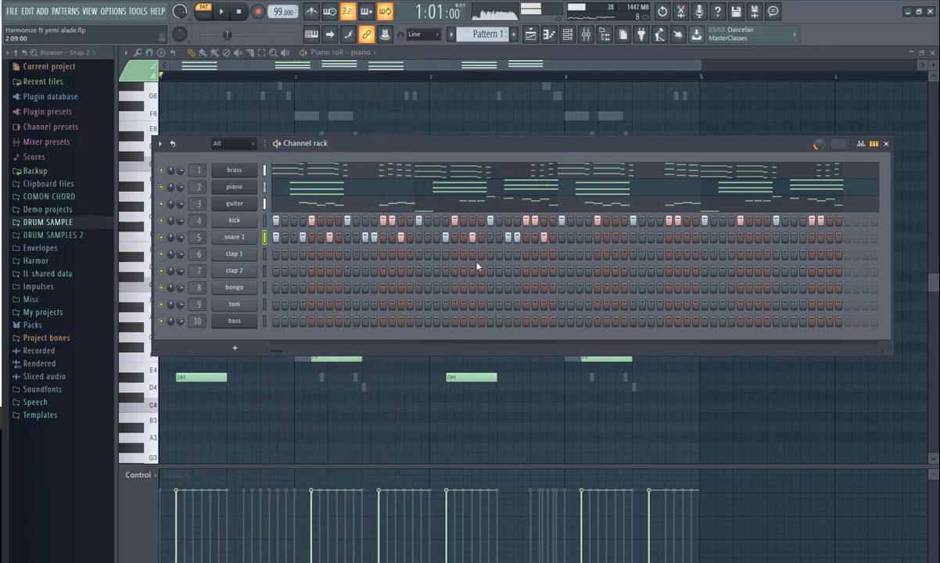
pyautogui.rightClick(252, 234)
pyautogui.click(275, 238)
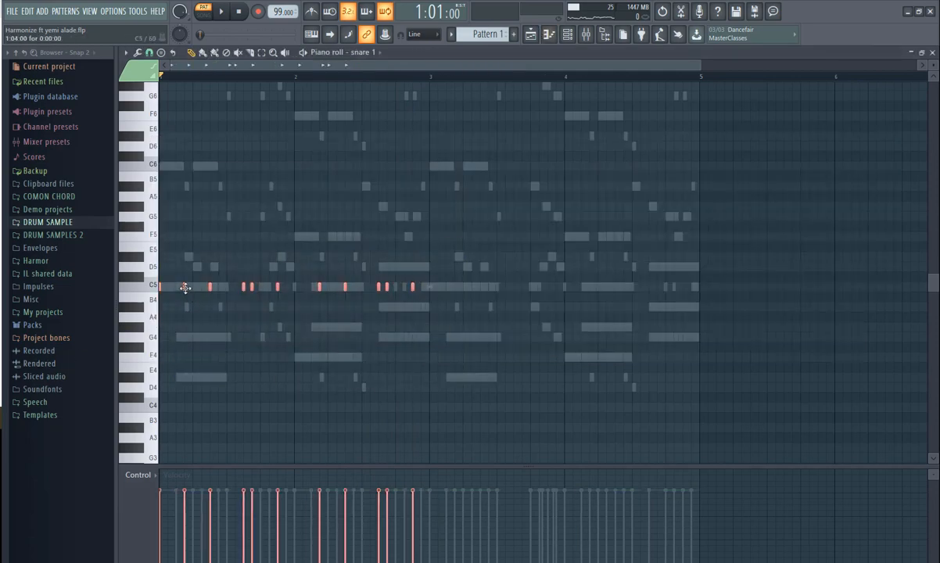
pyautogui.moveTo(185, 288); pyautogui.dragTo(456, 304)
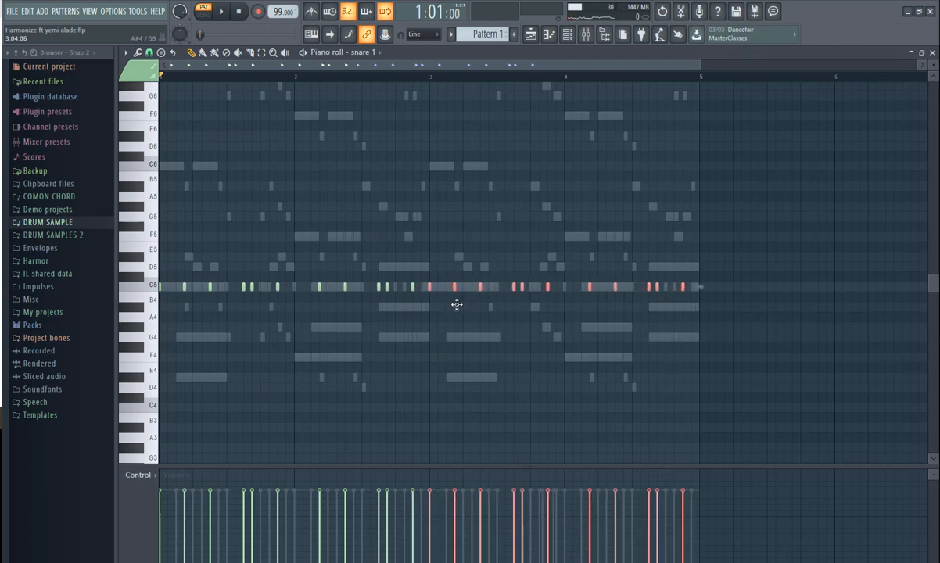
pyautogui.click(568, 35)
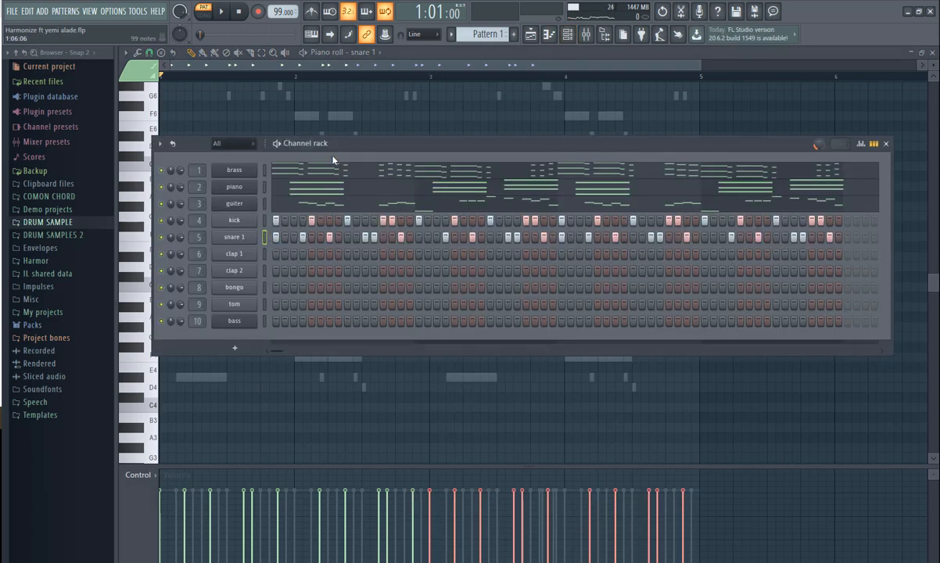
# Copy the complete snare 1 pattern onto clap 1, and play the result
pyautogui.rightClick(238, 236)
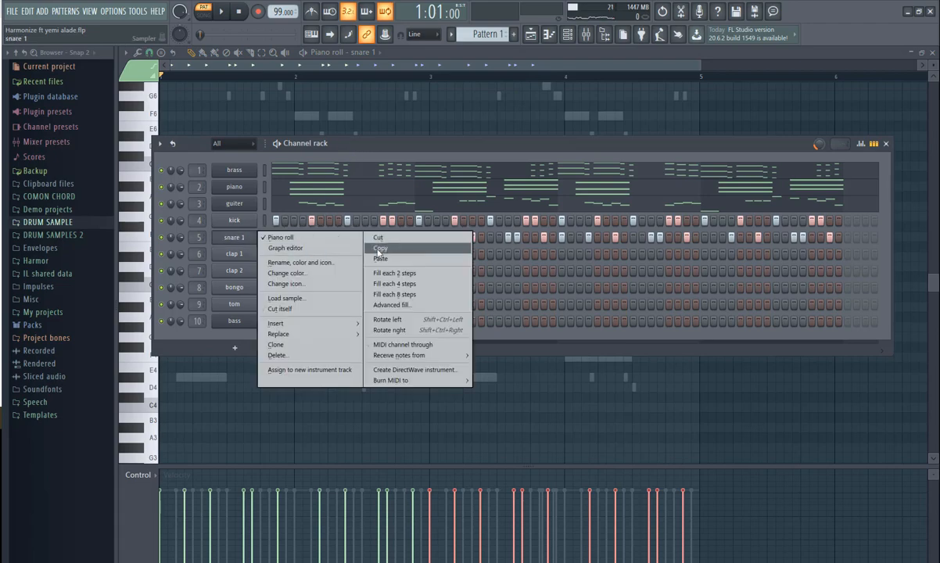
pyautogui.click(362, 241)
pyautogui.rightClick(239, 253)
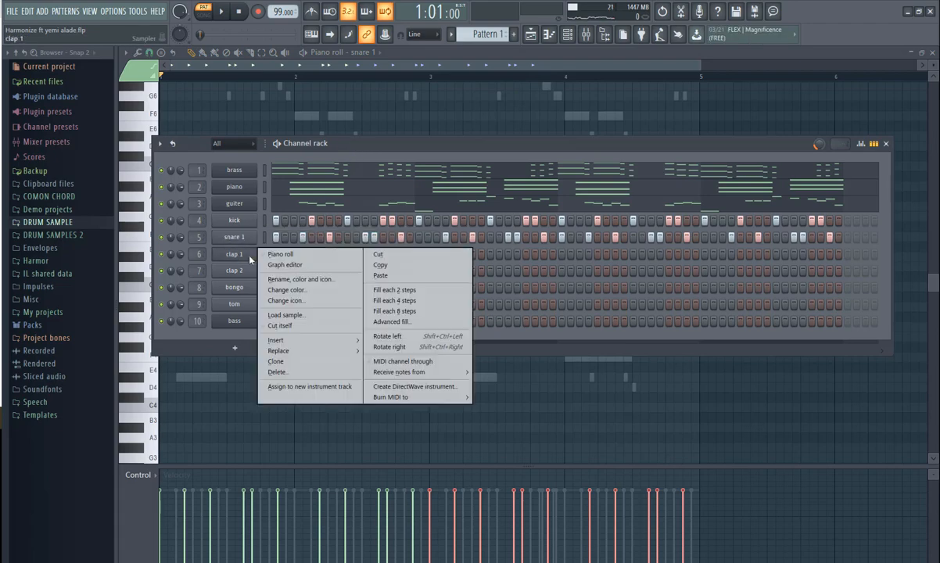
pyautogui.click(390, 274)
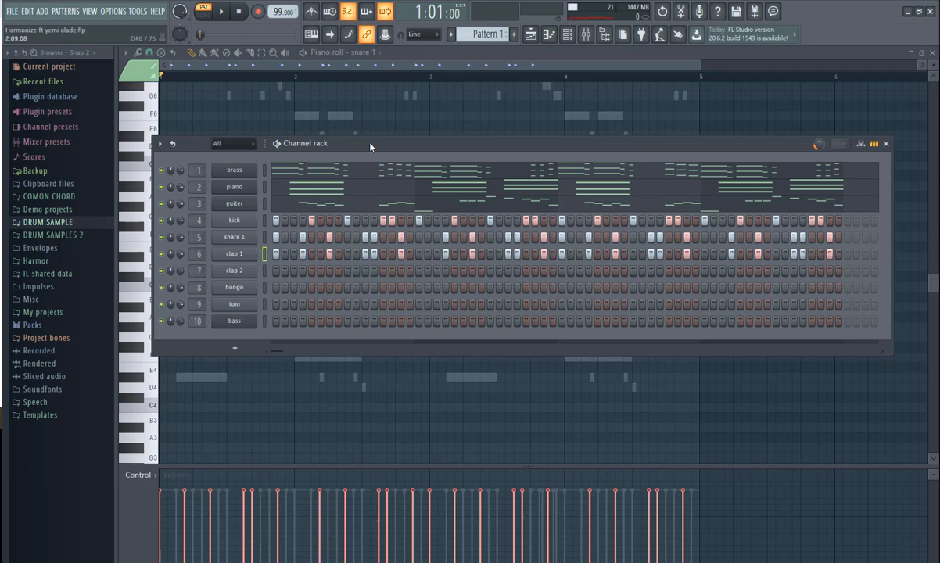
pyautogui.press('space')
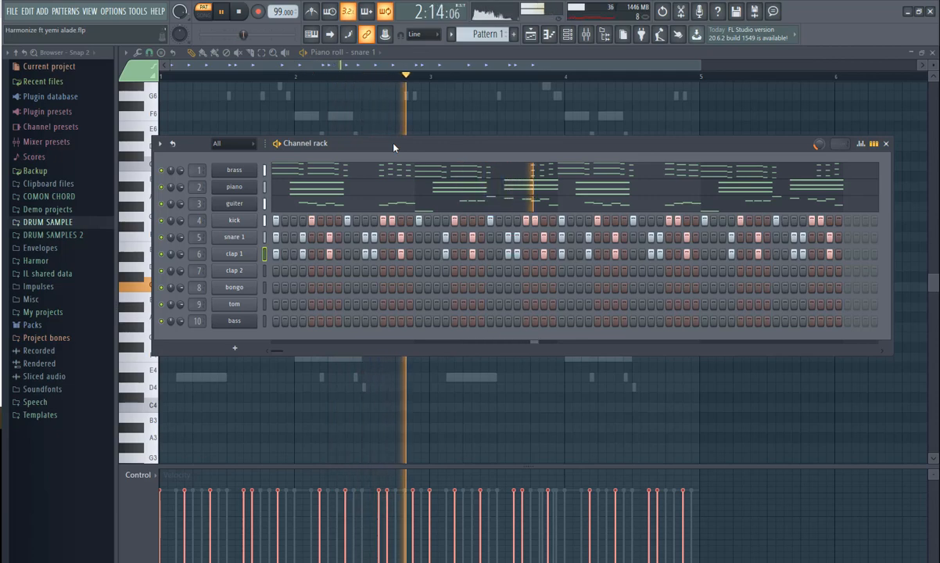
pyautogui.press('space')
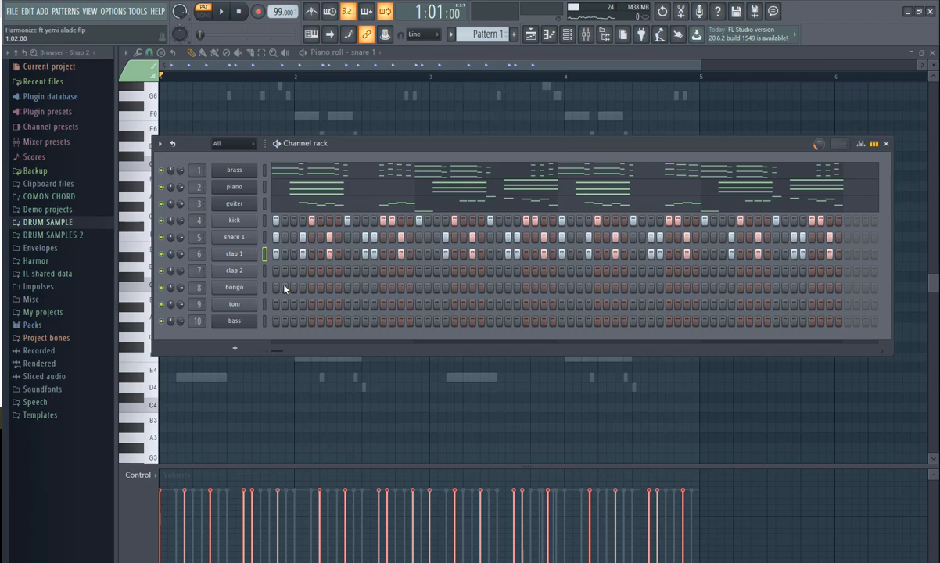
# Add clap 2 hits on steps 4, 11 and 12 of each of the four bars, and play the pattern
pyautogui.click(302, 271)
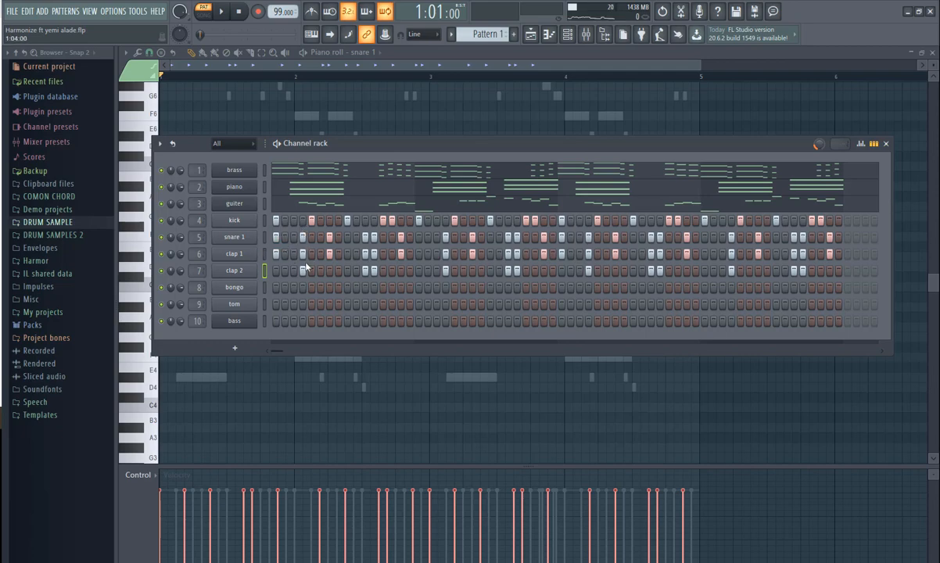
pyautogui.click(303, 270)
pyautogui.press('space')
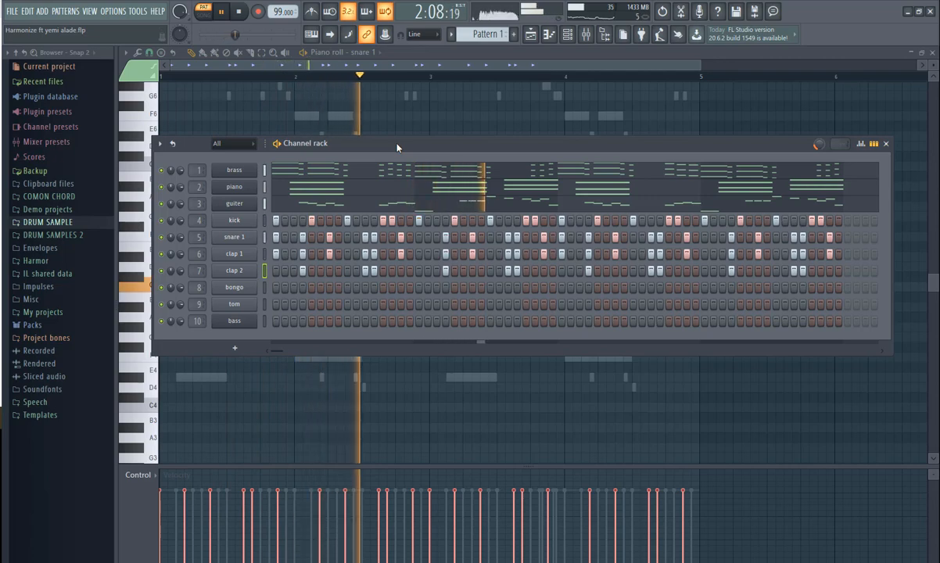
pyautogui.press('space')
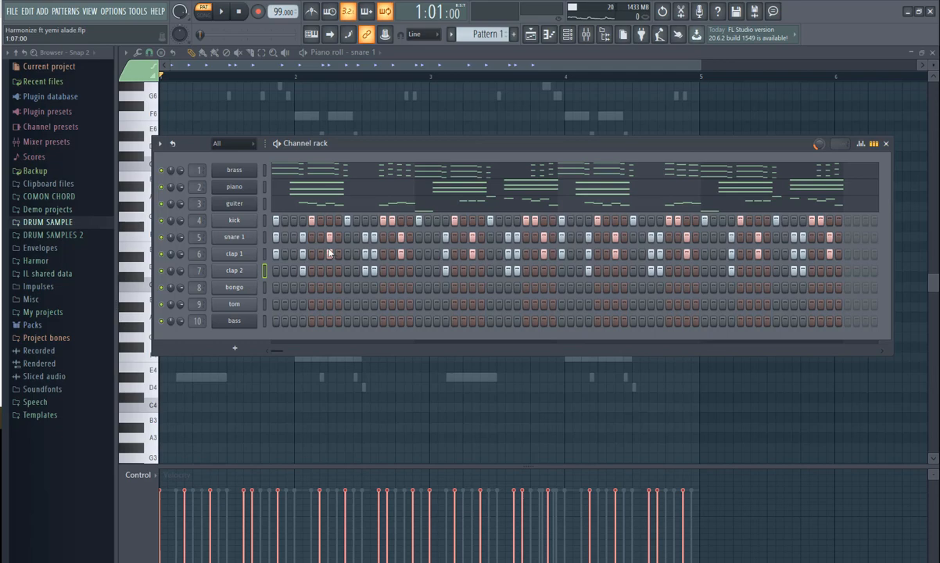
# Add bongo hits on steps 7 and 15 of each of the four bars, and play the pattern
pyautogui.click(330, 288)
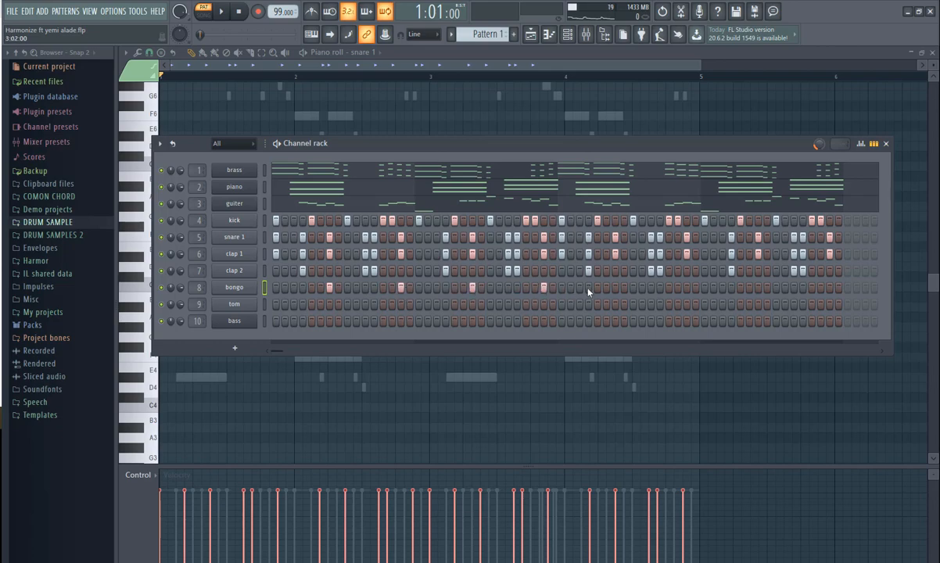
pyautogui.click(614, 288)
pyautogui.click(686, 288)
pyautogui.press('space')
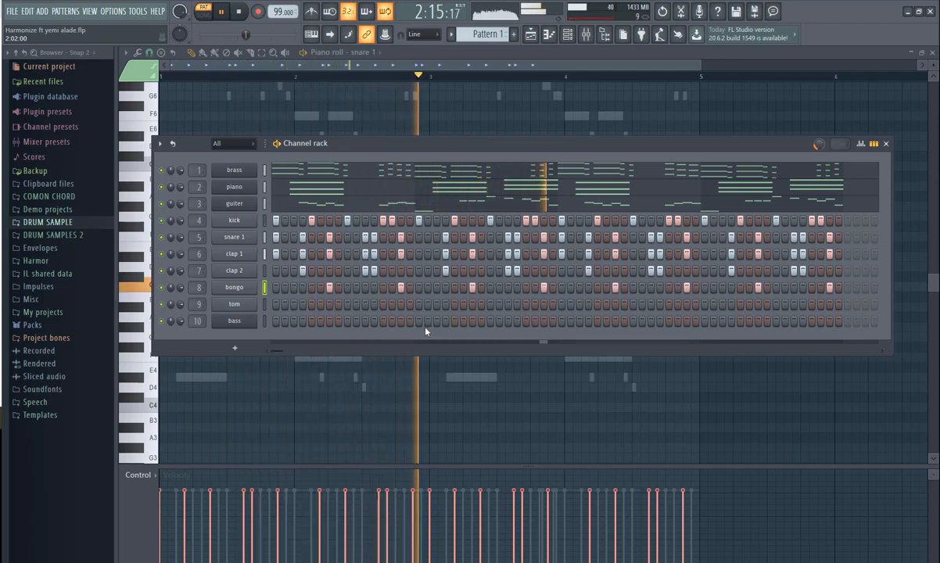
pyautogui.press('space')
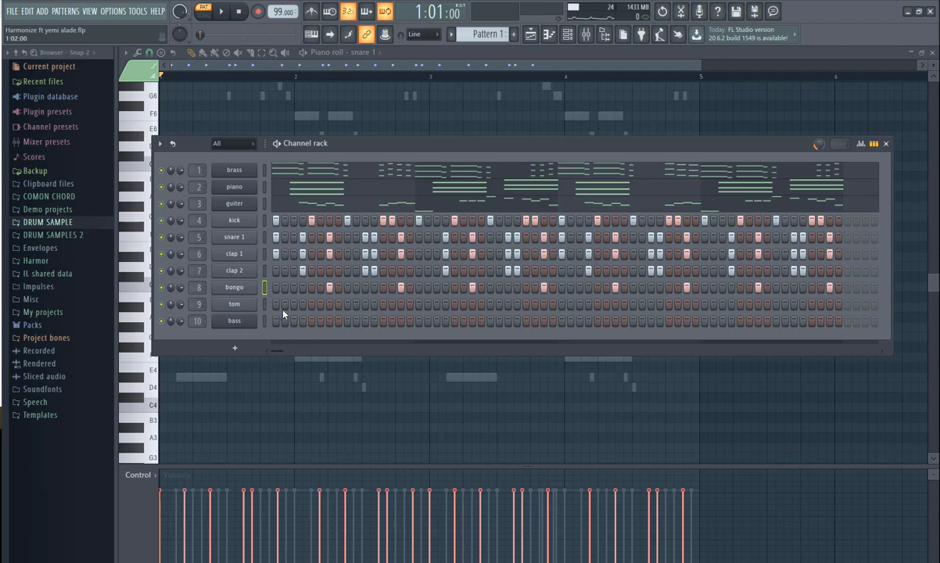
# Add tom hits on steps 3, 4 and 12 of bar 1, checking the rhythm by playback
pyautogui.moveTo(294, 308); pyautogui.dragTo(302, 306)
pyautogui.press('space')
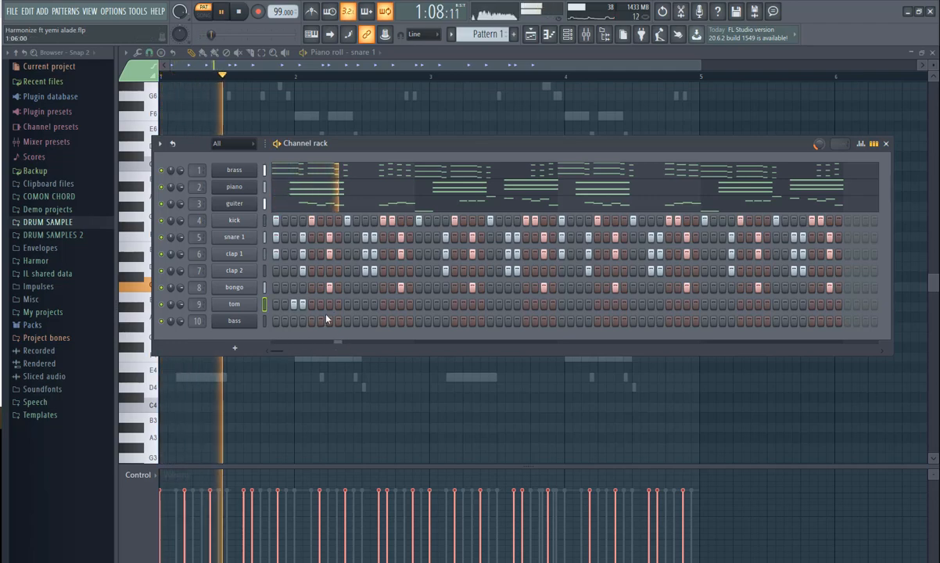
pyautogui.press('space')
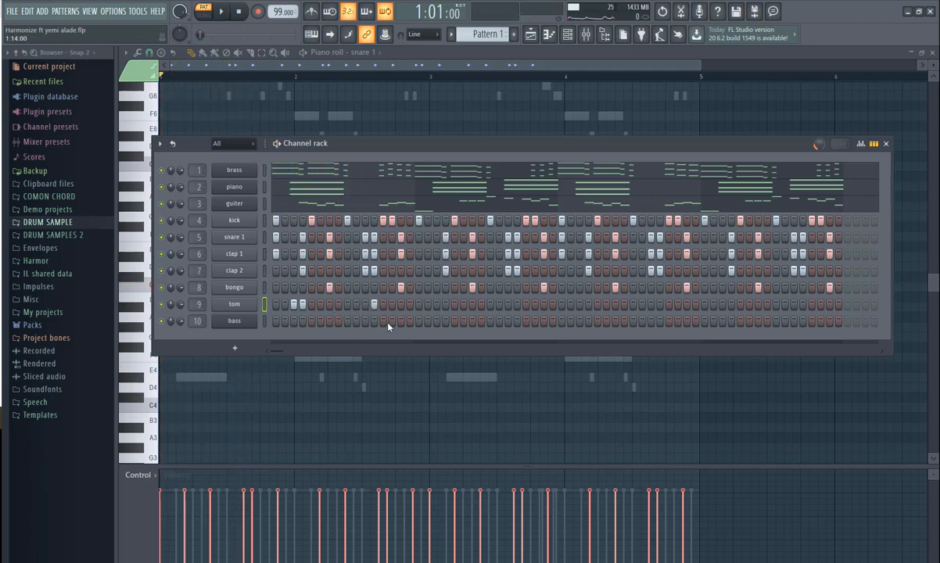
pyautogui.press('space')
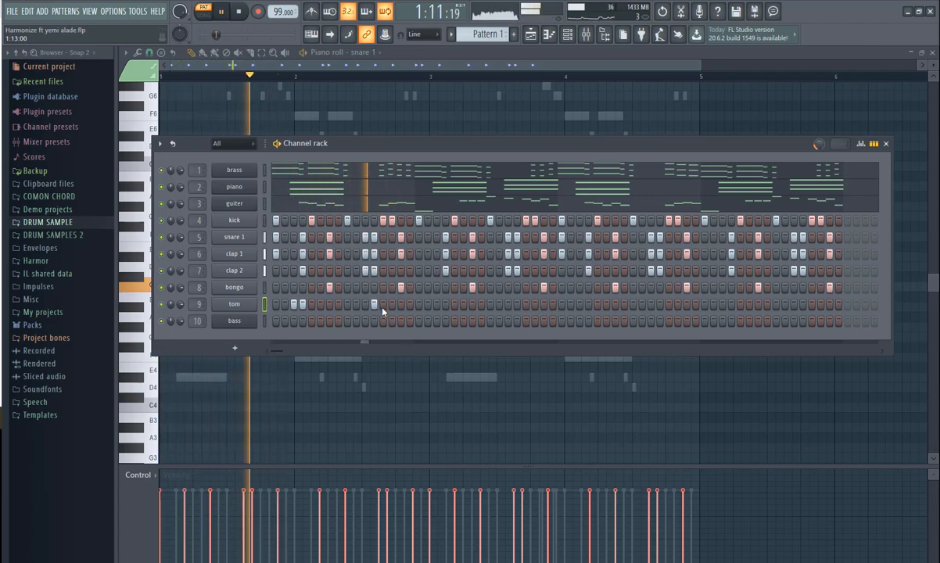
# Add tom hits on steps 4, 10 and 12 of bar 2, and play the result
pyautogui.click(447, 305)
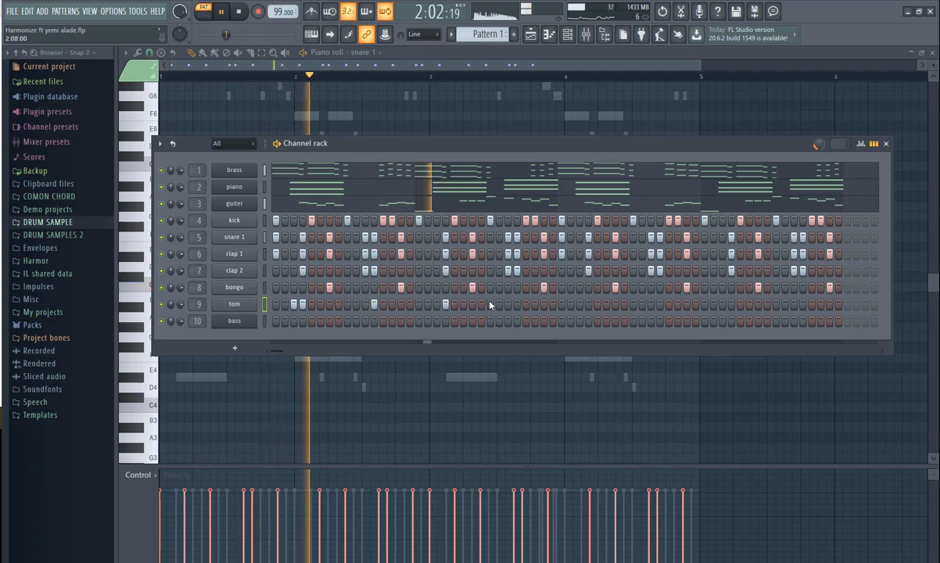
pyautogui.click(516, 305)
pyautogui.press('space')
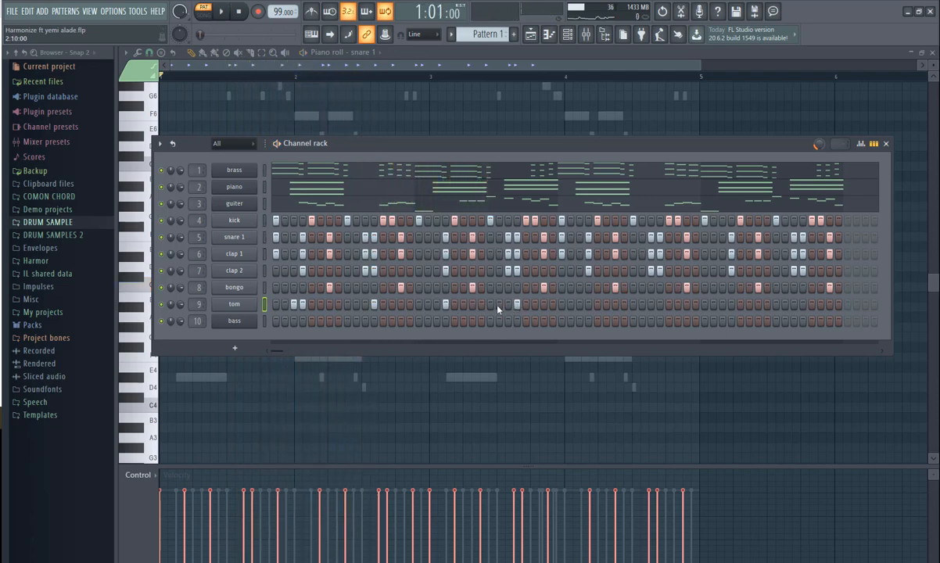
pyautogui.click(497, 306)
pyautogui.press('space')
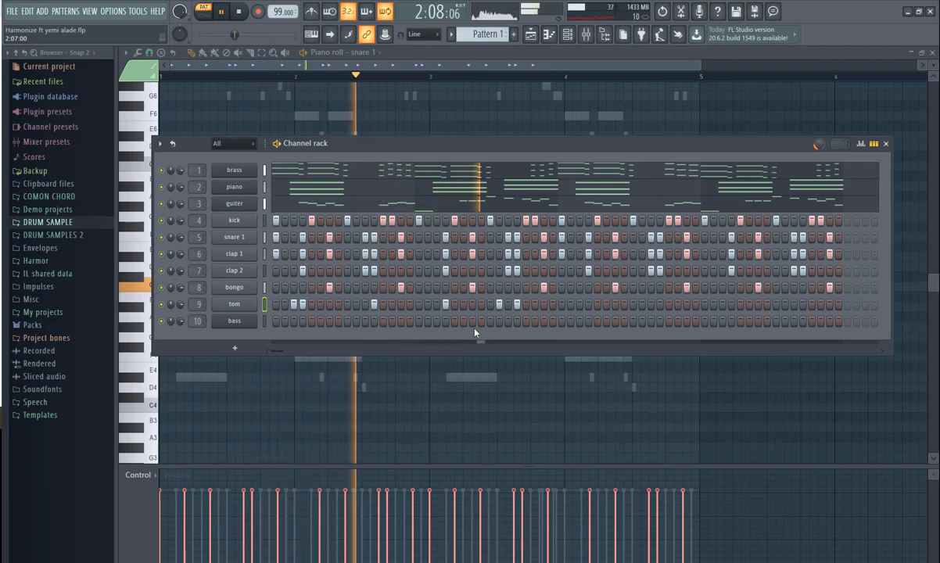
pyautogui.press('space')
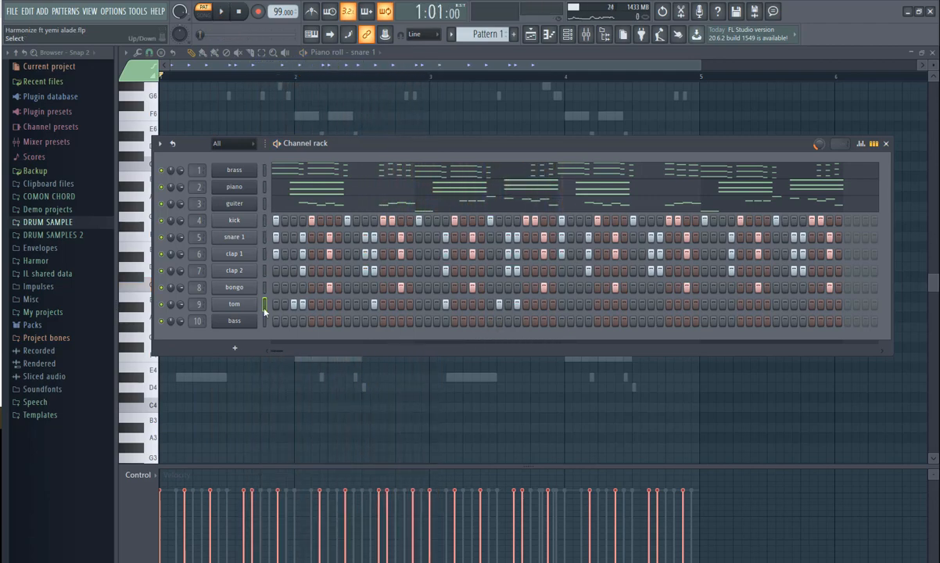
# Copy the tom hits of bars 1 and 2 into bars 3 and 4, and play the whole pattern
pyautogui.rightClick(247, 311)
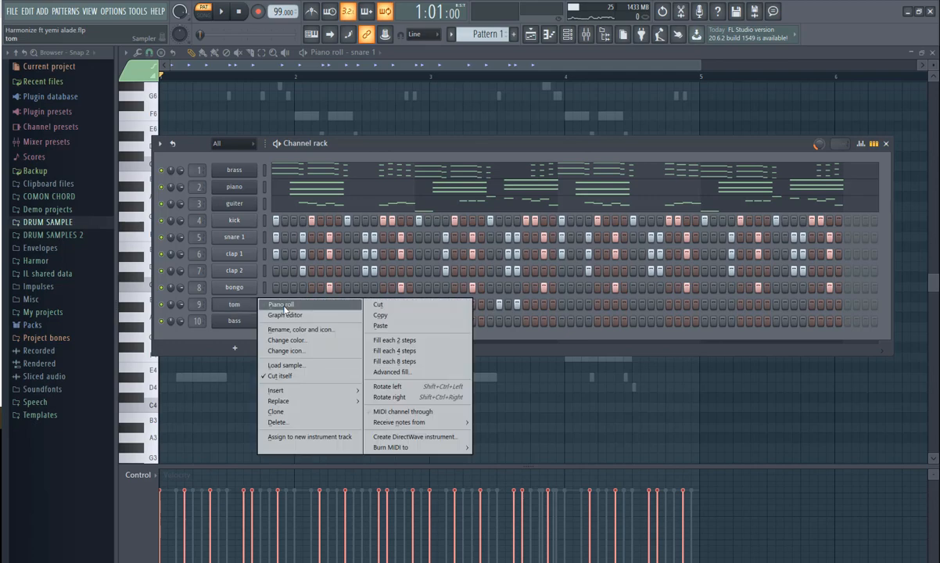
pyautogui.click(282, 305)
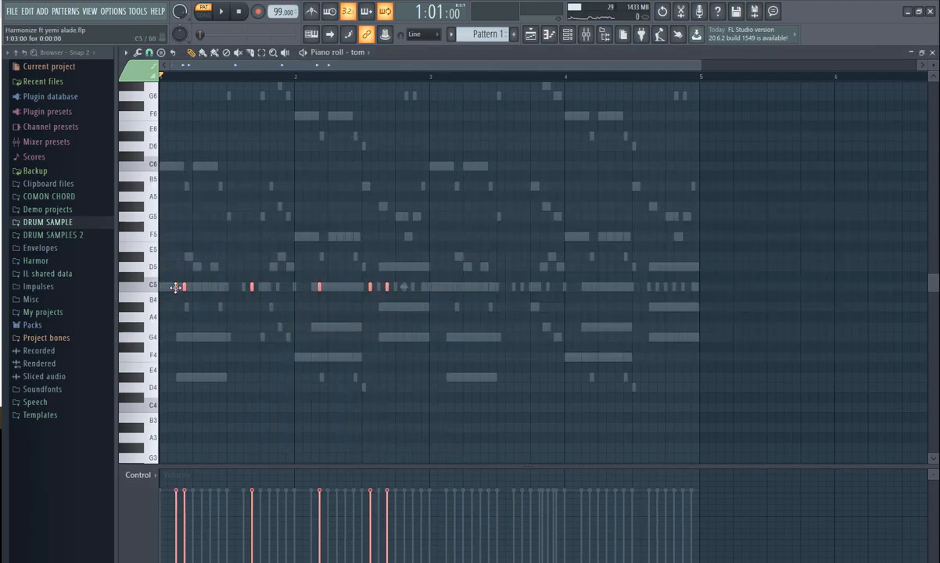
pyautogui.moveTo(176, 288)
pyautogui.mouseDown()
pyautogui.moveTo(462, 290)
pyautogui.moveTo(447, 293)
pyautogui.mouseUp()
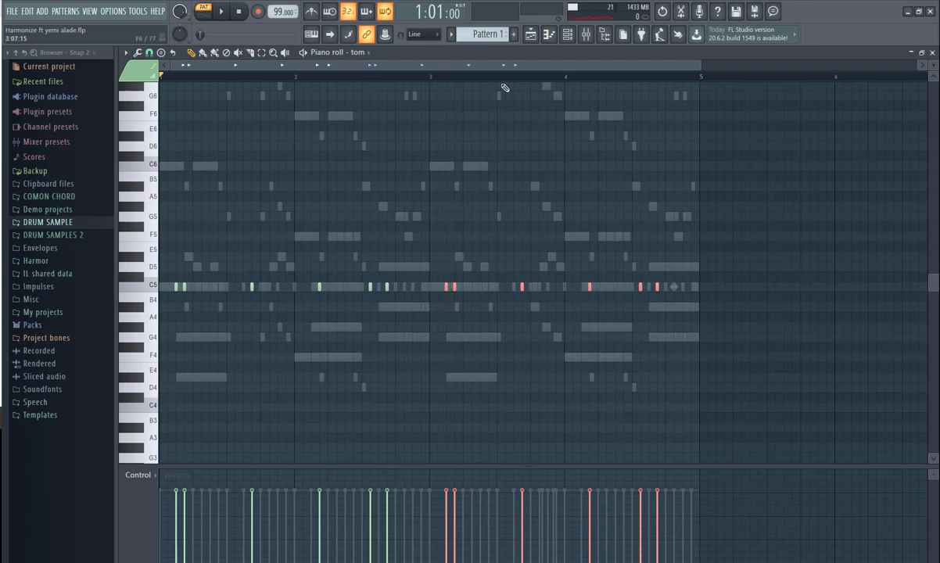
pyautogui.click(567, 34)
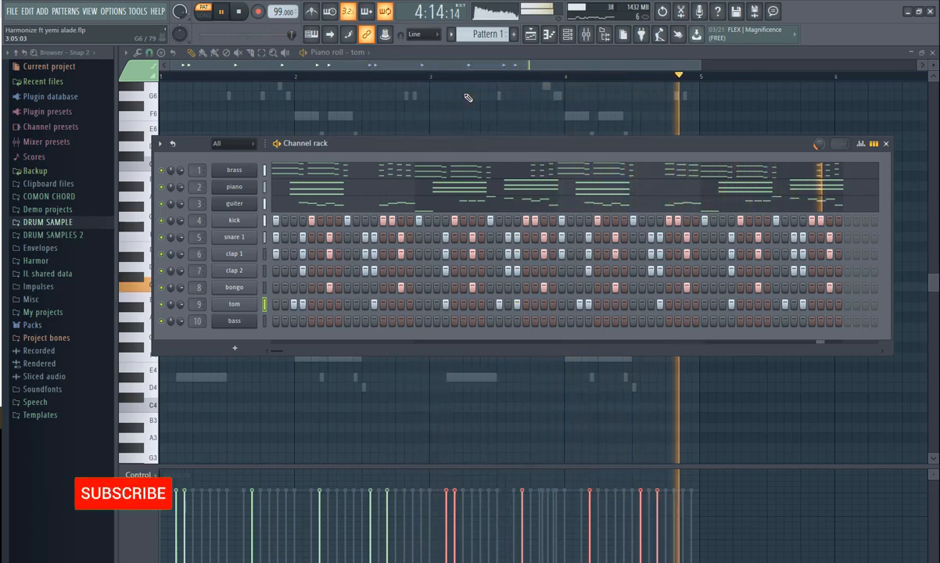
pyautogui.press('space')
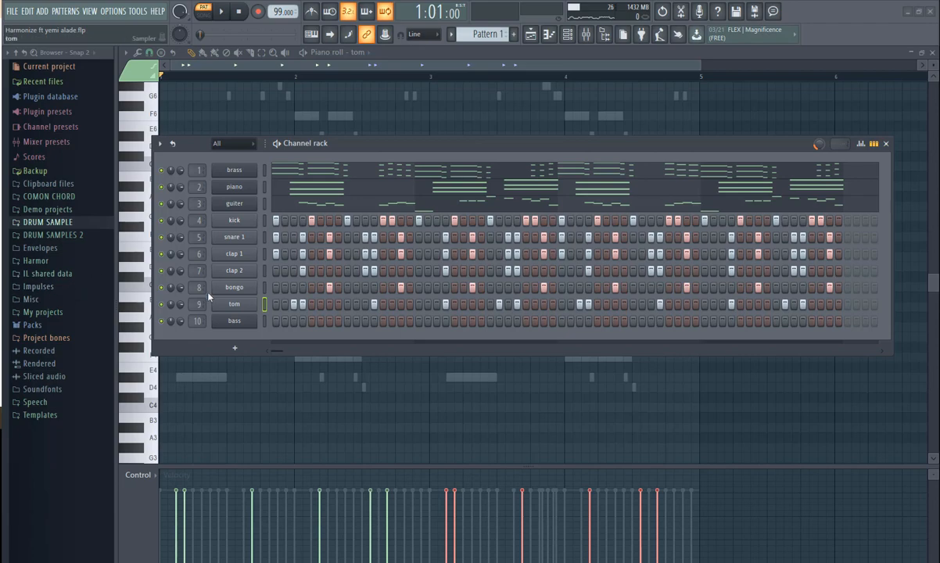
# Check the bass channel's Nexus preset BA E-Bass 1, and open the bass piano roll
pyautogui.rightClick(241, 321)
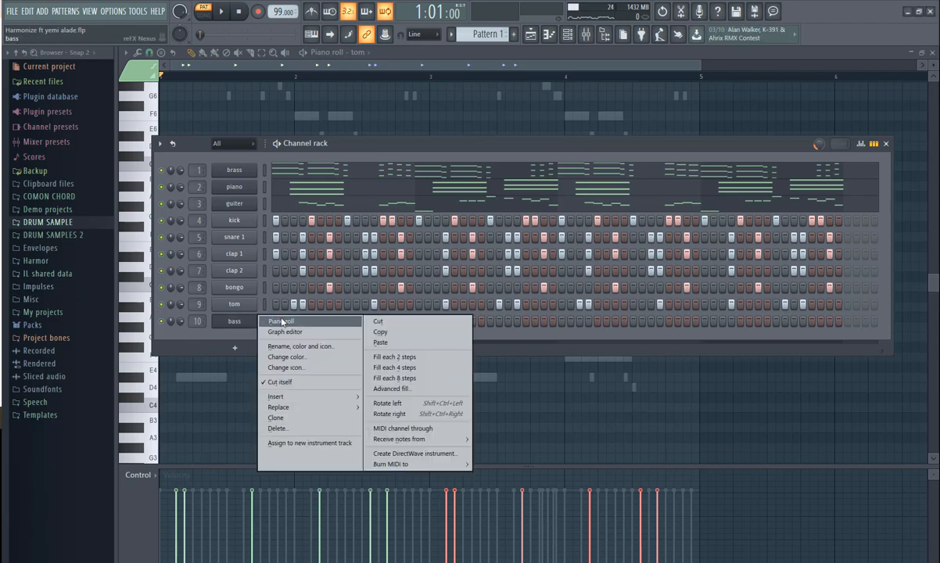
pyautogui.click(235, 325)
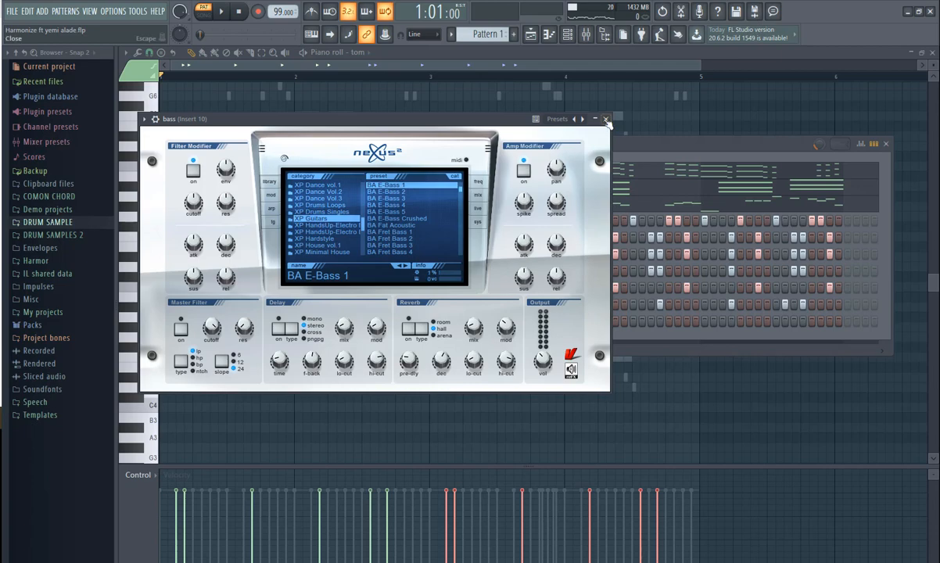
pyautogui.rightClick(255, 317)
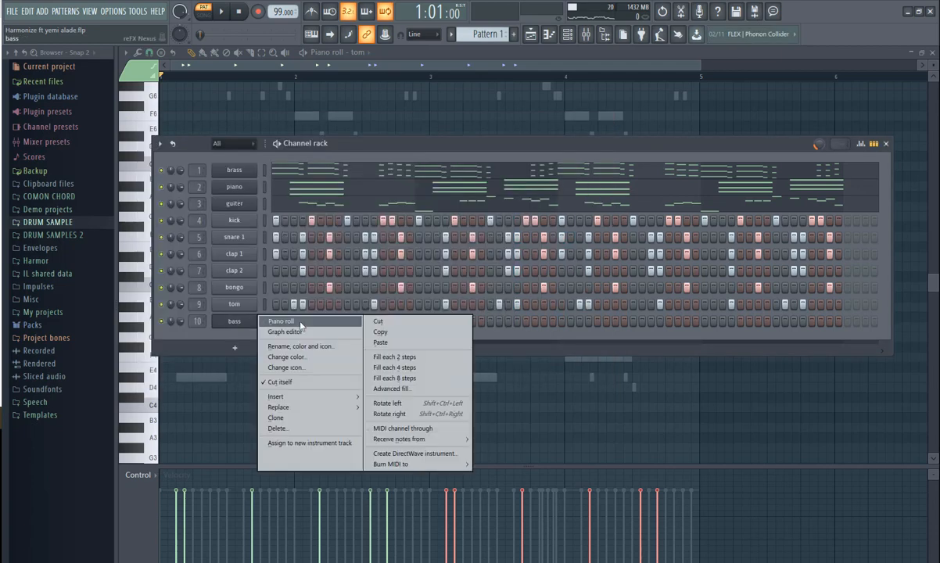
pyautogui.click(279, 322)
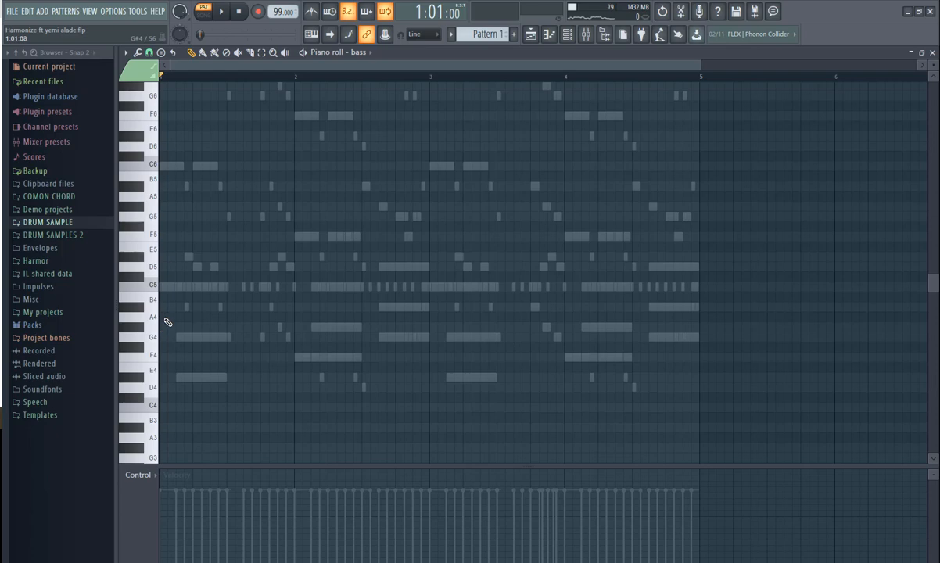
# Place a bass note at the start of bar 1, lower it to C4, shorten it to two steps and play the pattern
pyautogui.click(151, 286)
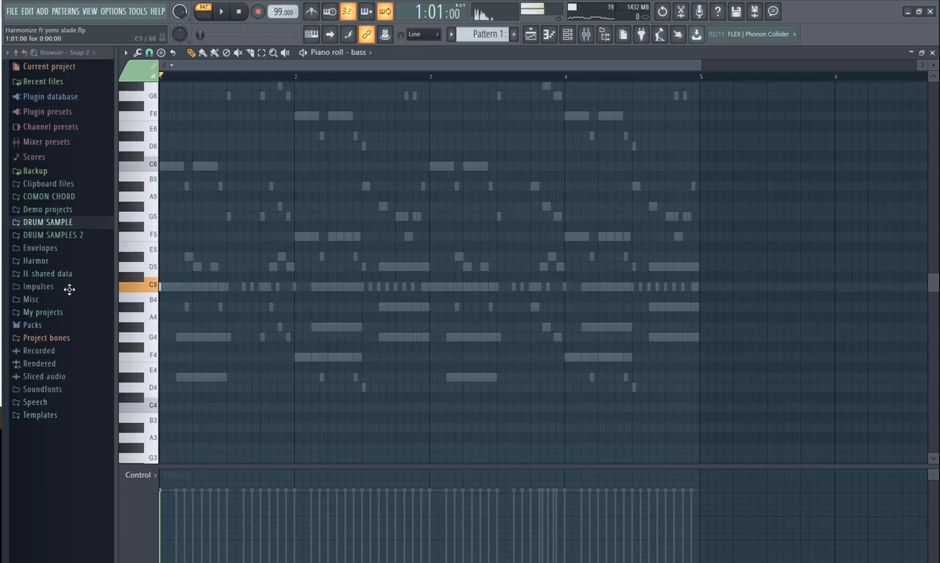
pyautogui.click(158, 288)
pyautogui.click(166, 288)
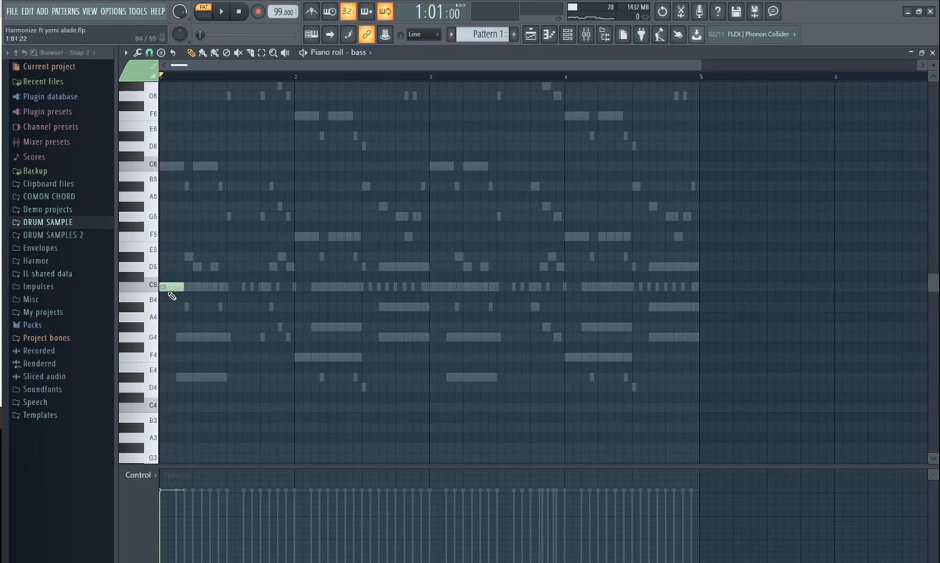
pyautogui.moveTo(172, 296); pyautogui.dragTo(171, 416)
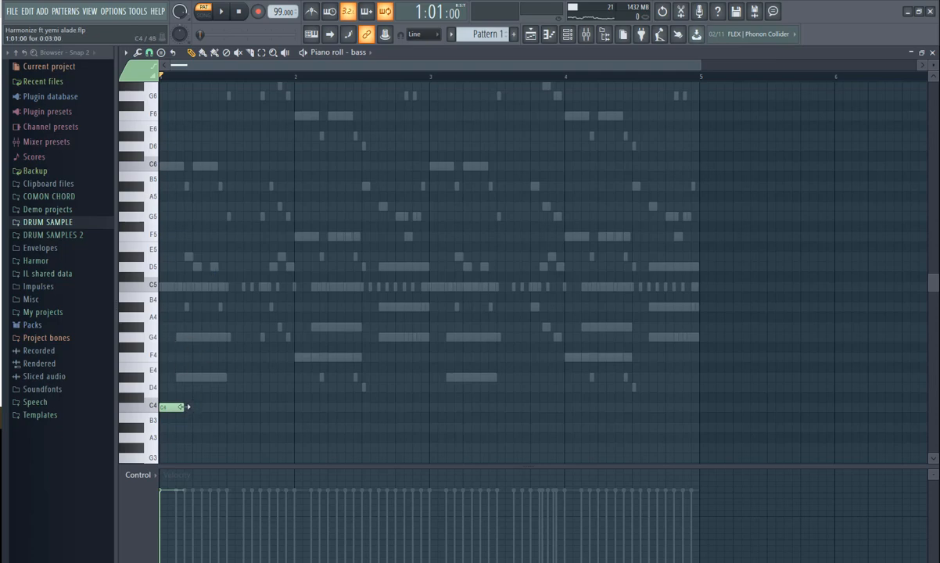
pyautogui.press('space')
pyautogui.press('space')
pyautogui.press('space')
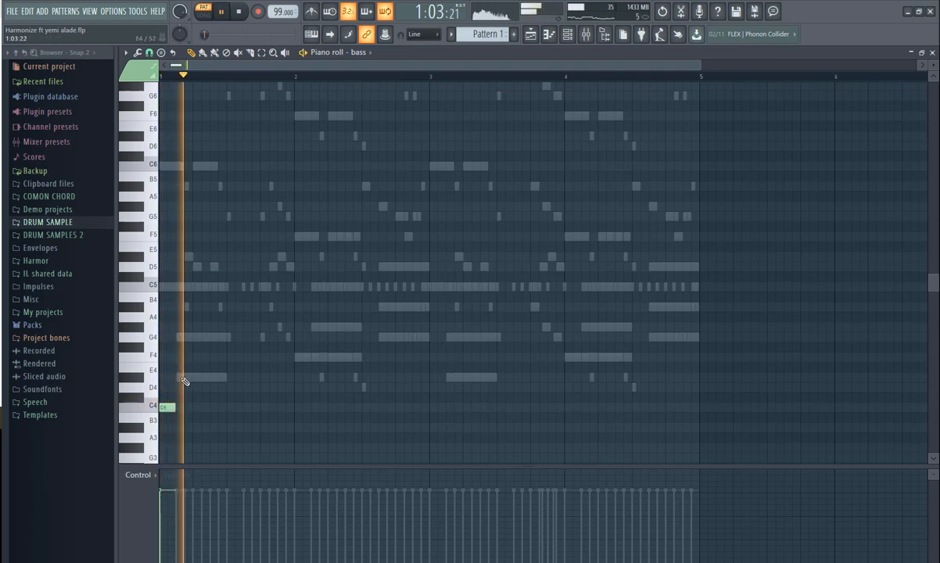
# Add two-step C4 bass notes on steps 5, 9 and 13 of bar 1, and play the pattern
pyautogui.press('space')
pyautogui.click(197, 408)
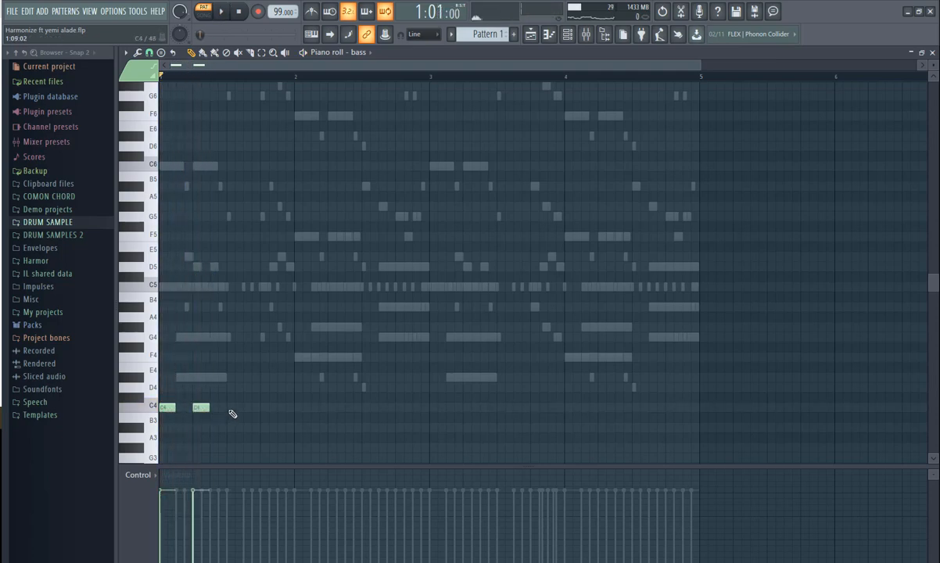
pyautogui.click(232, 408)
pyautogui.click(266, 407)
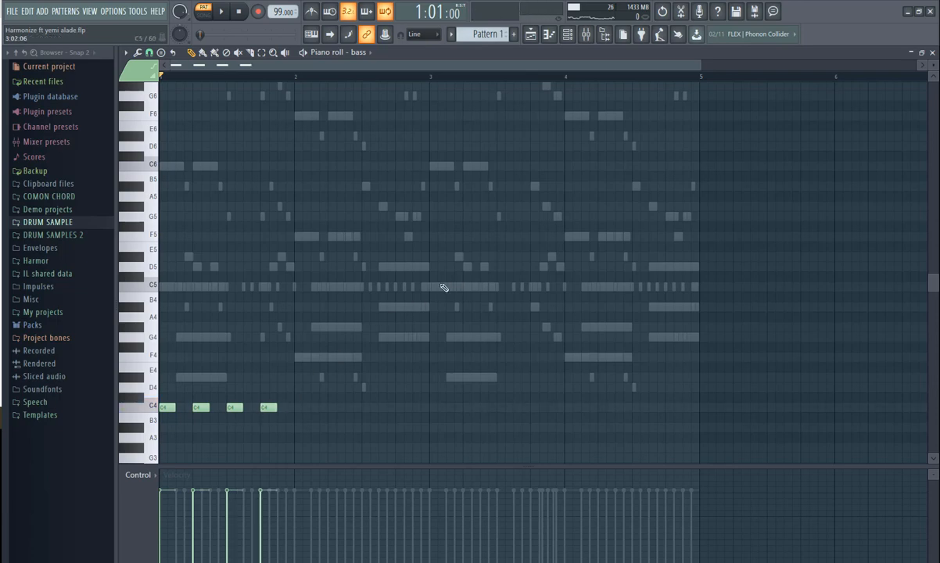
pyautogui.scroll(3, 266, 330)
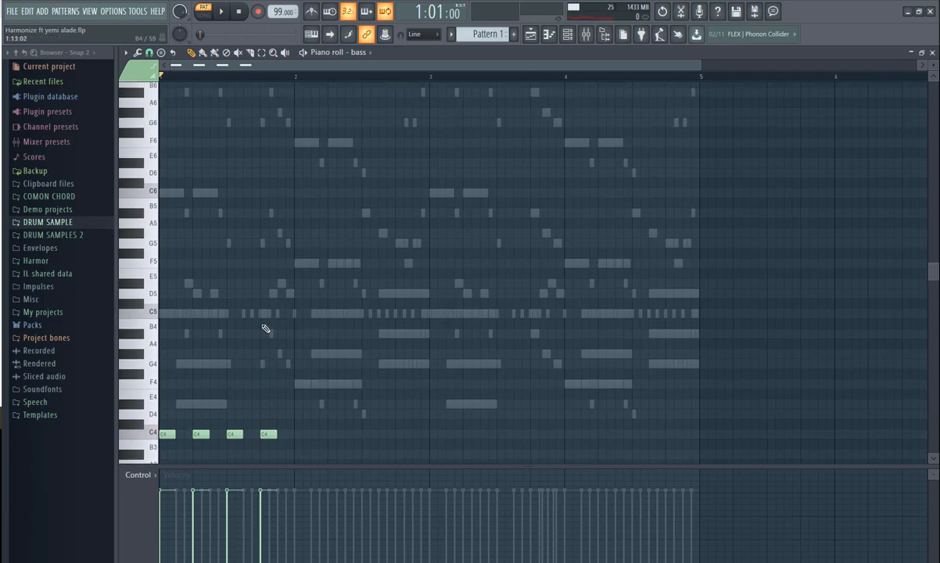
pyautogui.scroll(-3, 265, 327)
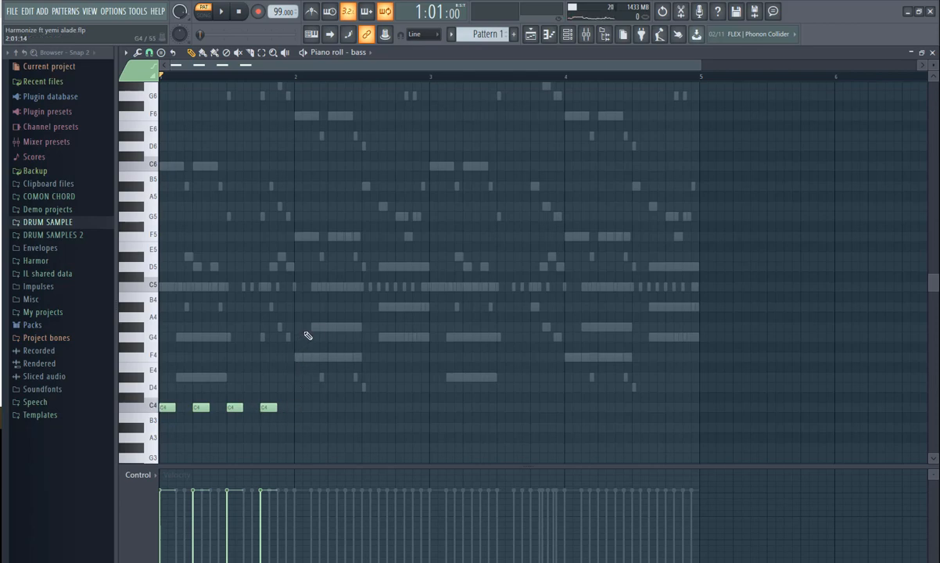
pyautogui.press('space')
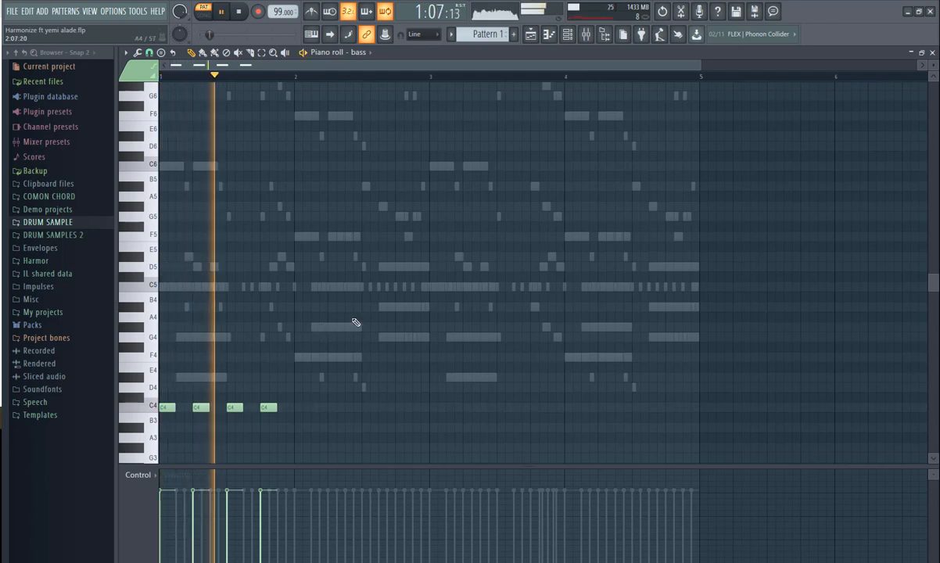
pyautogui.press('space')
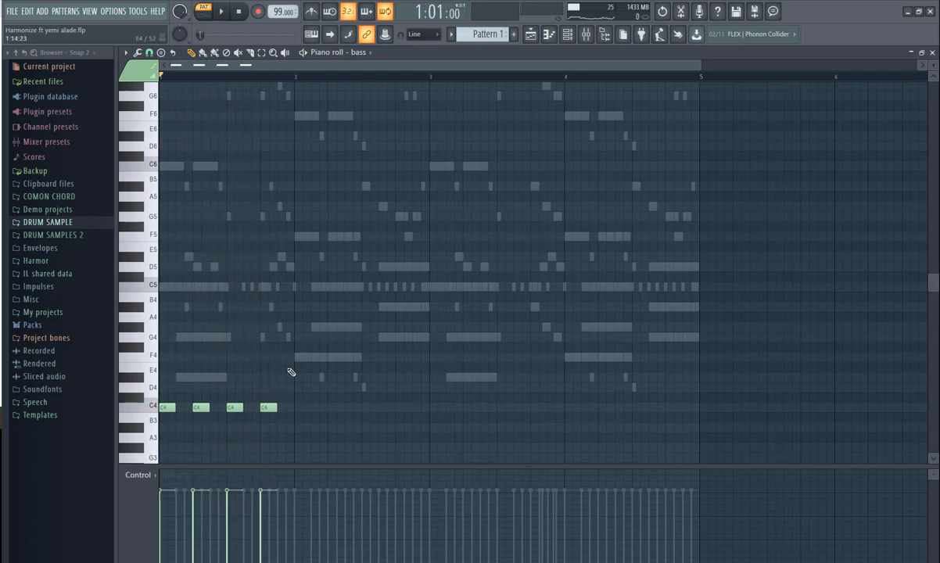
# Place two-step bass notes in bar 2, F4 on steps 1 and 5 and G4 on steps 9 and 13, and play the pattern
pyautogui.click(299, 360)
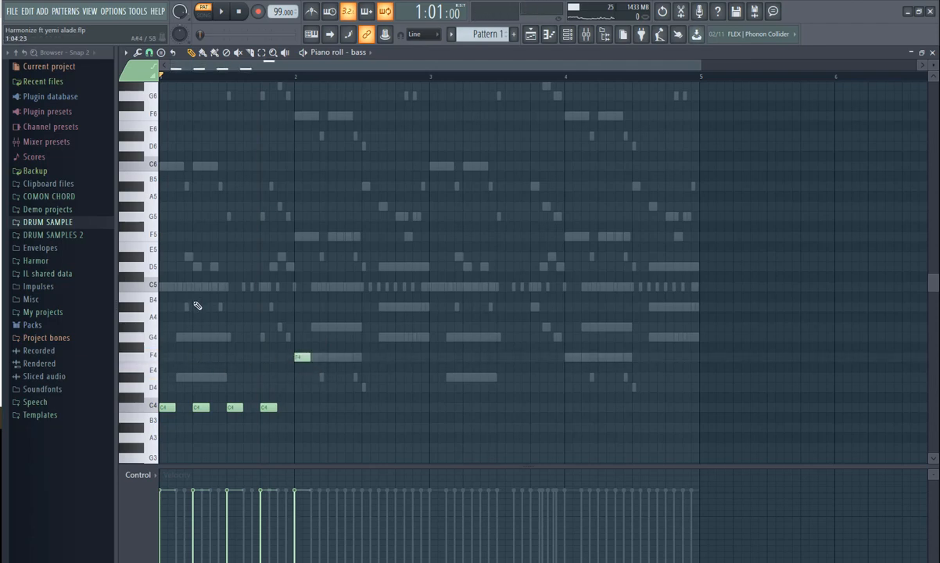
pyautogui.click(340, 360)
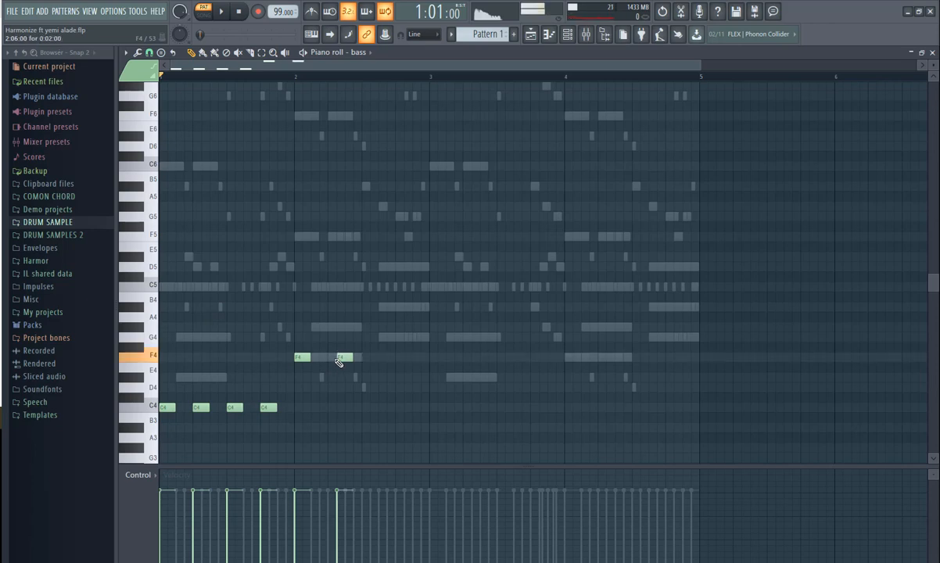
pyautogui.moveTo(339, 359); pyautogui.dragTo(328, 359)
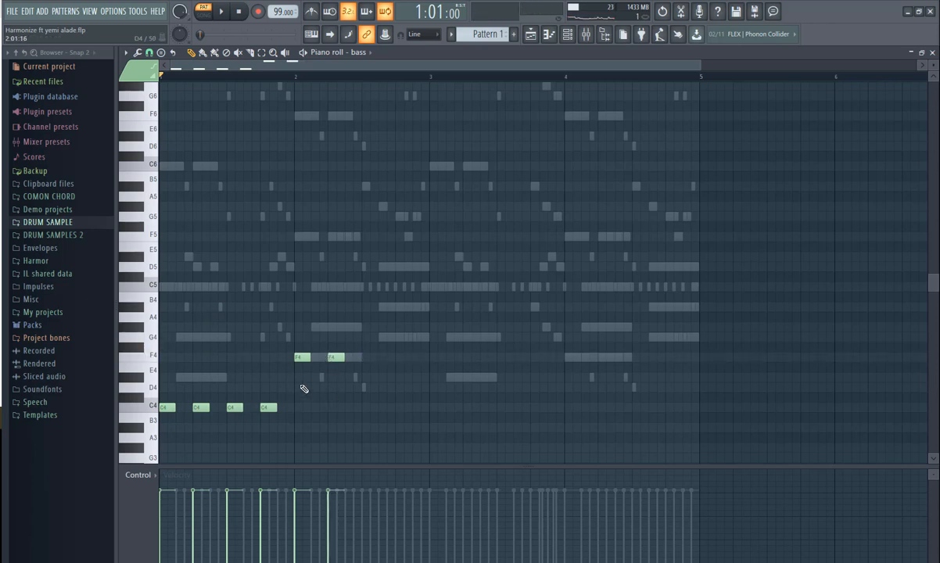
pyautogui.click(380, 340)
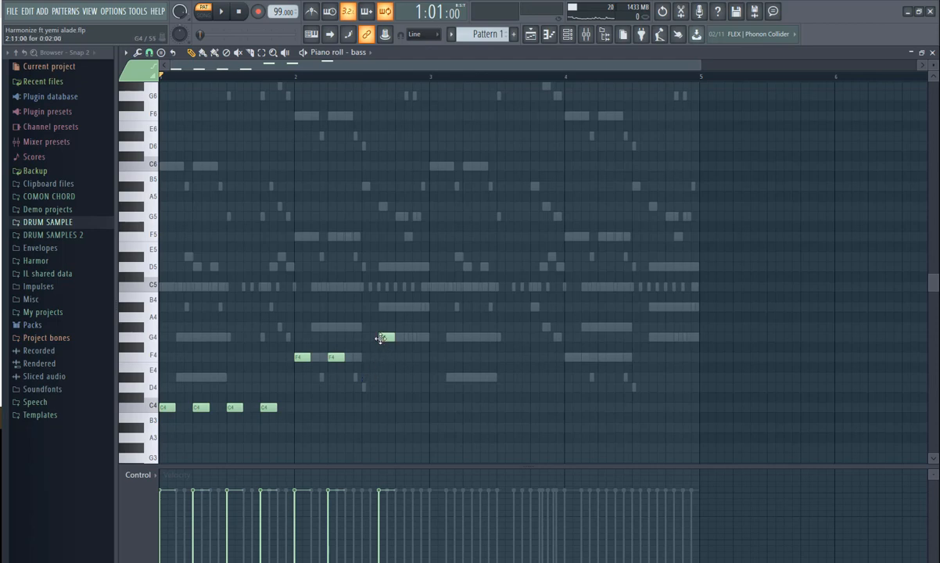
pyautogui.moveTo(383, 338); pyautogui.dragTo(366, 338)
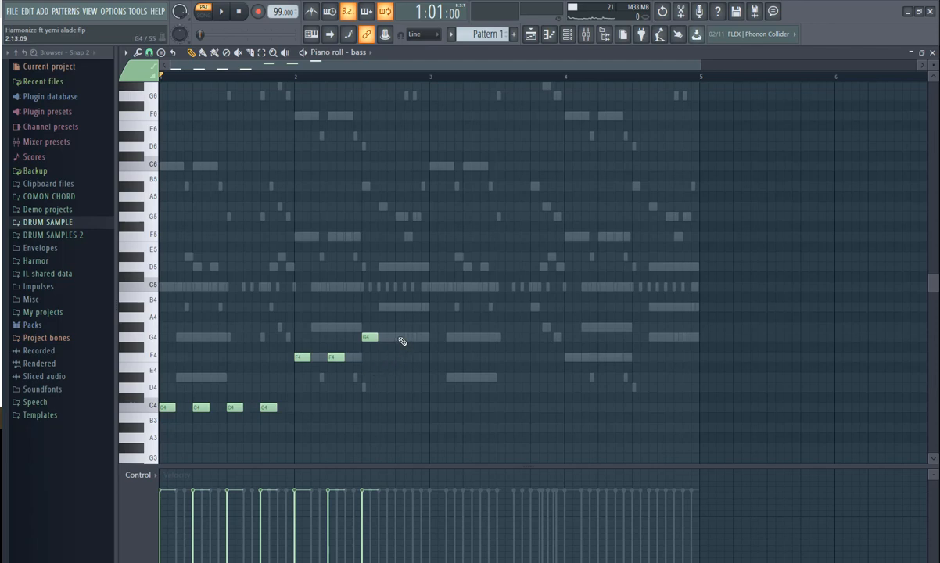
pyautogui.click(400, 338)
pyautogui.press('space')
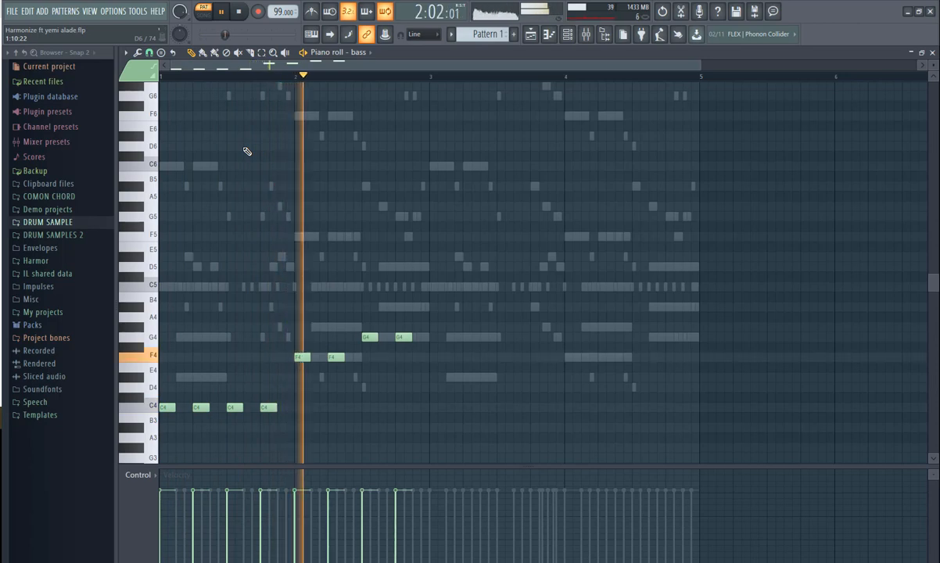
pyautogui.press('space')
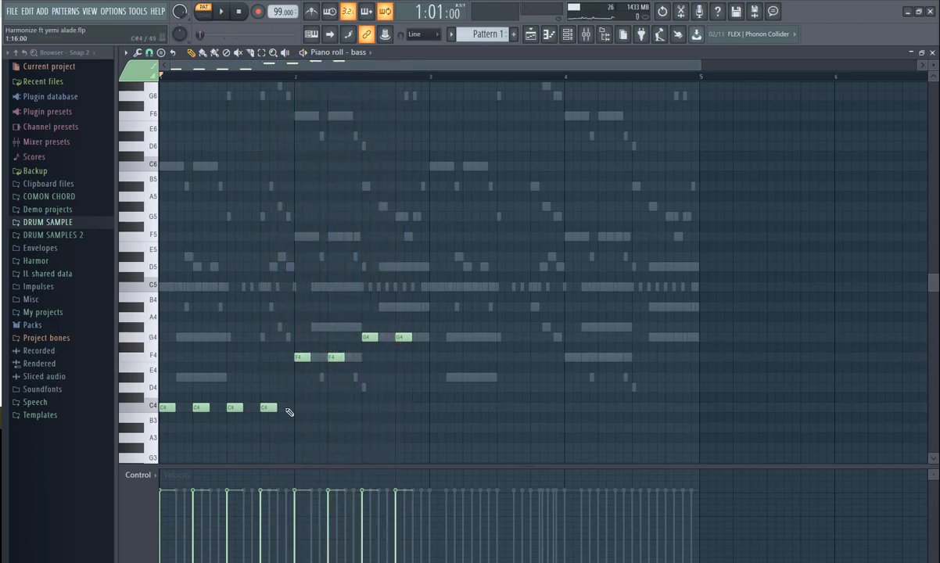
# Add a two-step D#4 bass note on step 15 of bar 1, and play from step 12
pyautogui.moveTo(283, 386); pyautogui.dragTo(279, 375)
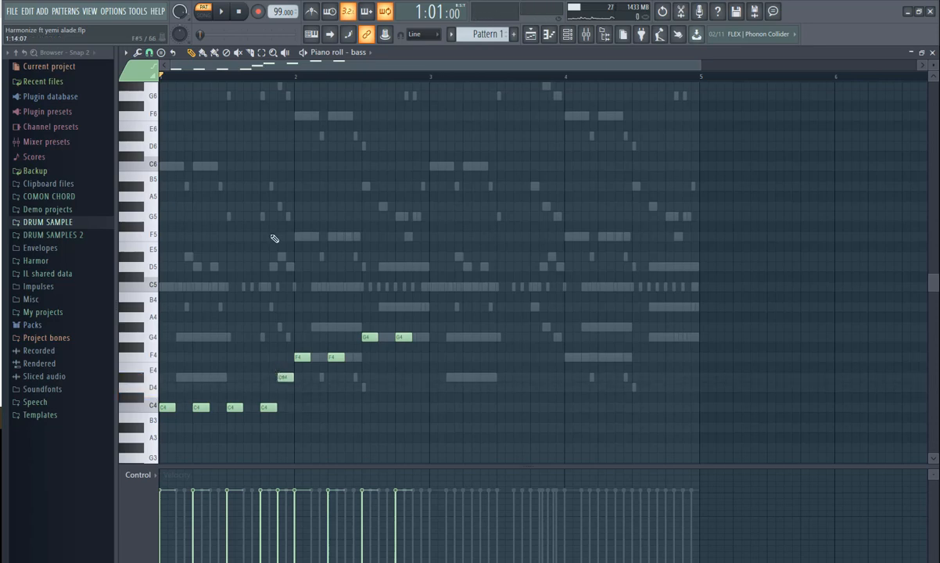
pyautogui.click(249, 74)
pyautogui.press('space')
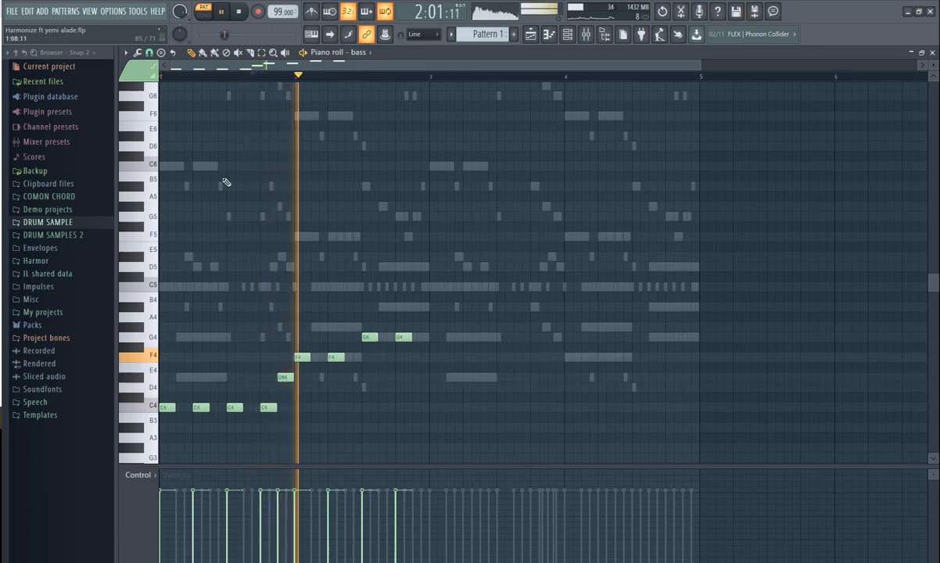
pyautogui.press('space')
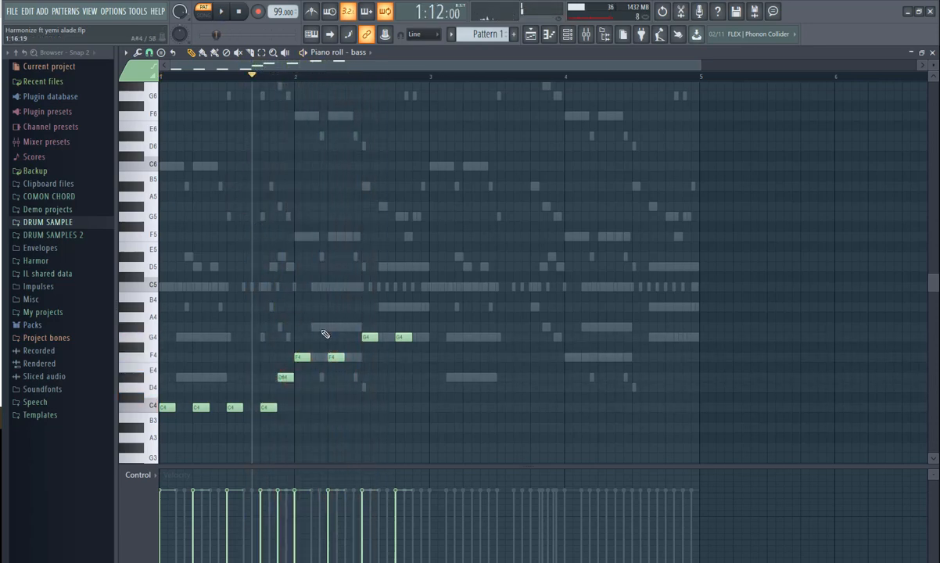
# Add a two-step G#4 bass note on step 7 of bar 2, and play from step 14 of bar 1
pyautogui.click(346, 329)
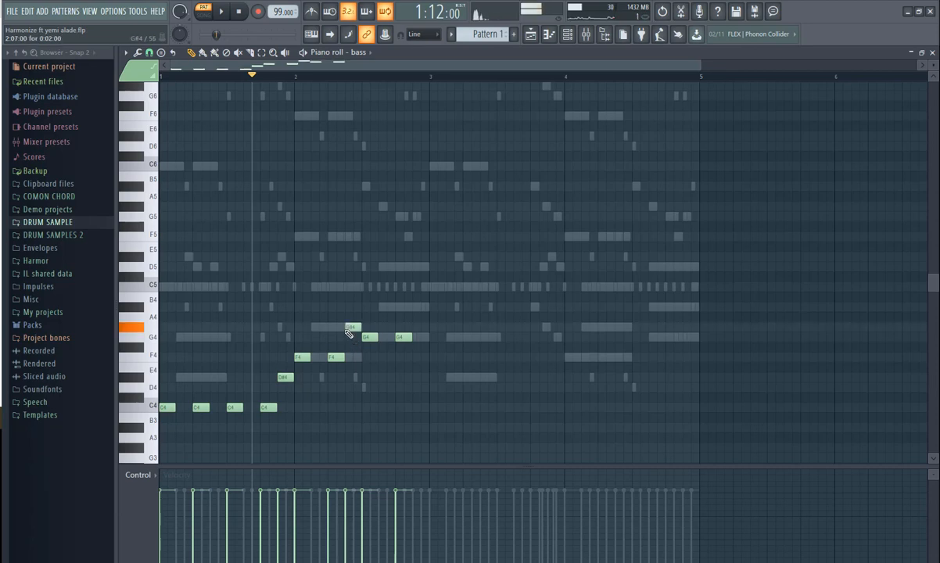
pyautogui.click(270, 75)
pyautogui.press('space')
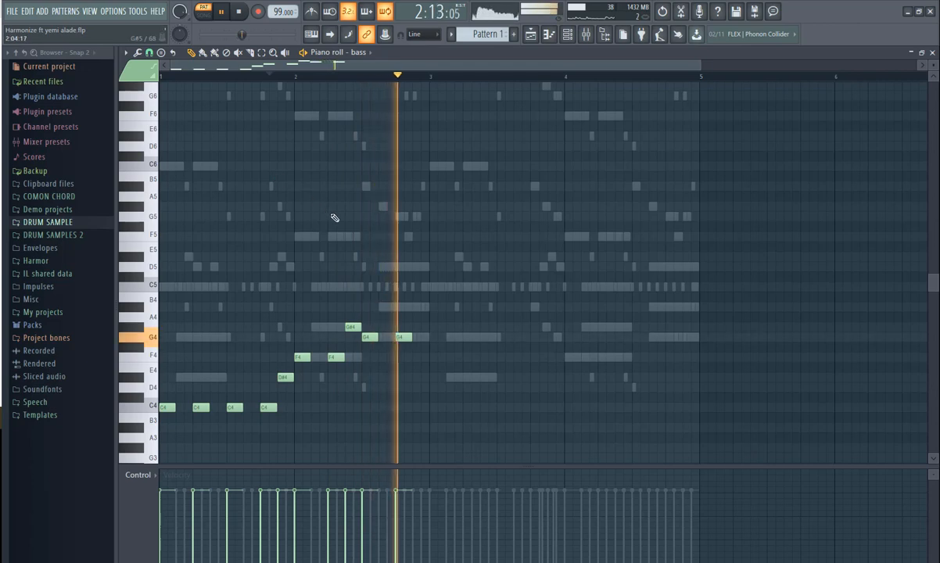
pyautogui.press('space')
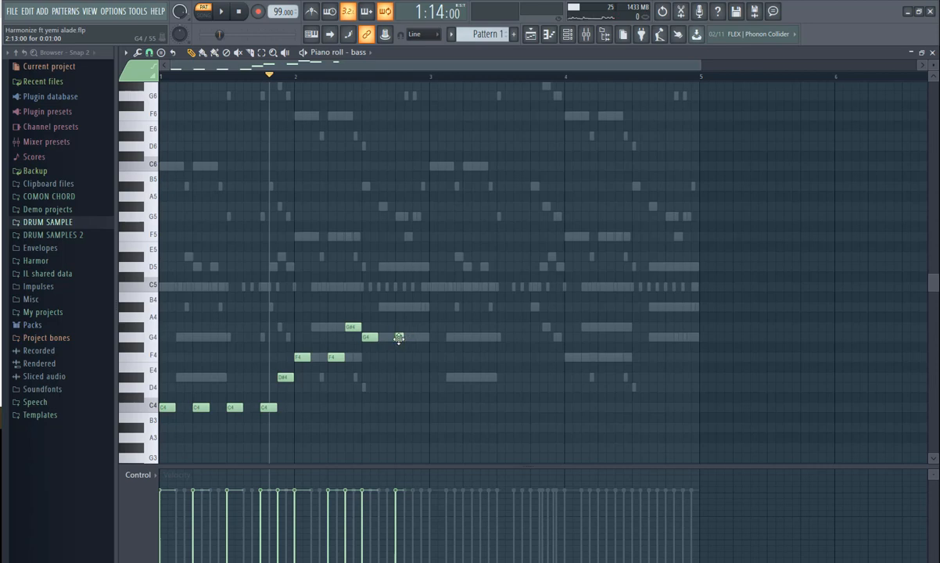
# Finish bar 2 of the bass with one-step G4 notes on steps 13 and 14 and a two-step C5 on step 15, and play it
pyautogui.click(398, 339)
pyautogui.click(407, 339)
pyautogui.click(415, 306)
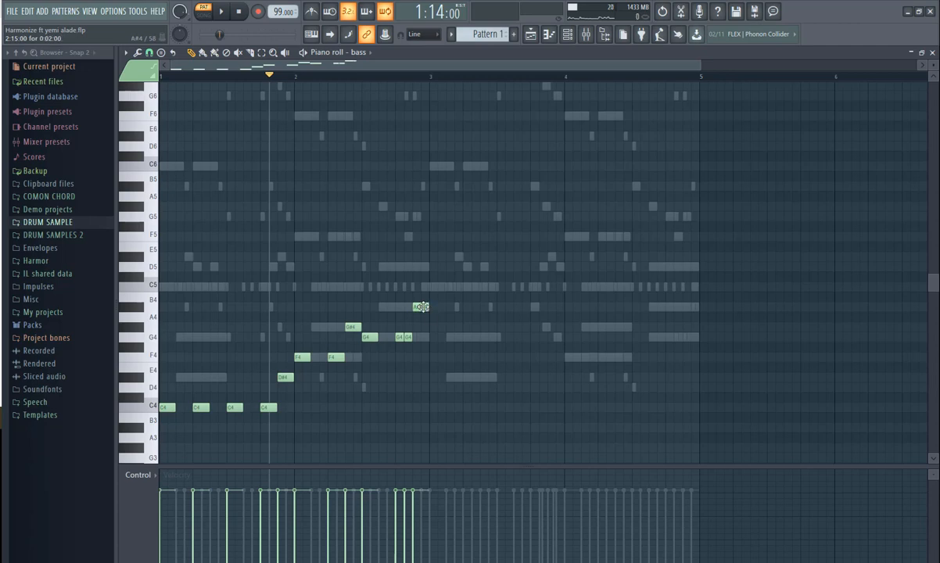
pyautogui.moveTo(423, 307); pyautogui.dragTo(421, 287)
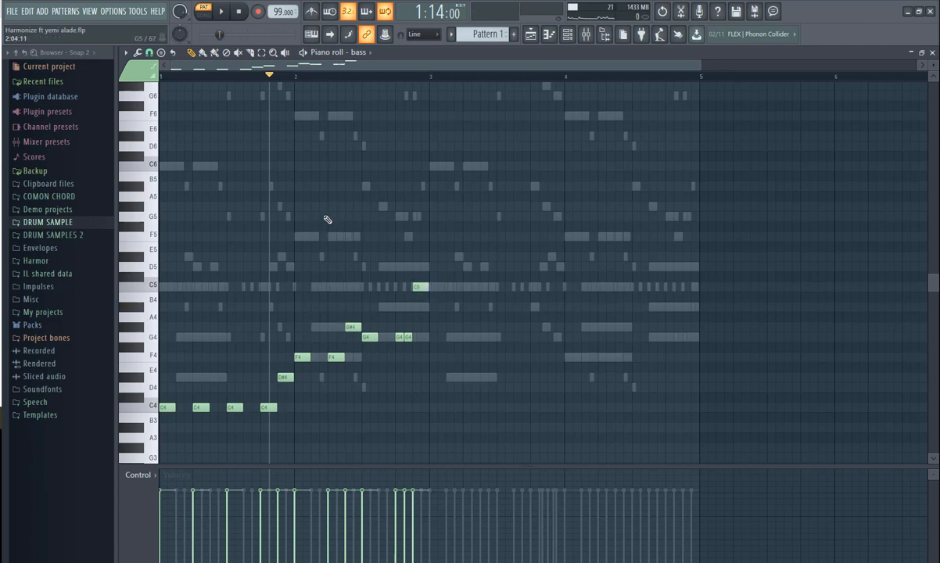
pyautogui.press('space')
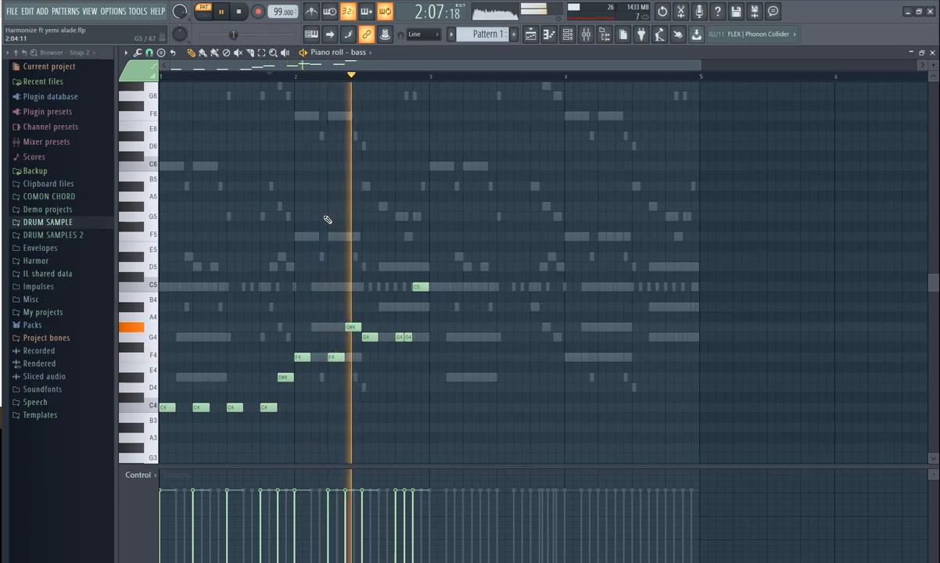
pyautogui.press('space')
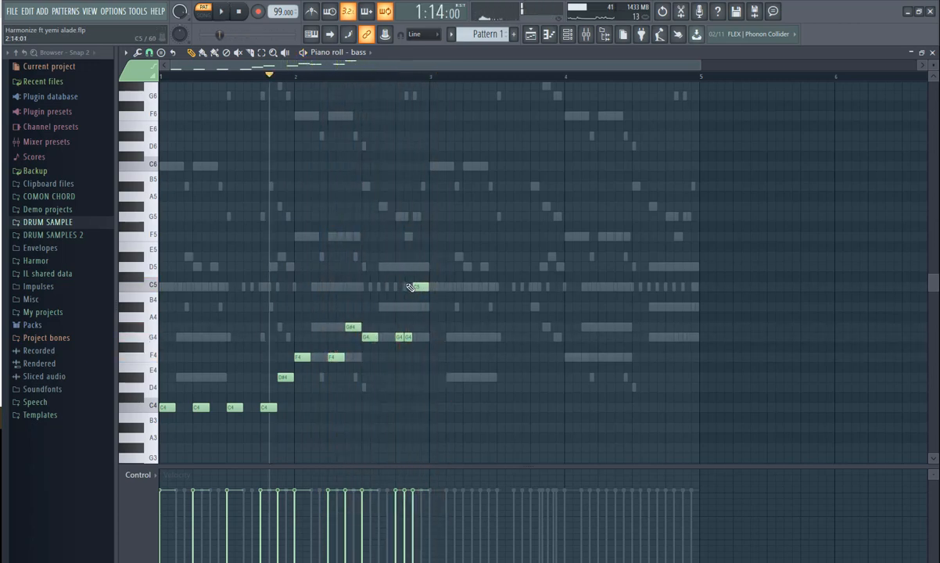
# Duplicate the bass notes of bars 1 and 2 into bars 3 and 4, and play the pattern
pyautogui.moveTo(316, 233); pyautogui.dragTo(511, 390)
pyautogui.hotkey('ctrl', 'a')
pyautogui.hotkey('ctrl', 'b')
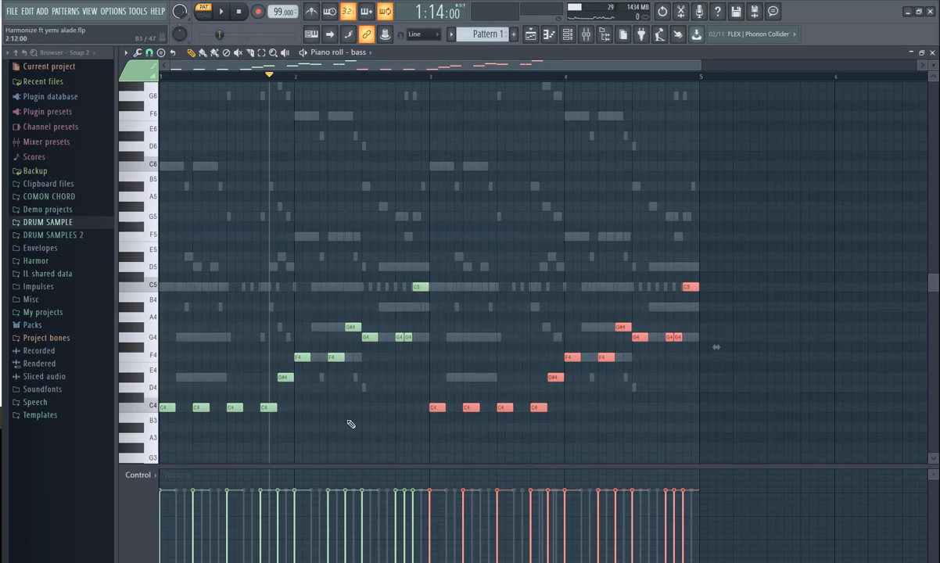
pyautogui.press('space')
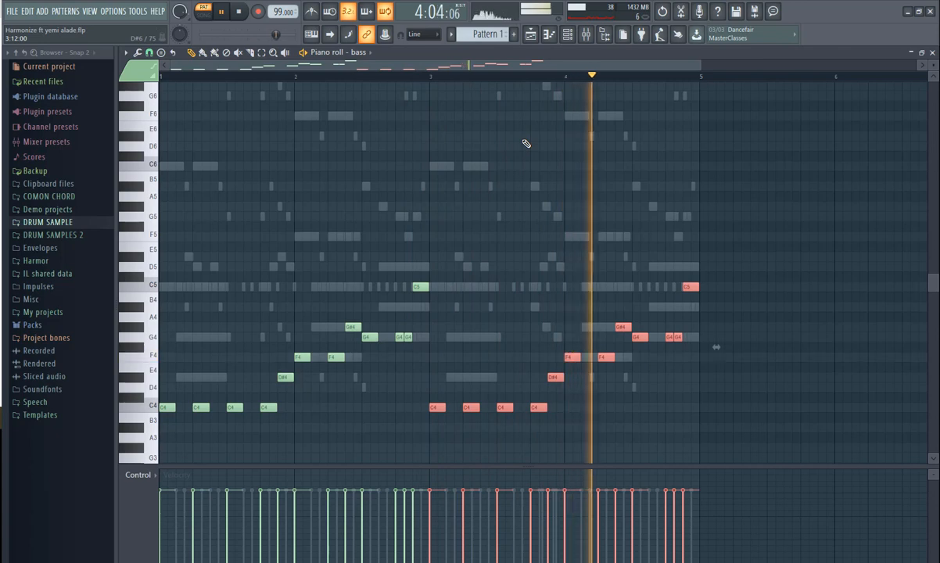
pyautogui.press('space')
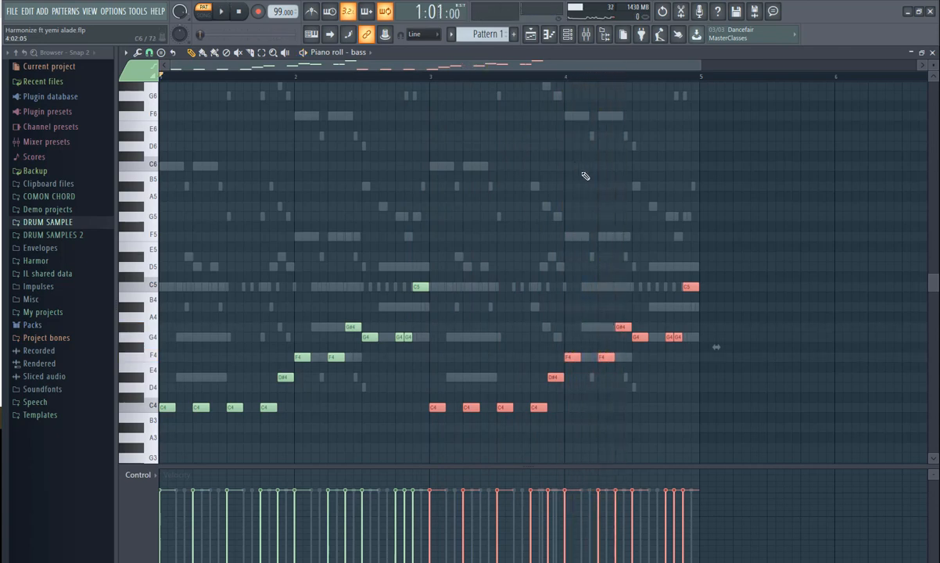
# Lower bar 4's last two bass notes to F4 on step 14 and D#4 on step 15, and play from bar 3
pyautogui.moveTo(671, 268); pyautogui.dragTo(679, 234)
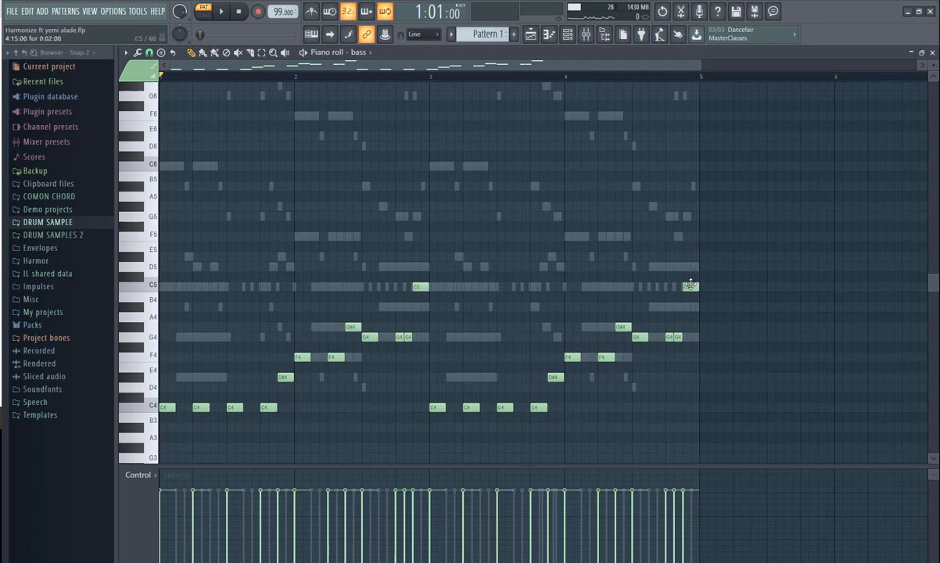
pyautogui.moveTo(690, 286); pyautogui.dragTo(689, 376)
pyautogui.moveTo(677, 336); pyautogui.dragTo(678, 356)
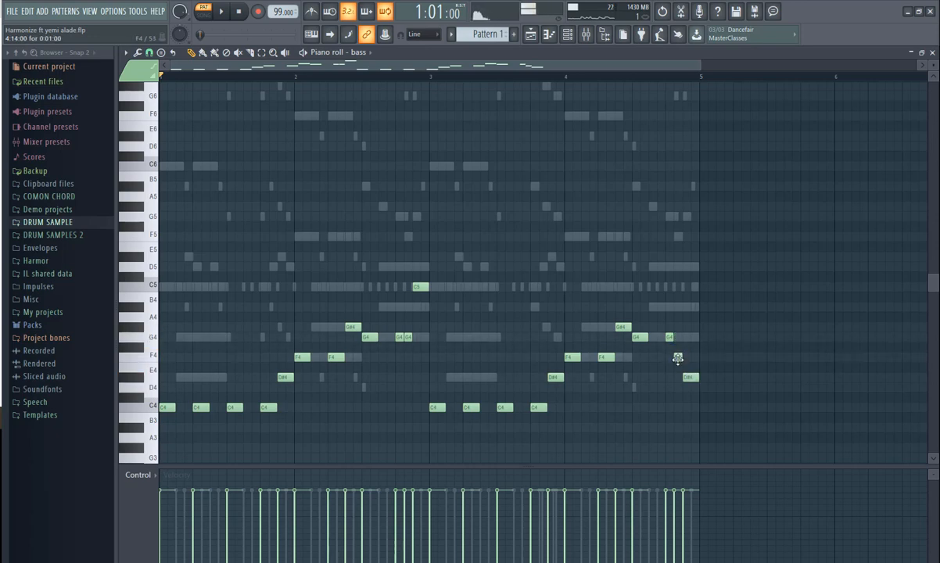
pyautogui.click(430, 76)
pyautogui.press('space')
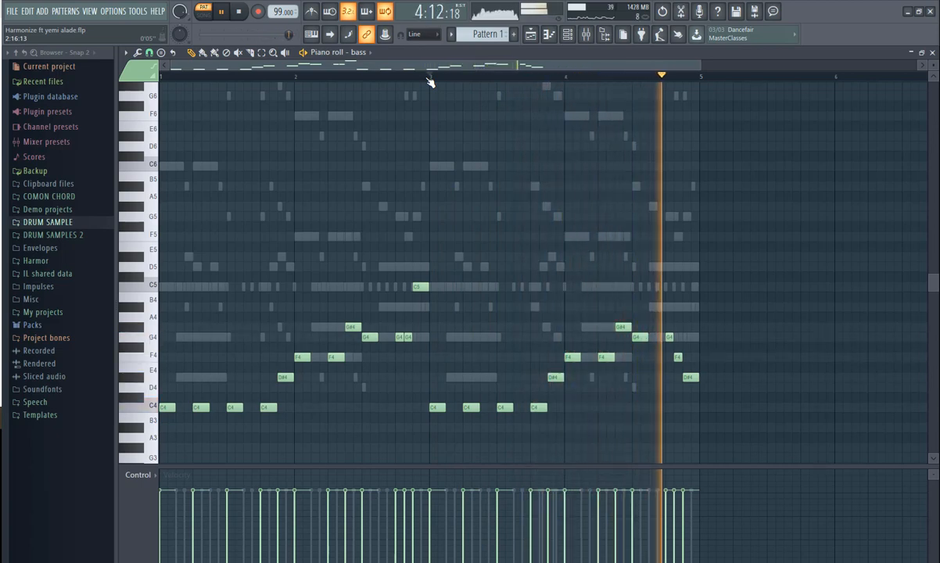
pyautogui.press('space')
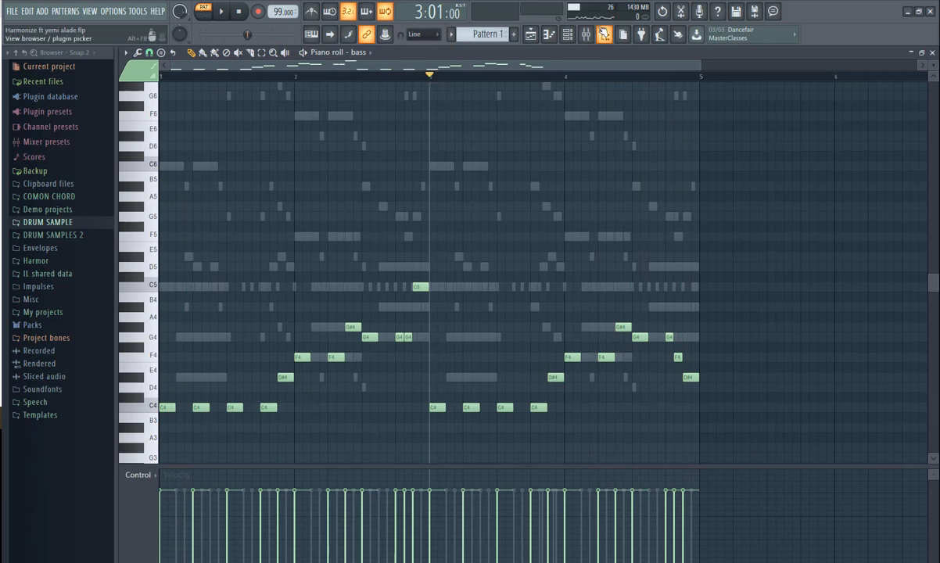
# Open the channel rack
pyautogui.click(567, 33)
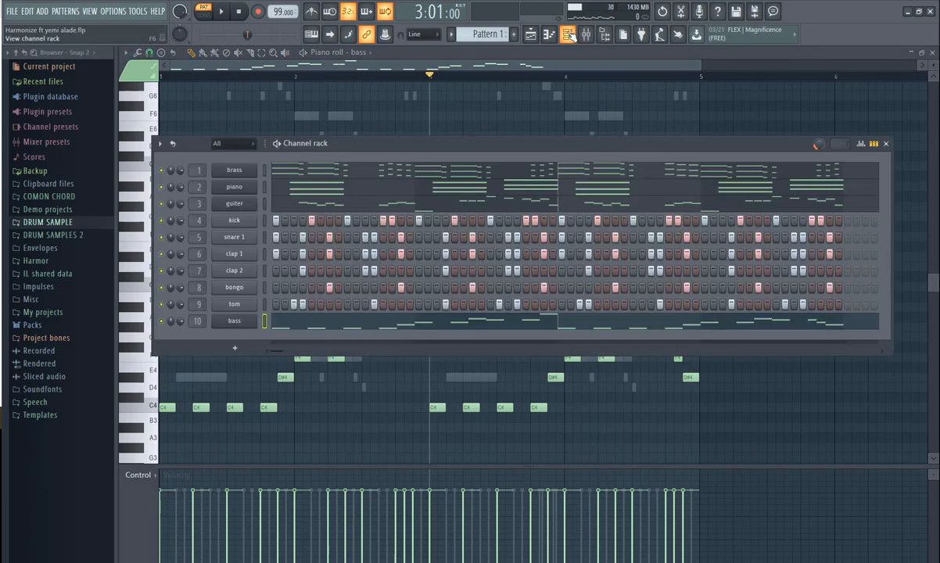